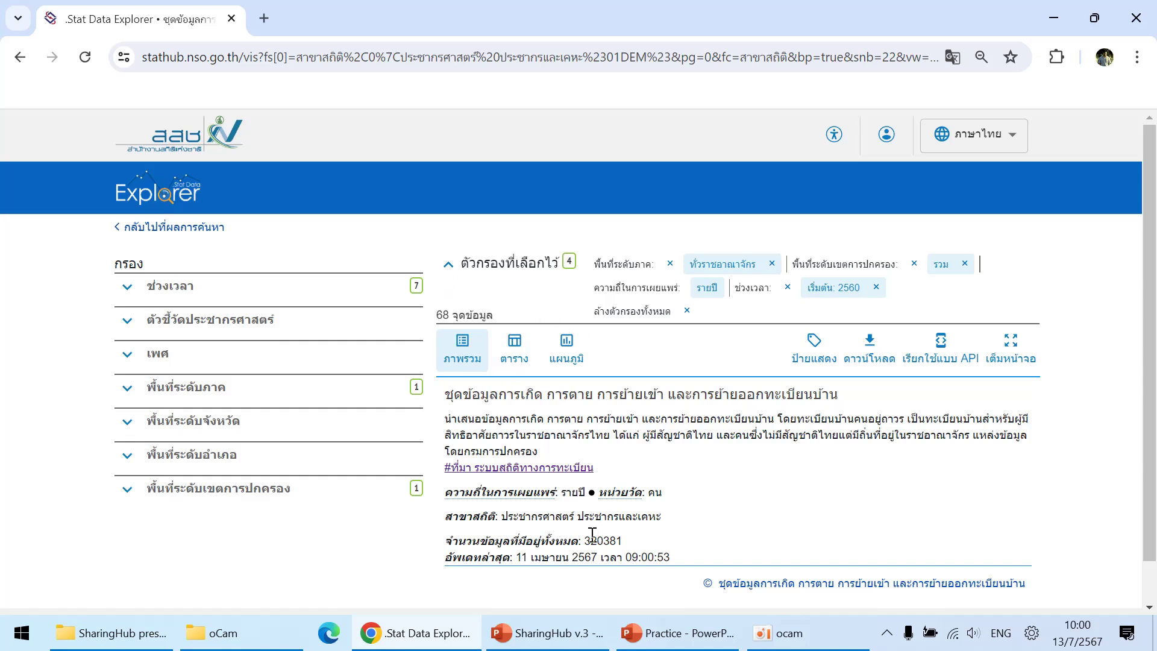
Step: Clear all selected filters from the births, deaths and migration dataset after highlighting its total data count
left_click_drag(586, 537, 685, 539)
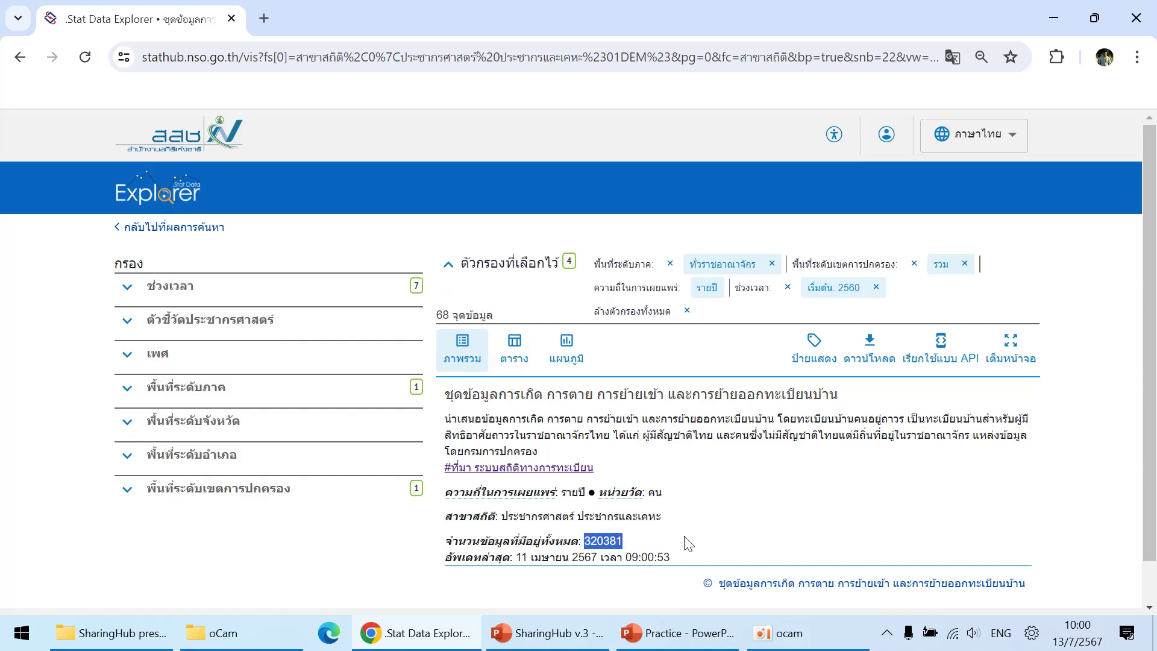
left_click(613, 538)
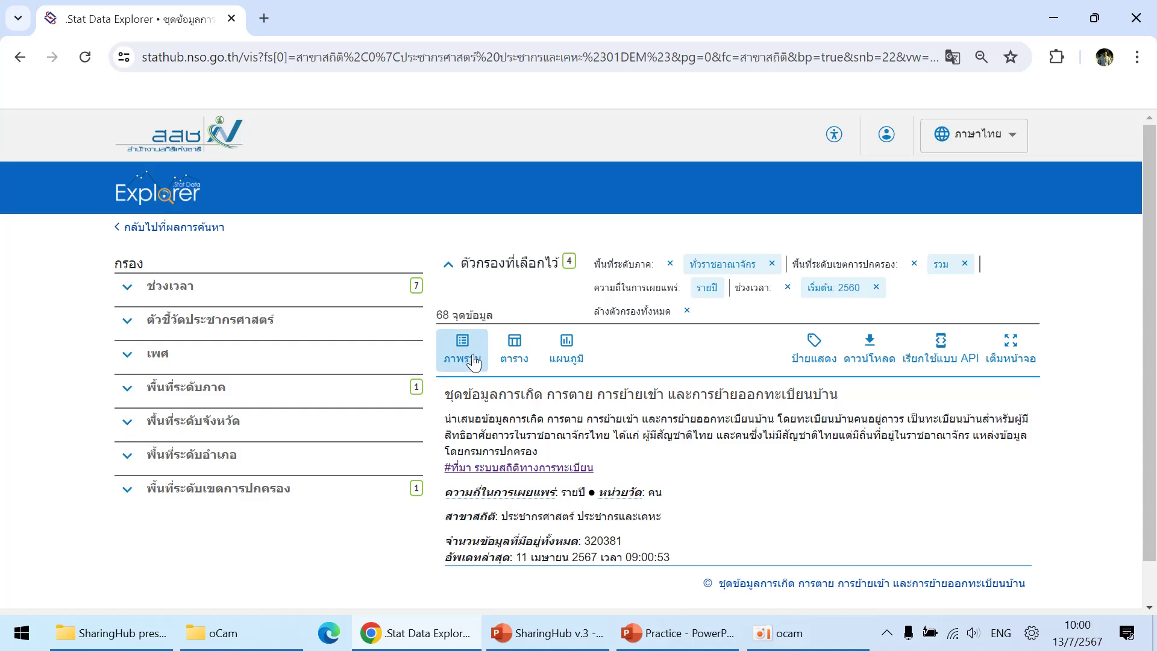
left_click(687, 312)
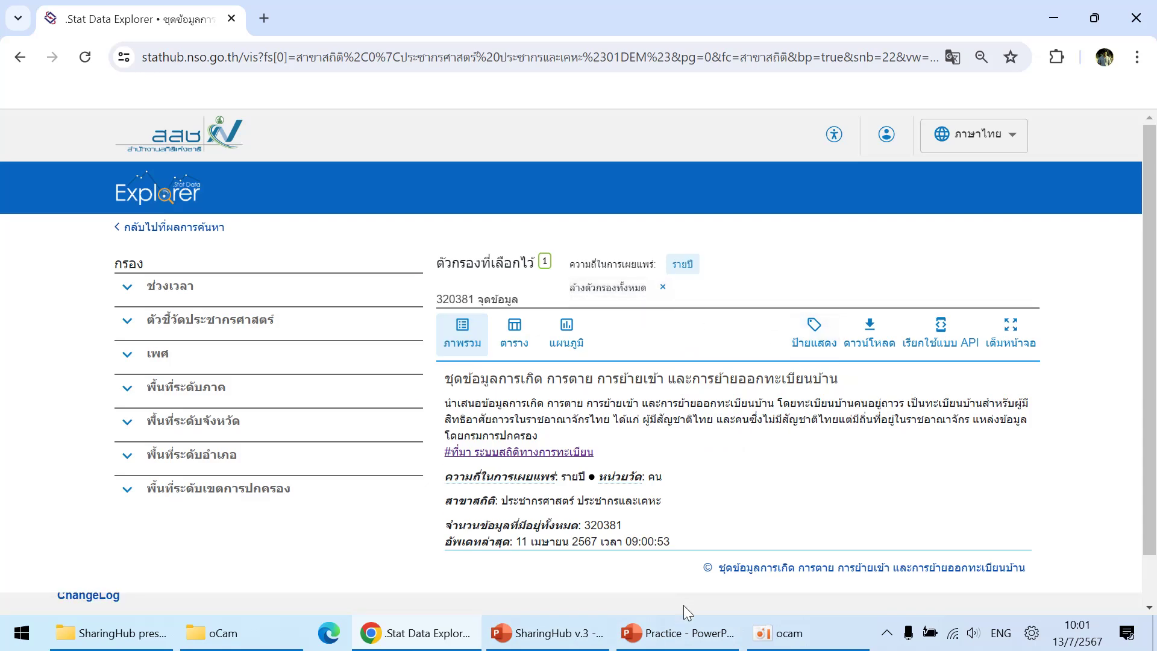
Step: Check the Example 1 conditions in the PowerPoint slide and filter the demographic indicators to จำนวนการเกิด and จำนวนการตาย
left_click(566, 634)
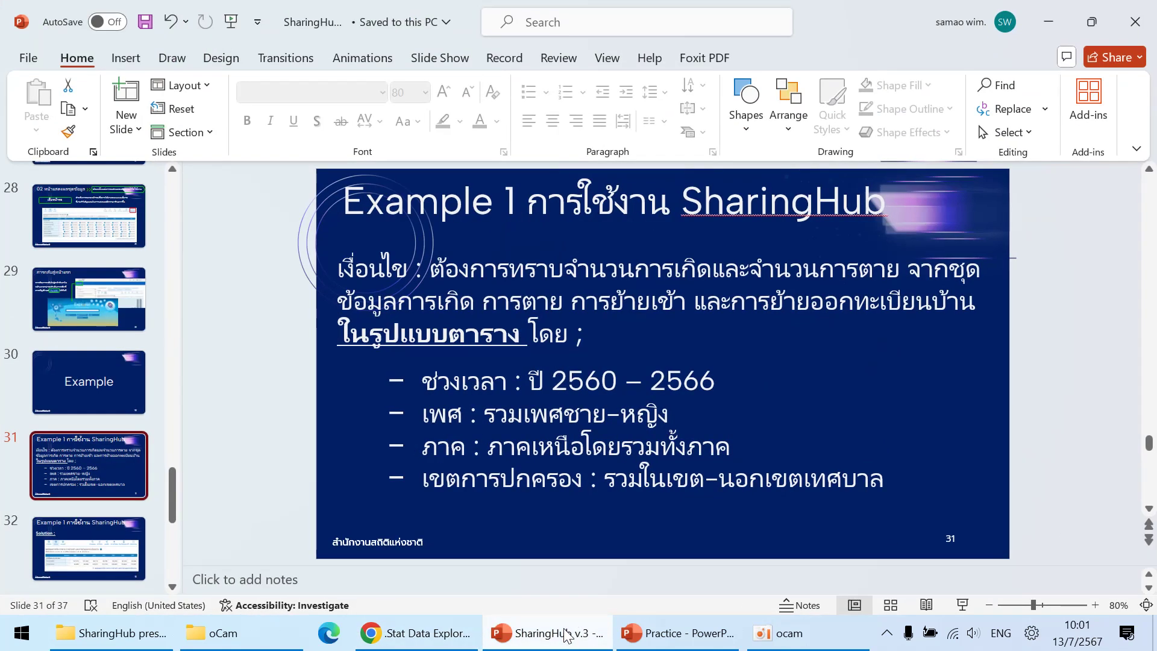
left_click(560, 633)
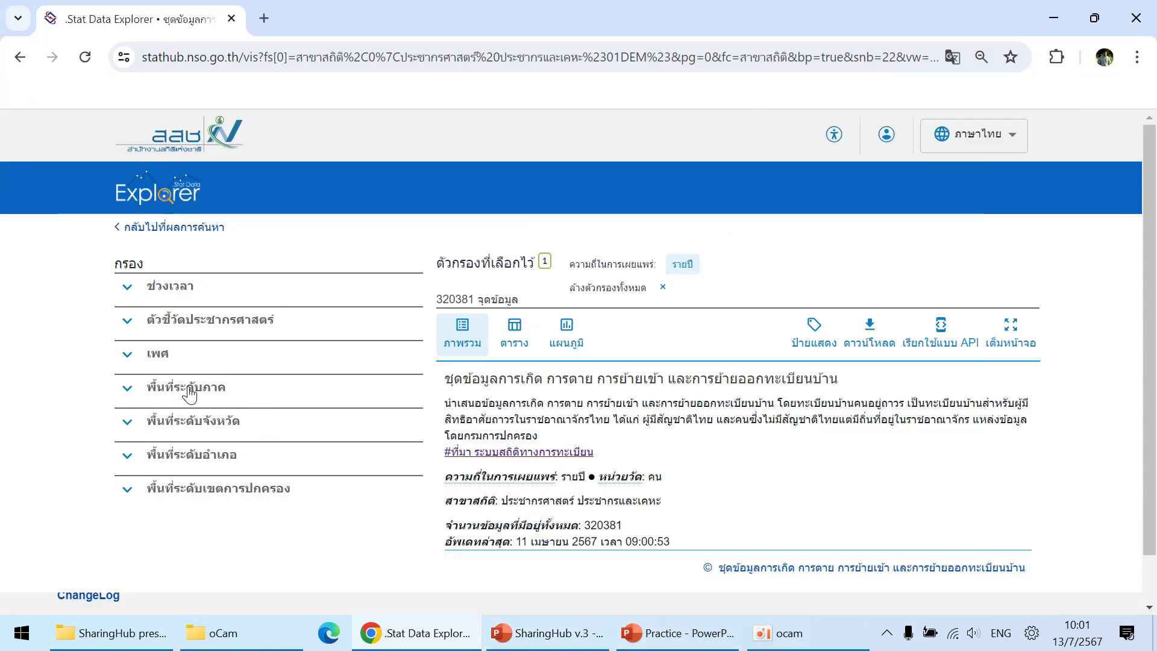
left_click(129, 329)
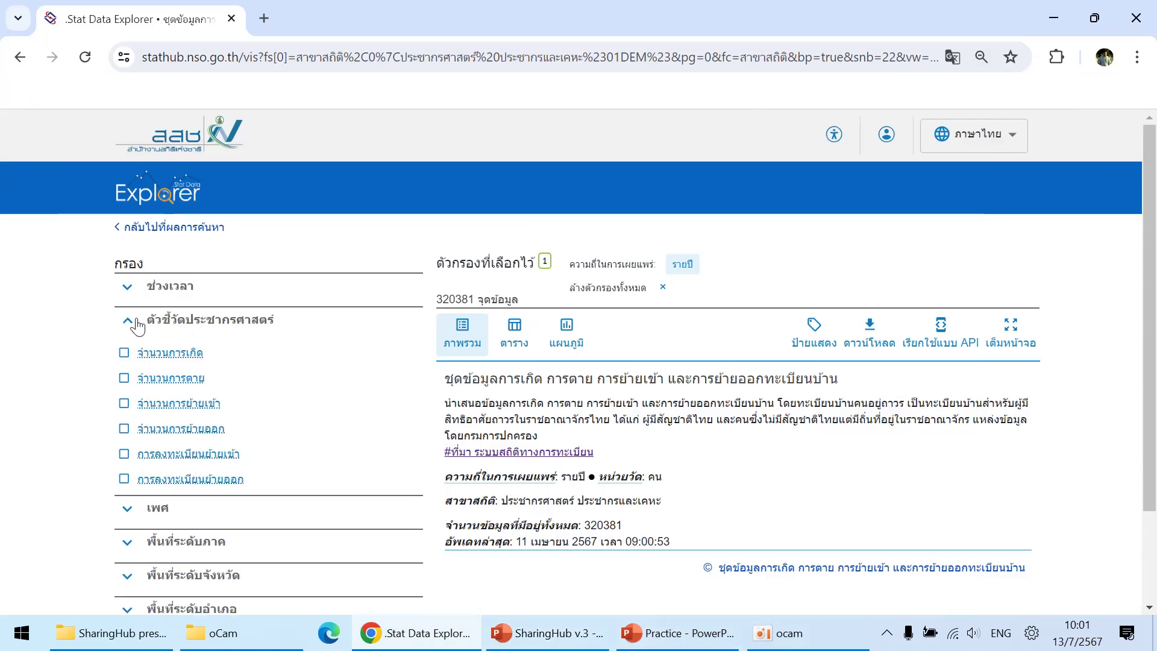
left_click(127, 355)
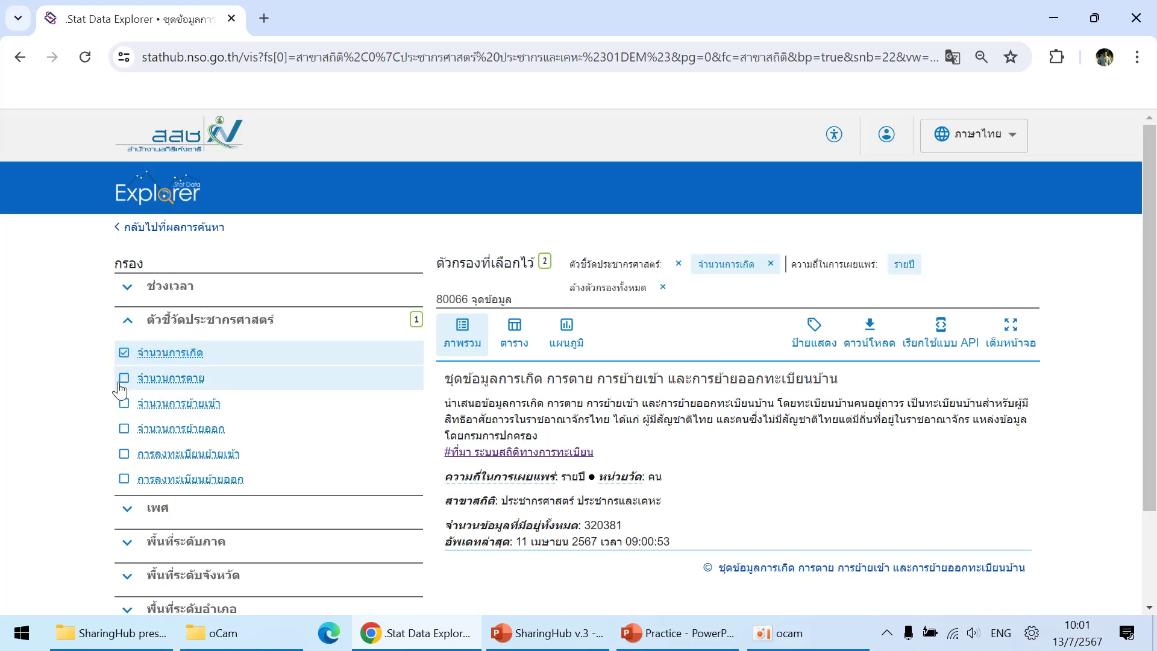
left_click(124, 380)
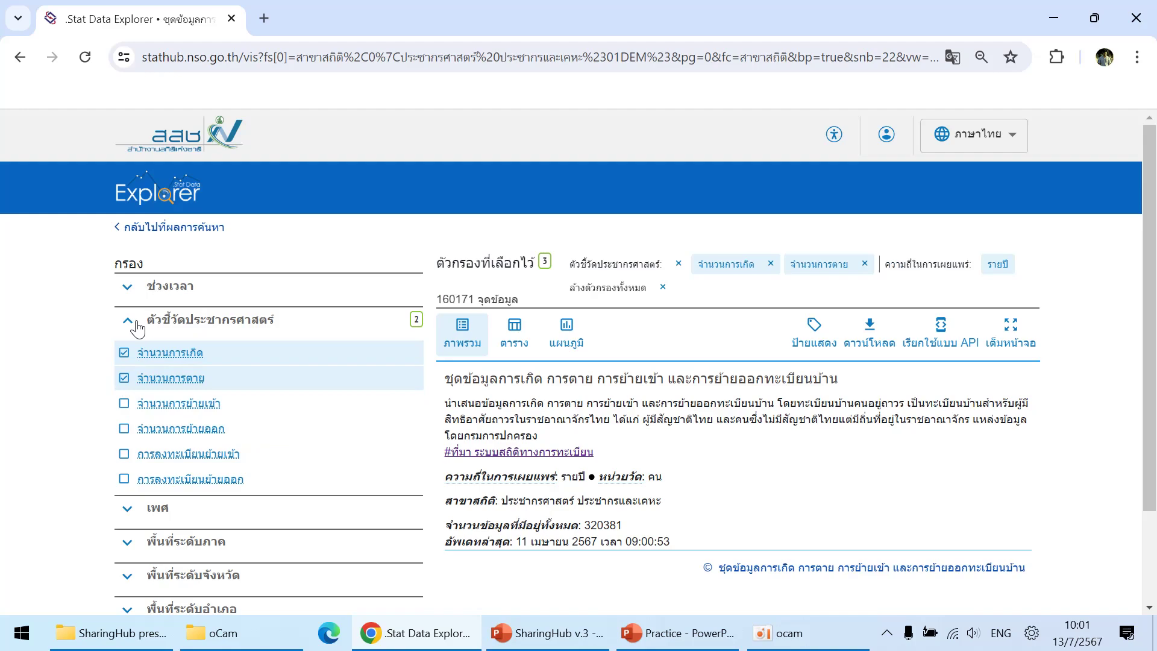
Step: Recheck the PowerPoint conditions and set the ช่วงเวลา filter to start in 2560 and end in 2566
left_click(550, 633)
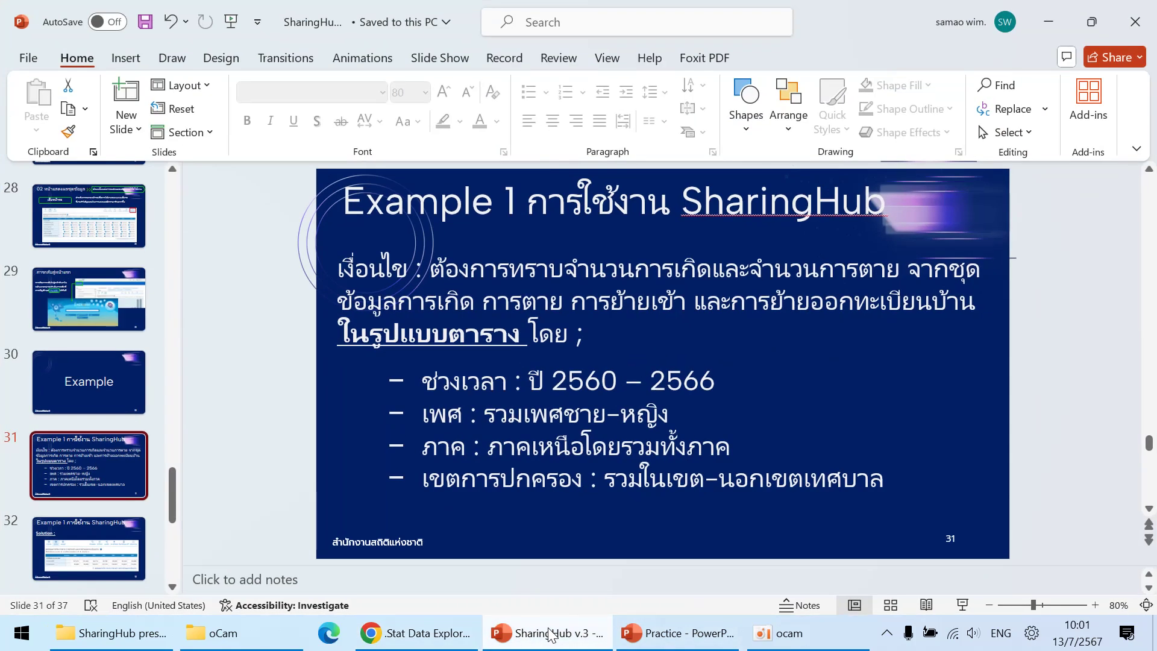
left_click(550, 633)
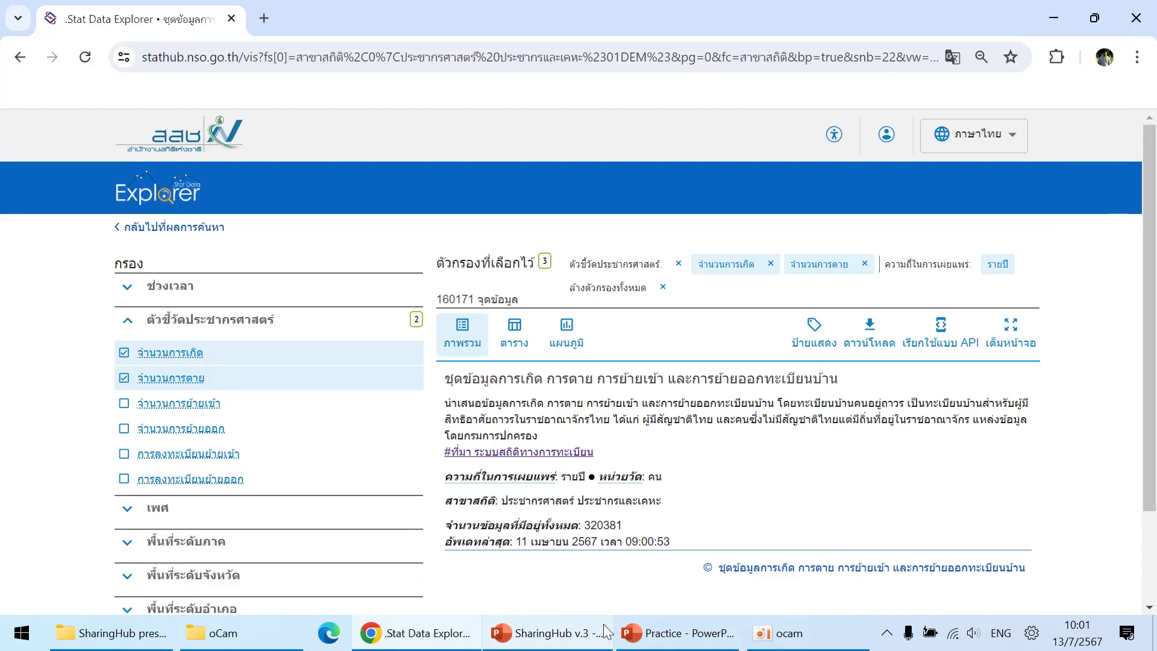
left_click(131, 288)
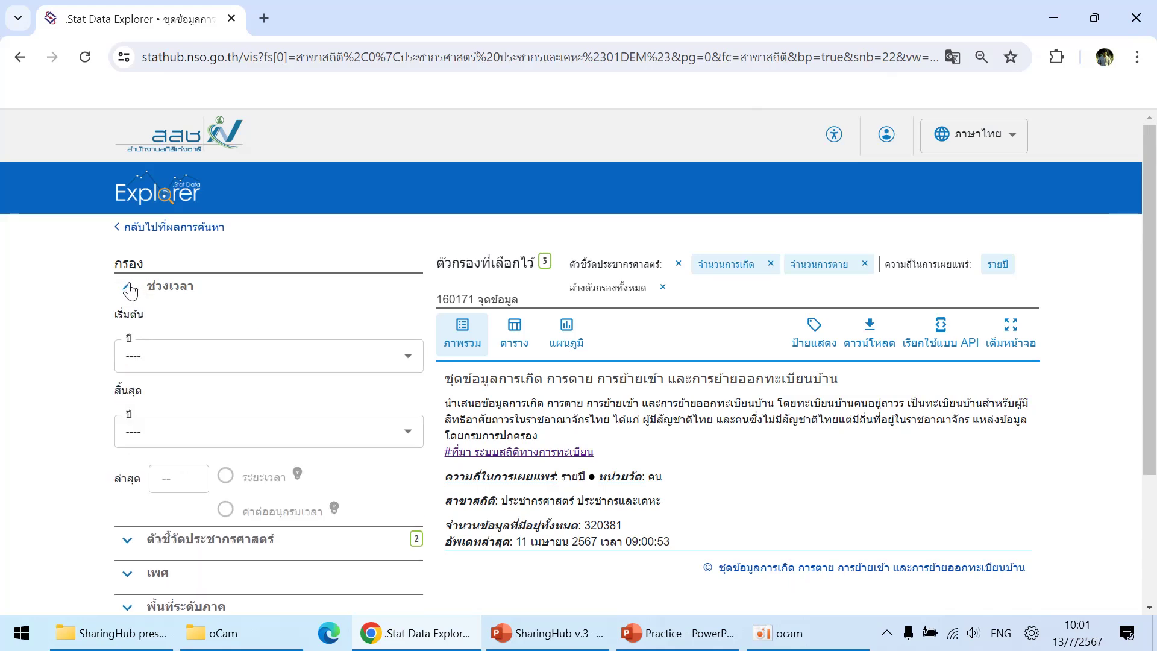
left_click(292, 363)
scroll(234, 443, "down", 3)
scroll(234, 444, "down", 3)
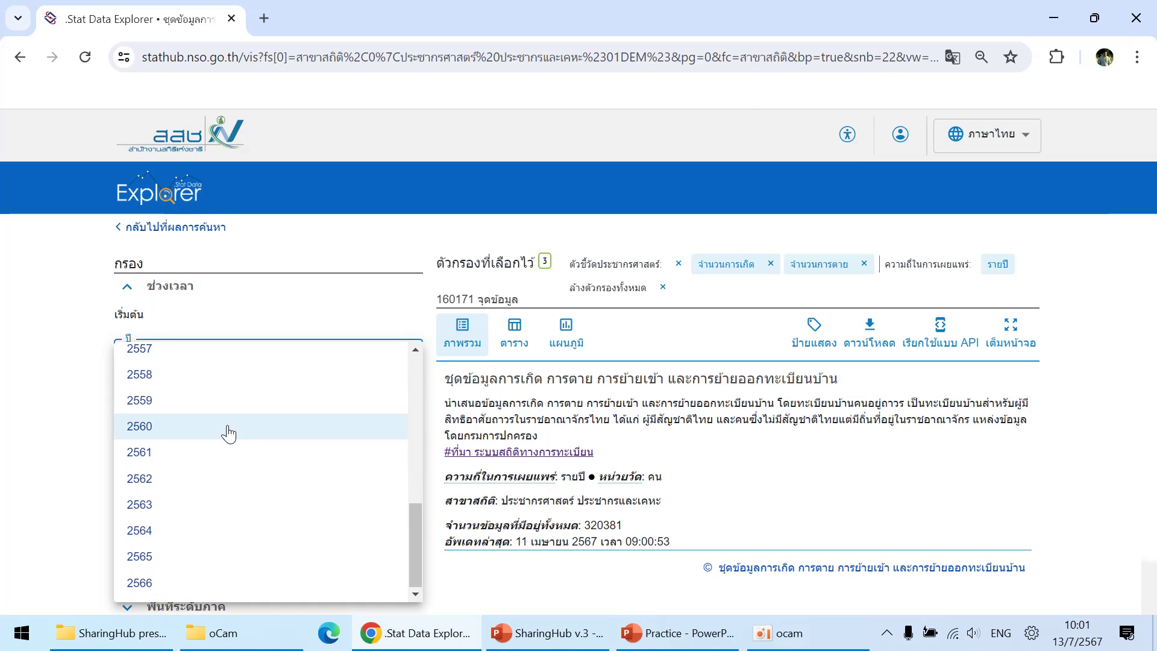
left_click(173, 429)
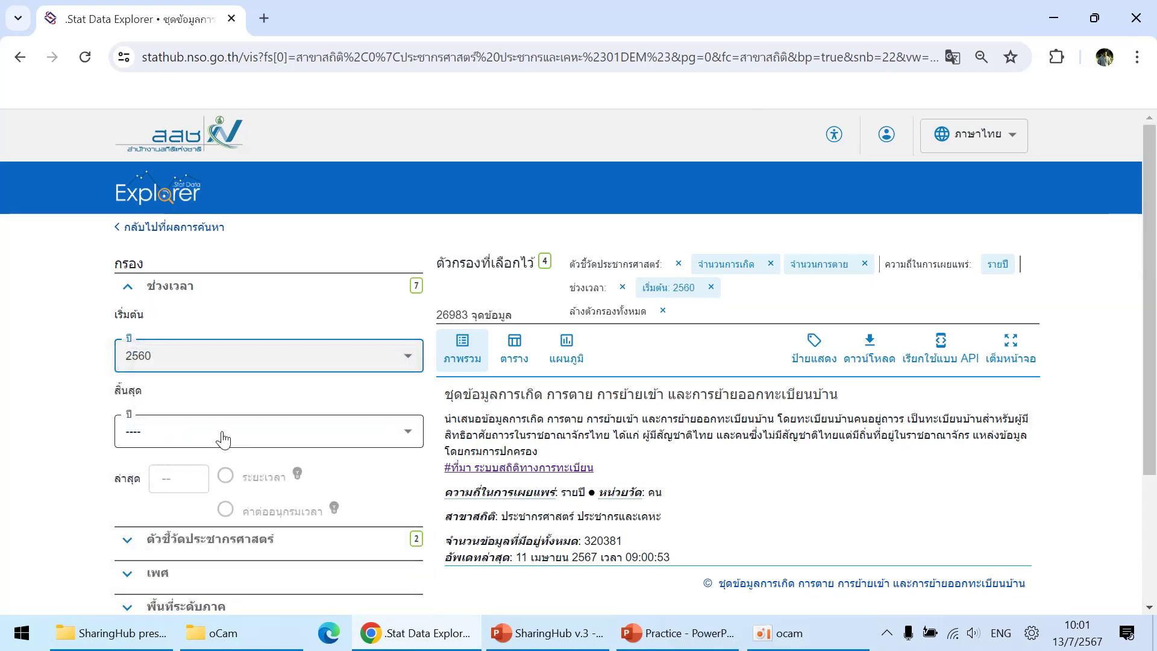
left_click(225, 437)
left_click(159, 583)
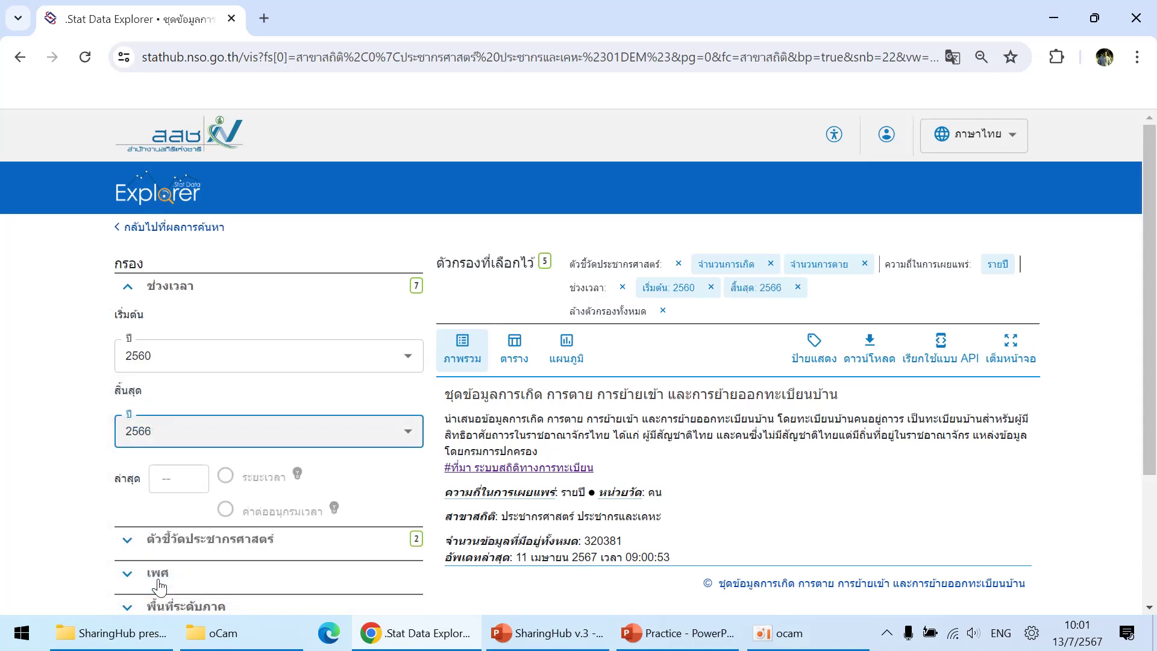
left_click(125, 298)
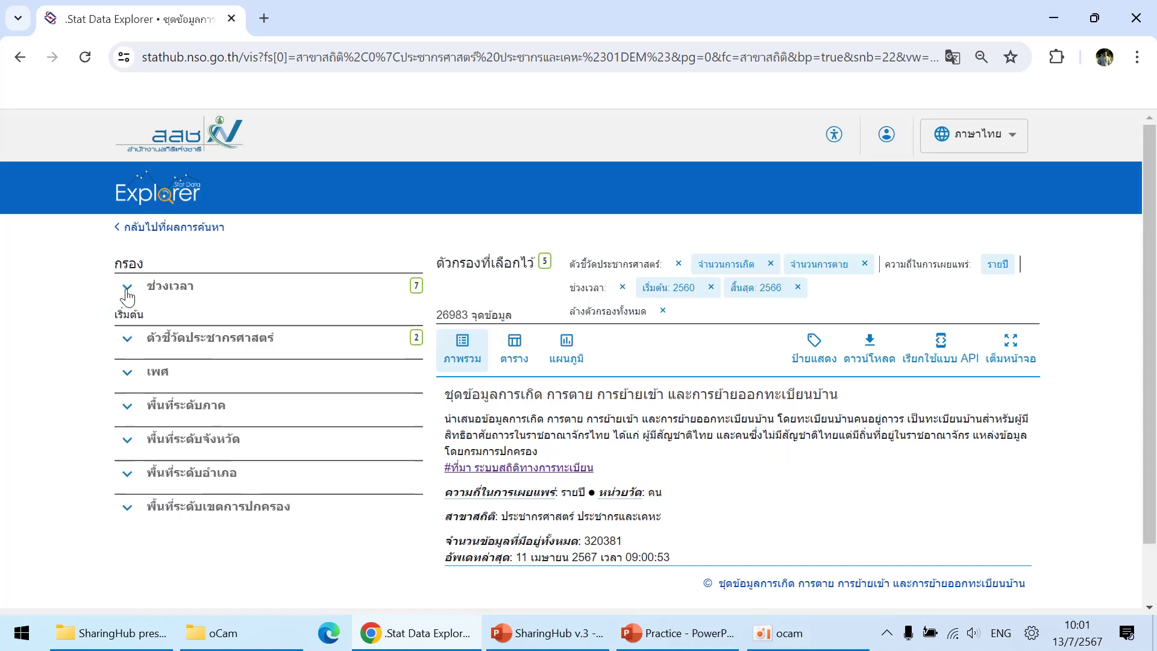
Step: Consult the PowerPoint conditions again and filter เพศ to รวม
left_click(561, 645)
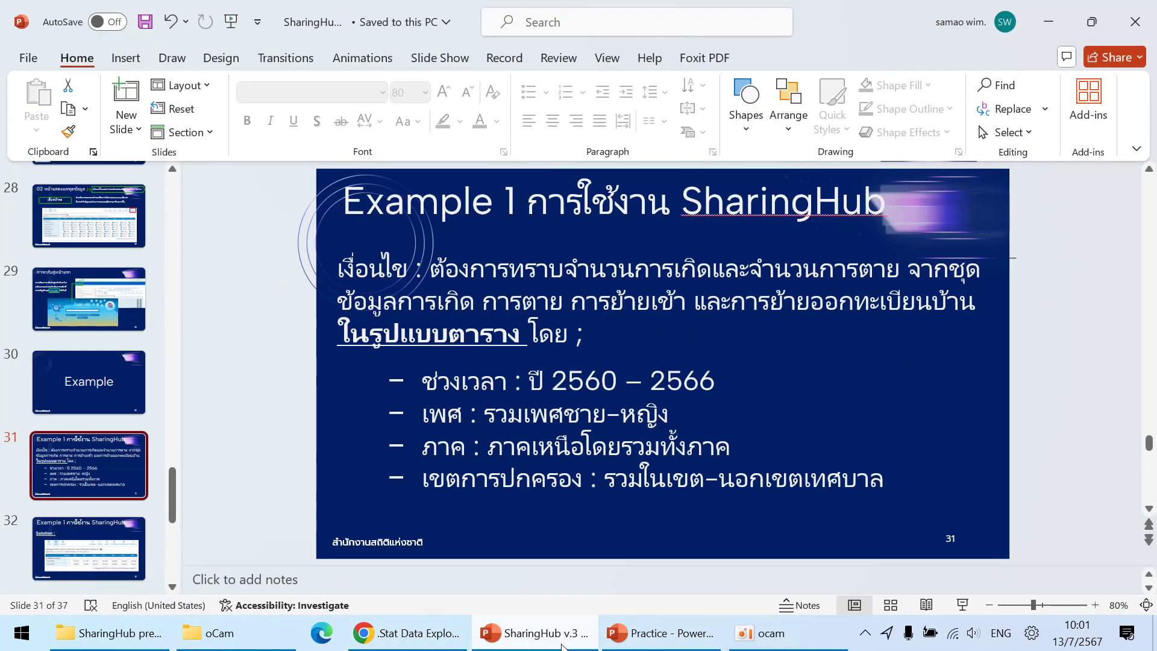
left_click(561, 645)
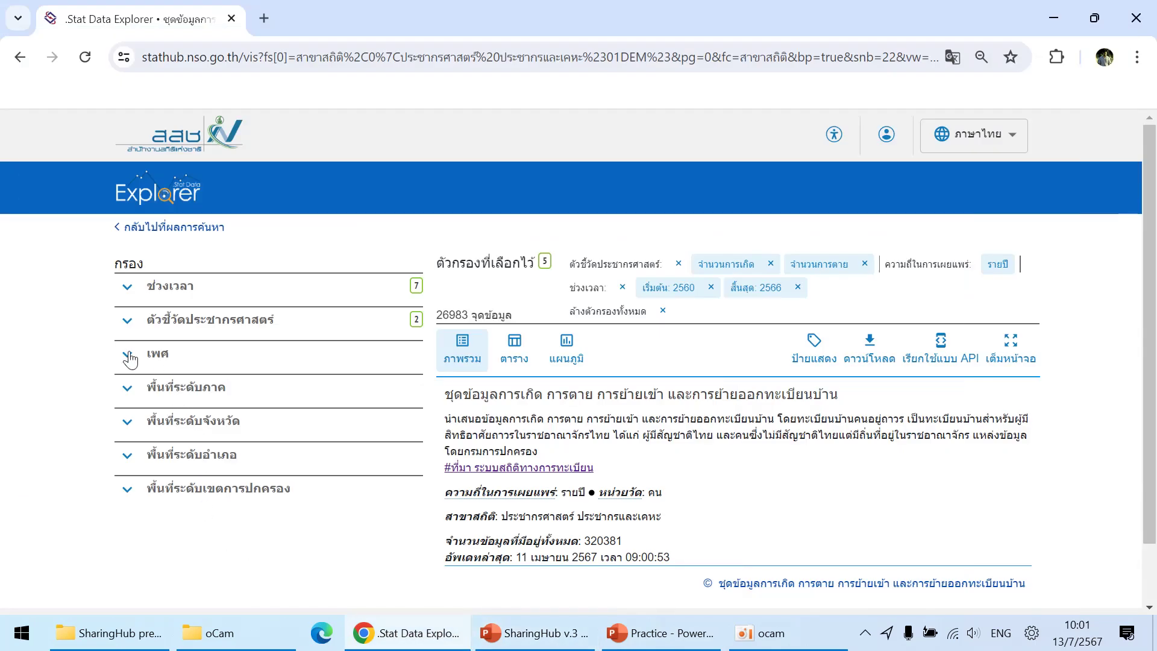
left_click(129, 358)
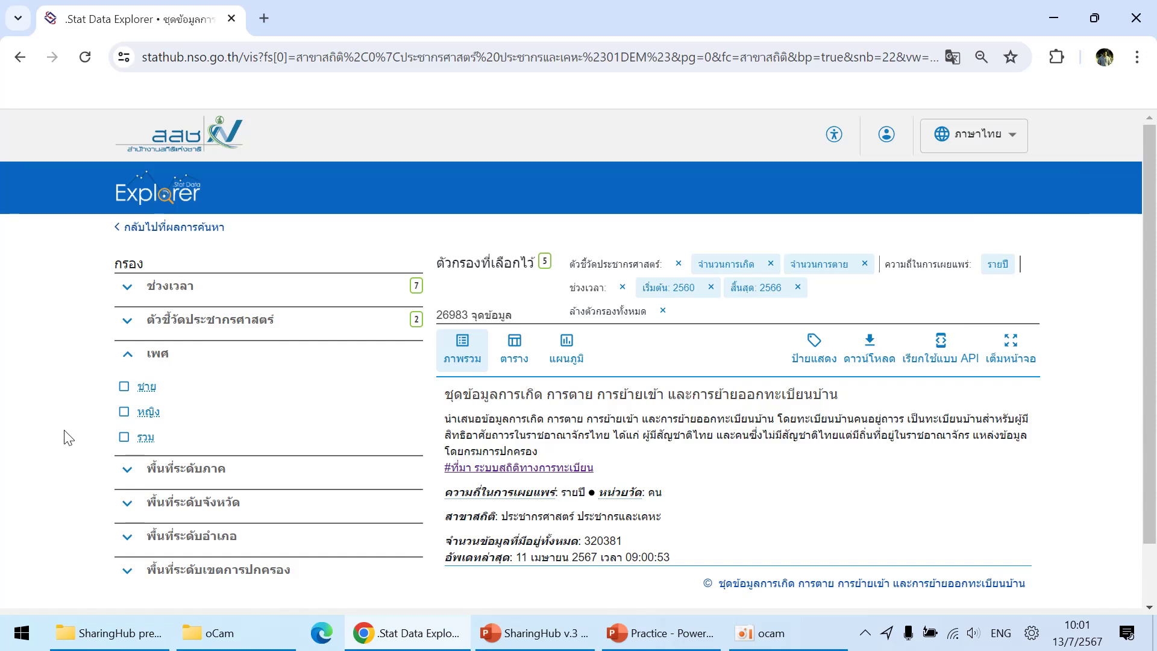
left_click(125, 439)
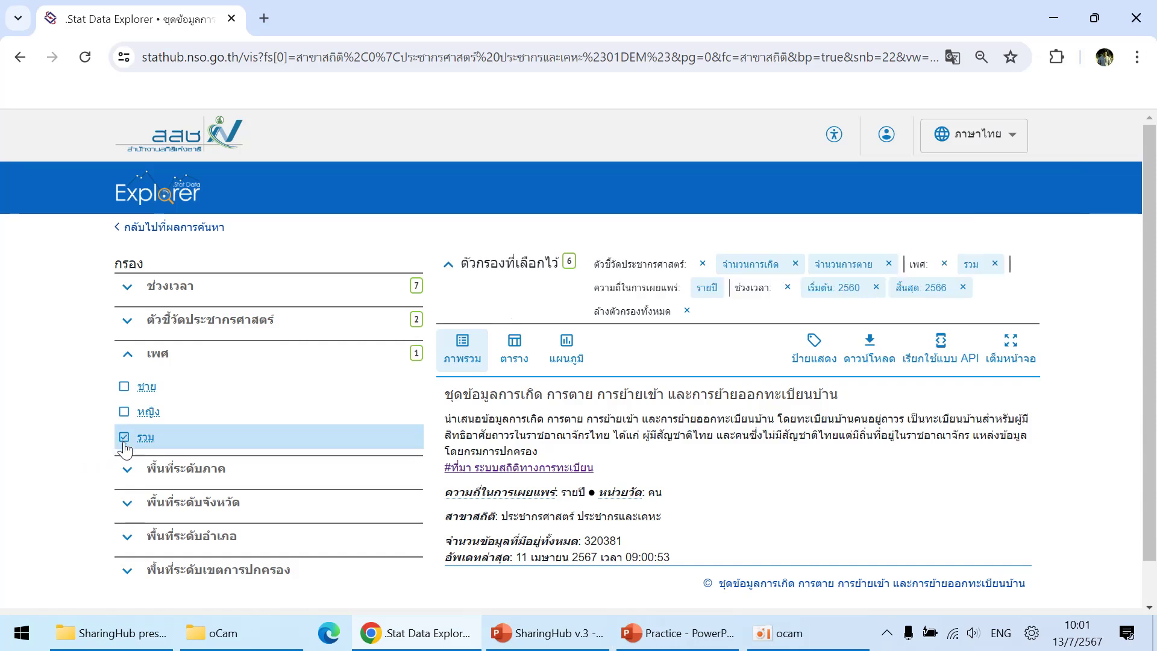
left_click(127, 358)
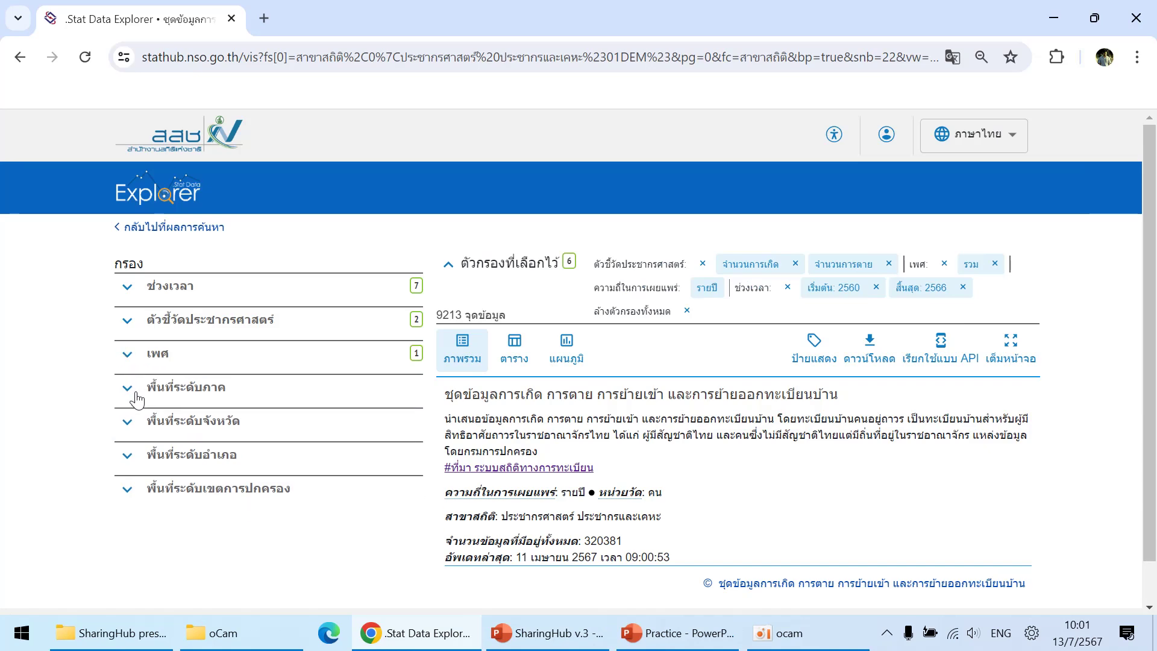
Step: Filter the regional area (พื้นที่ระดับภาค) to ภาคเหนือ and collapse that filter
left_click(132, 391)
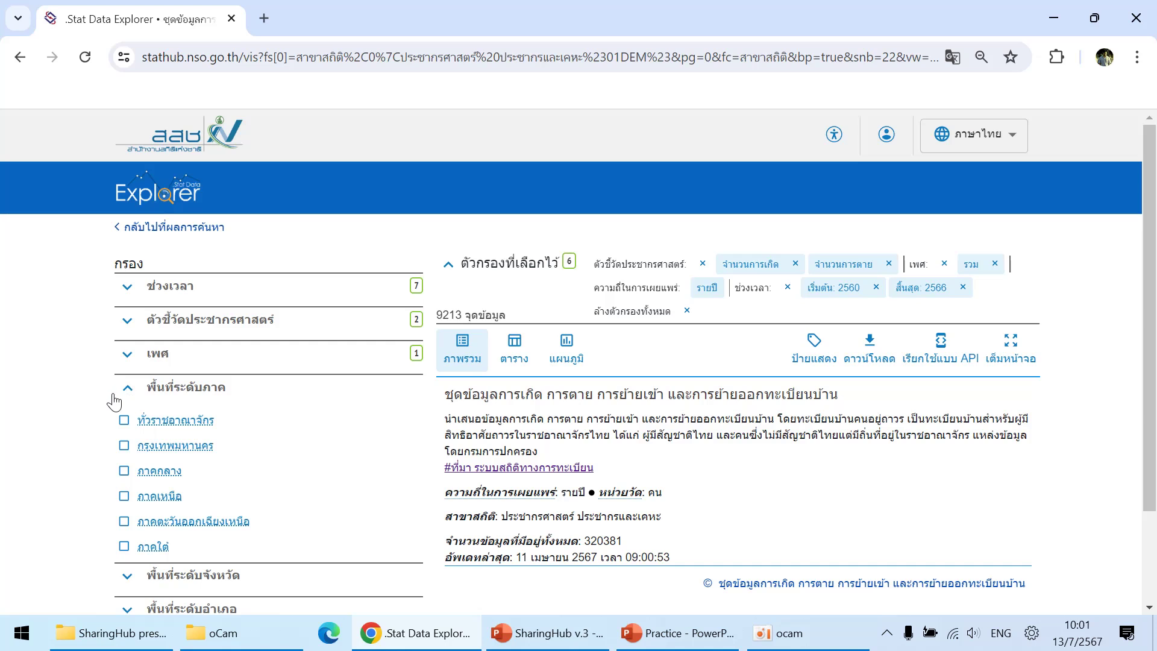
left_click(124, 497)
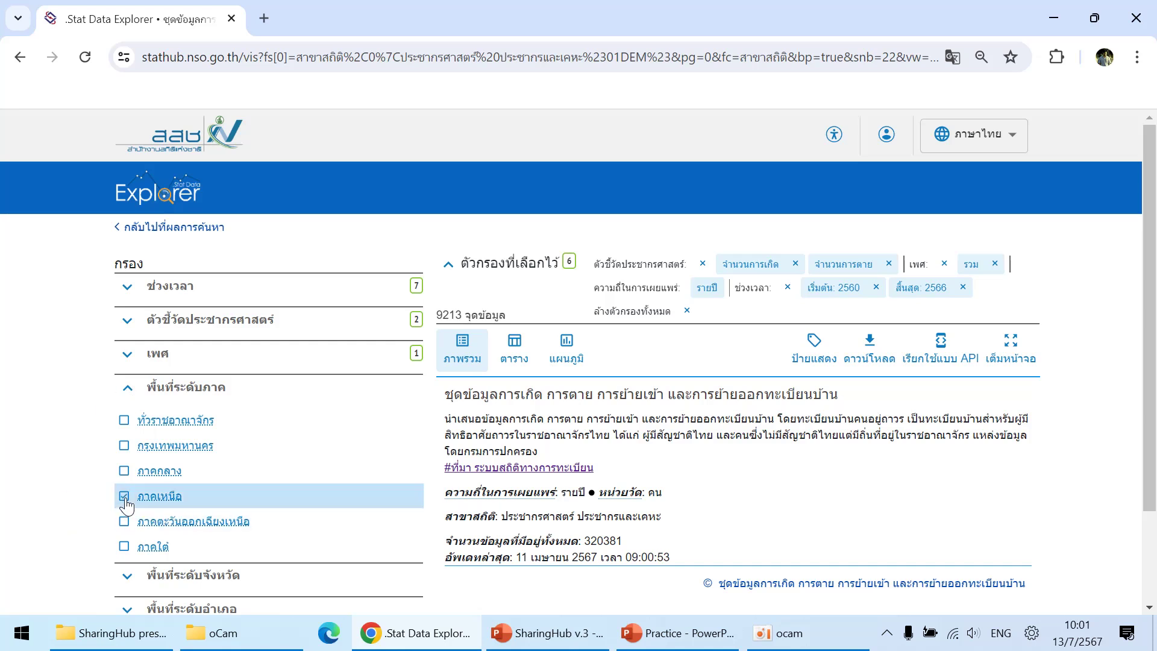
left_click(127, 393)
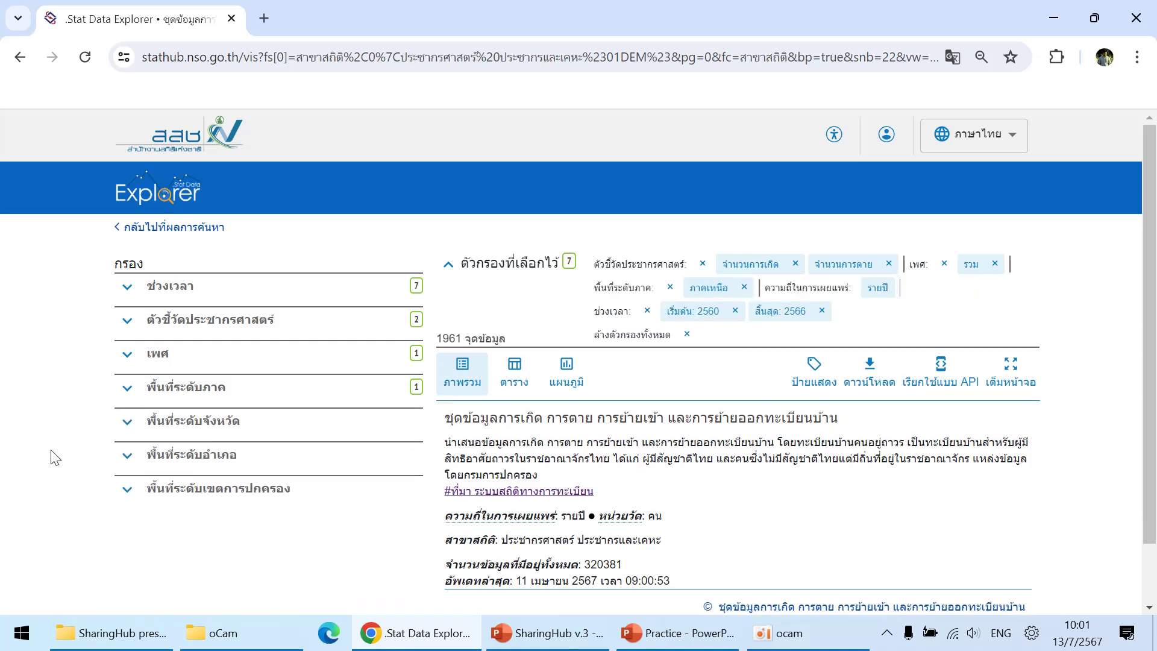
Step: Look through the provinces in พื้นที่ระดับจังหวัด and filter that level to รวม
left_click(129, 425)
scroll(78, 446, "down", 1)
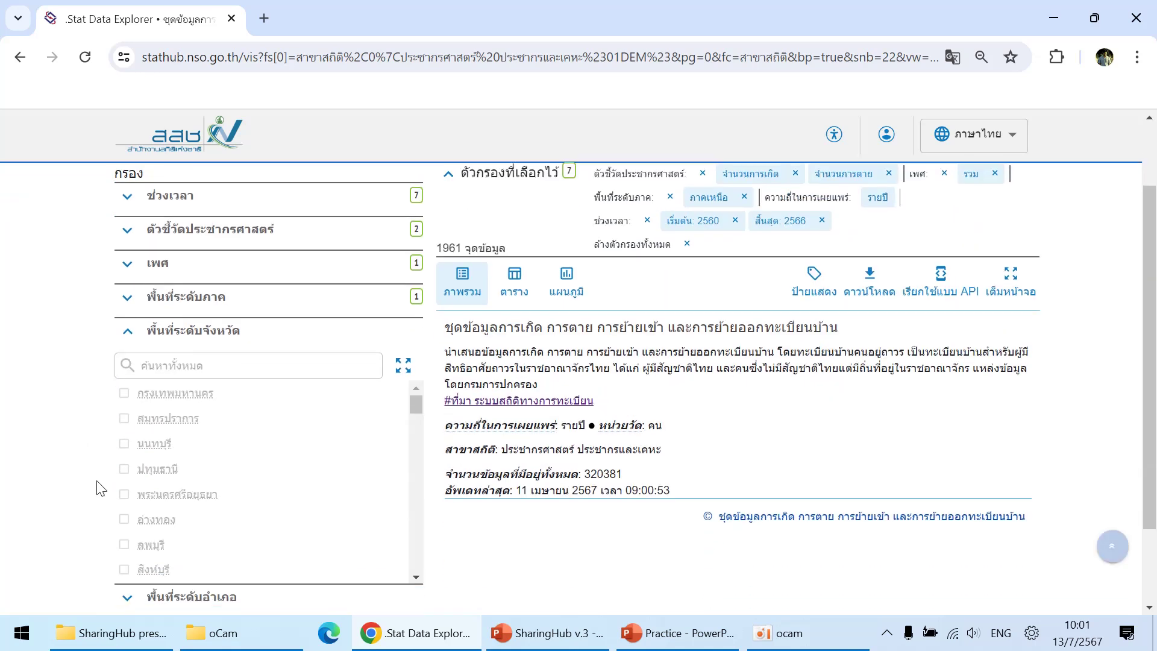
scroll(269, 464, "down", 3)
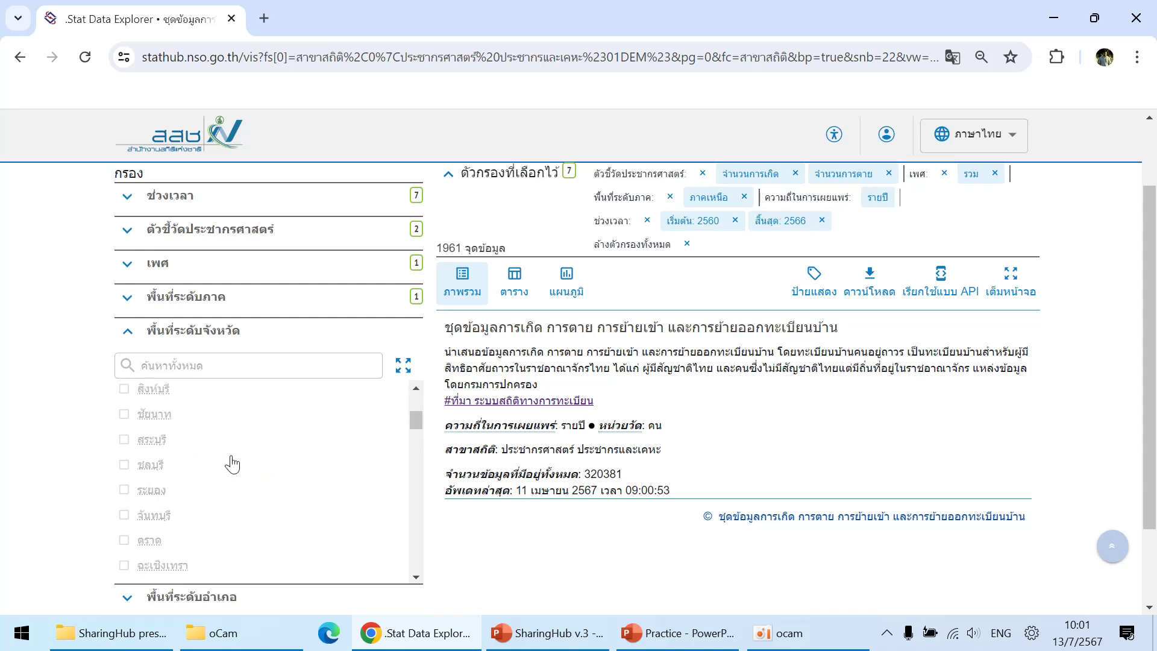
scroll(261, 455, "up", 3)
scroll(260, 452, "down", 10)
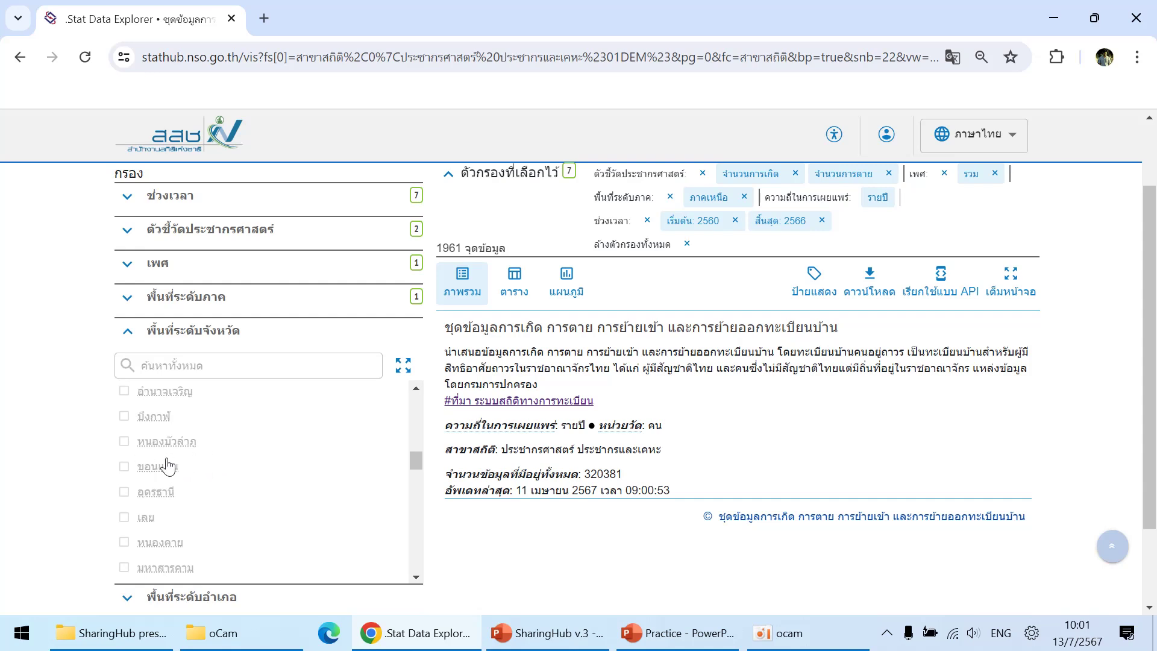
scroll(241, 470, "down", 4)
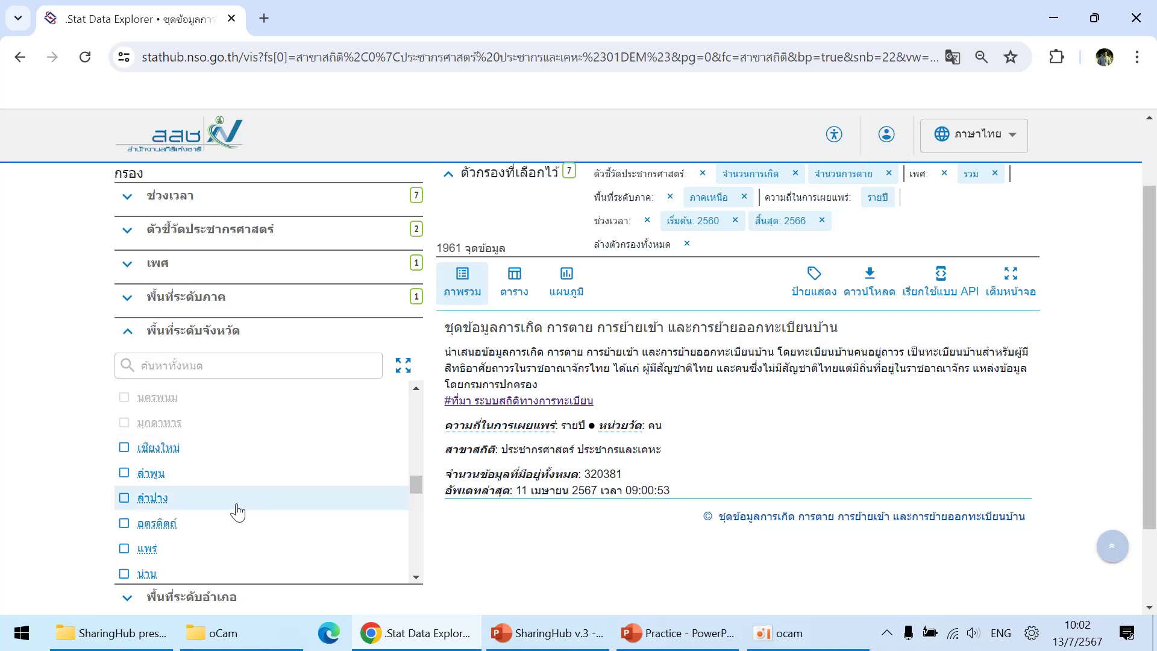
scroll(259, 461, "down", 3)
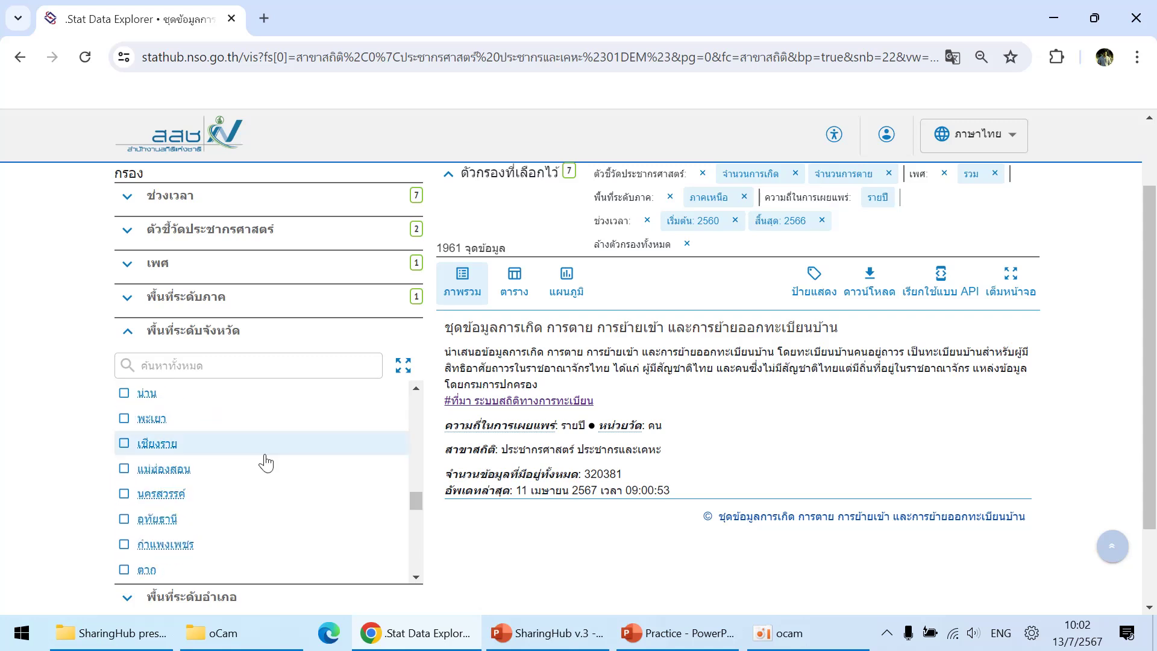
scroll(264, 462, "down", 2)
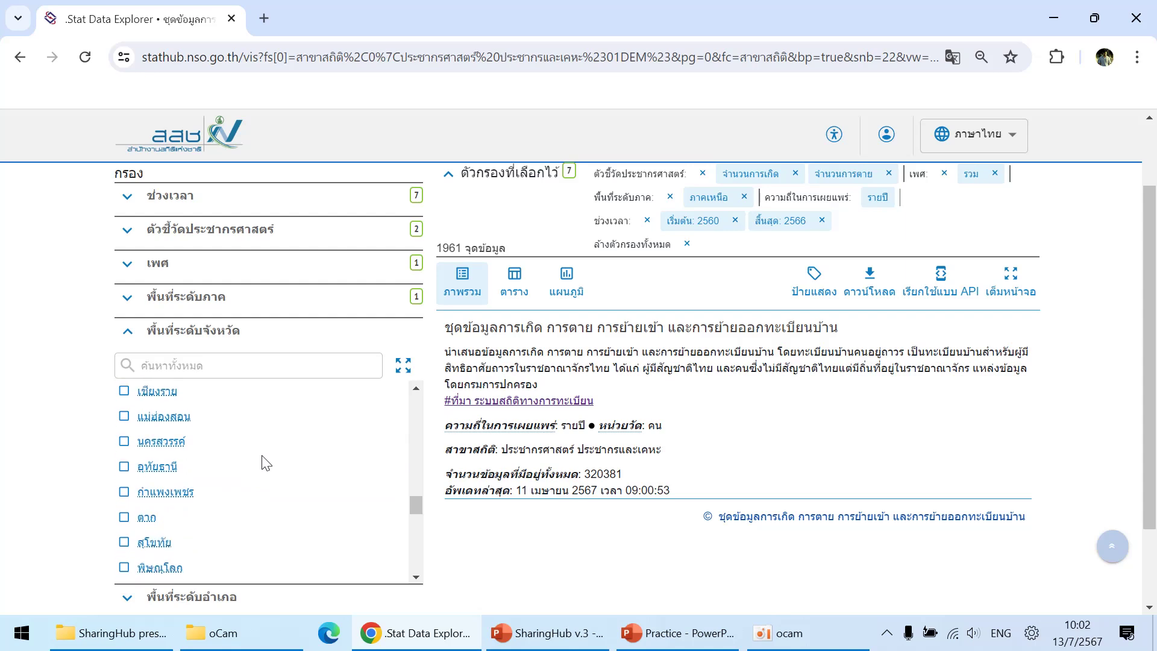
scroll(264, 465, "down", 8)
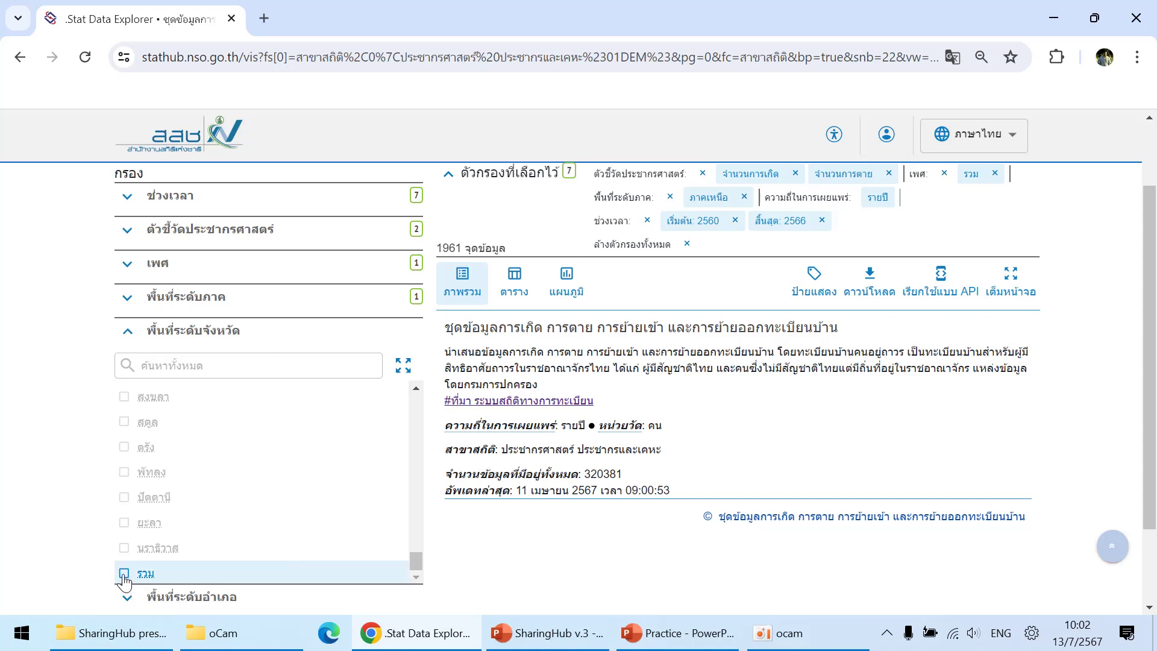
left_click(124, 578)
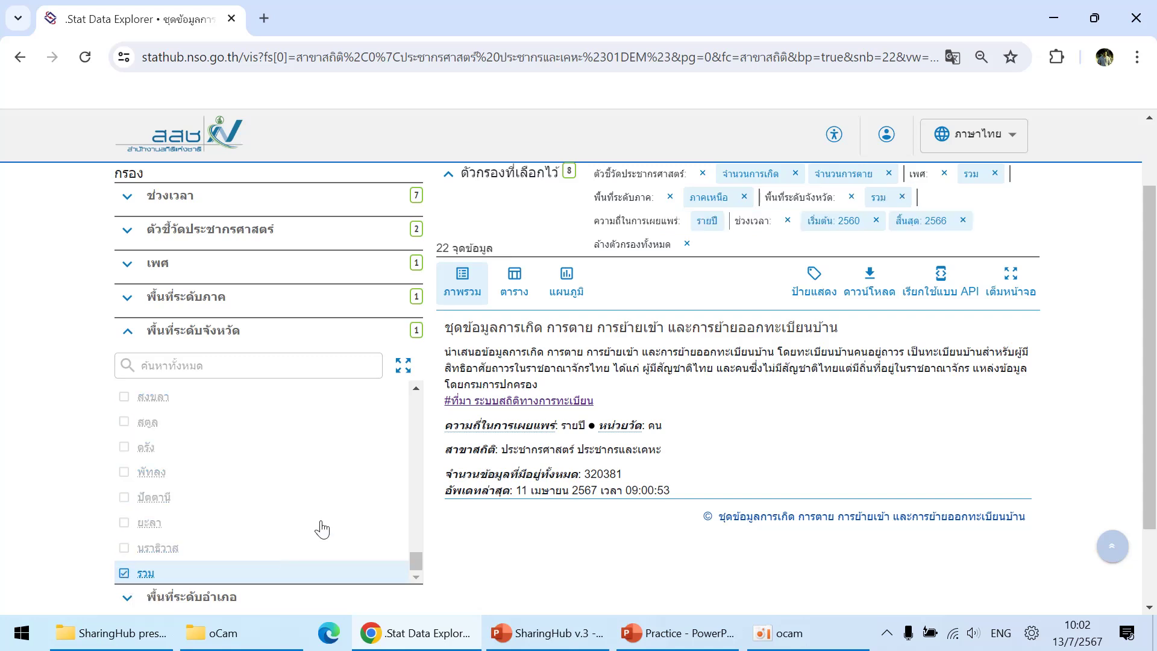
left_click(126, 336)
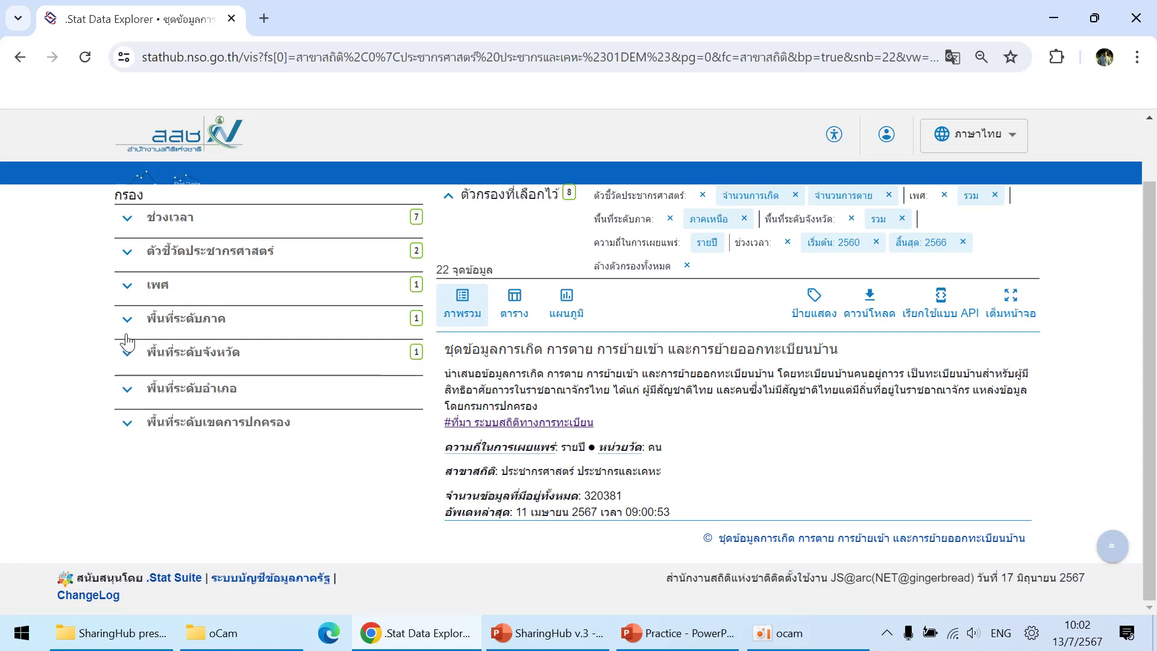
Step: Examine the available options in the พื้นที่ระดับอำเภอ filter down to the end of its list
left_click(128, 389)
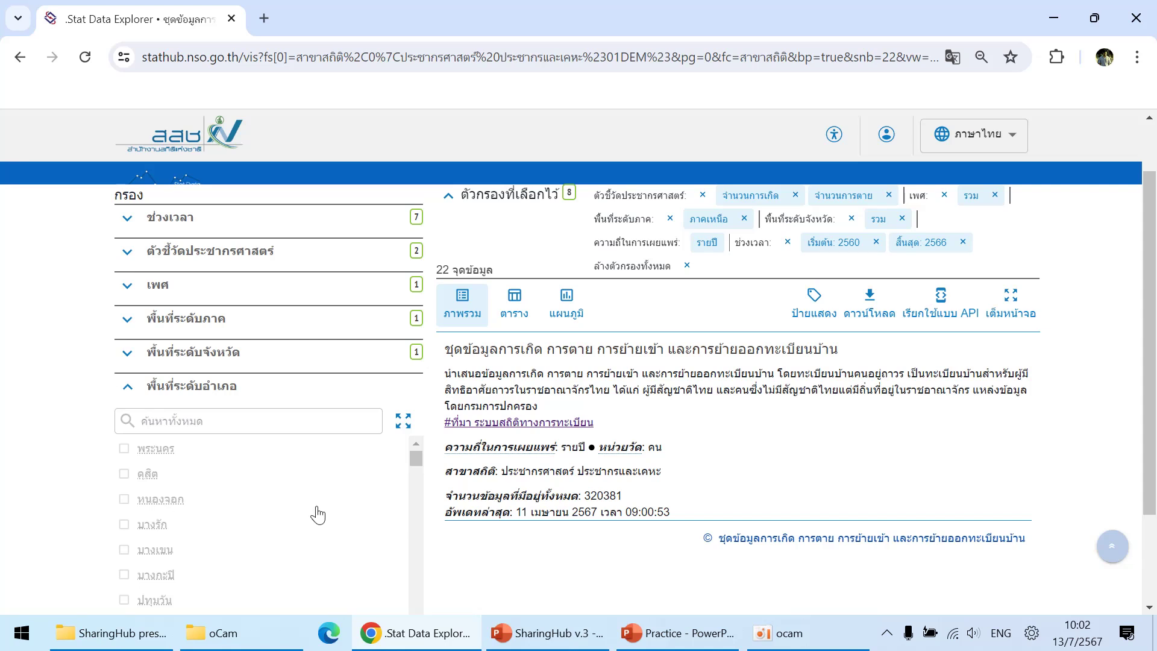
scroll(473, 494, "down", 1)
left_click(418, 389)
left_click_drag(417, 386, 417, 529)
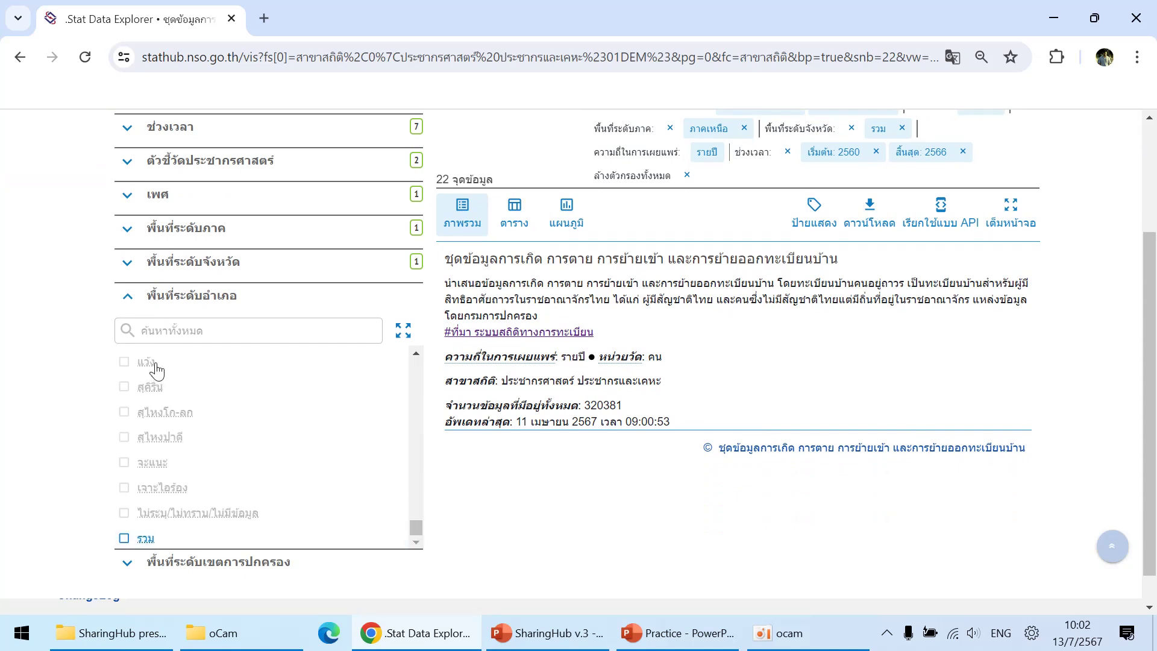
left_click(128, 301)
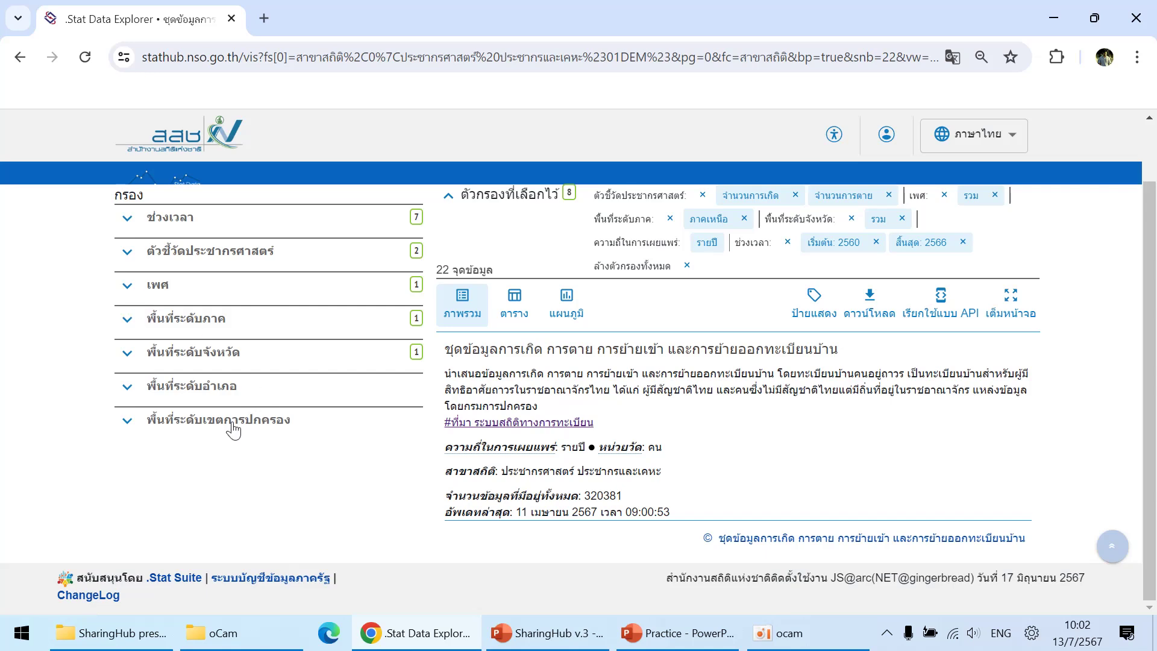
Step: Filter the administrative zone level (พื้นที่ระดับเขตการปกครอง) to รวม and collapse that filter
left_click(125, 427)
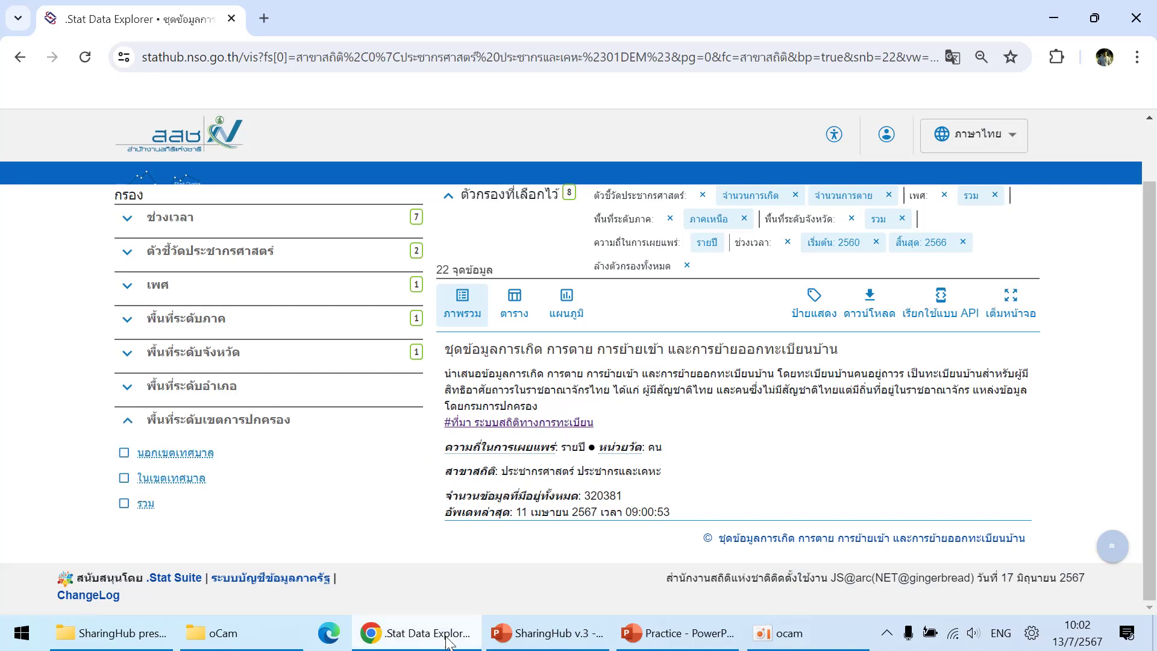
left_click(528, 638)
left_click(532, 640)
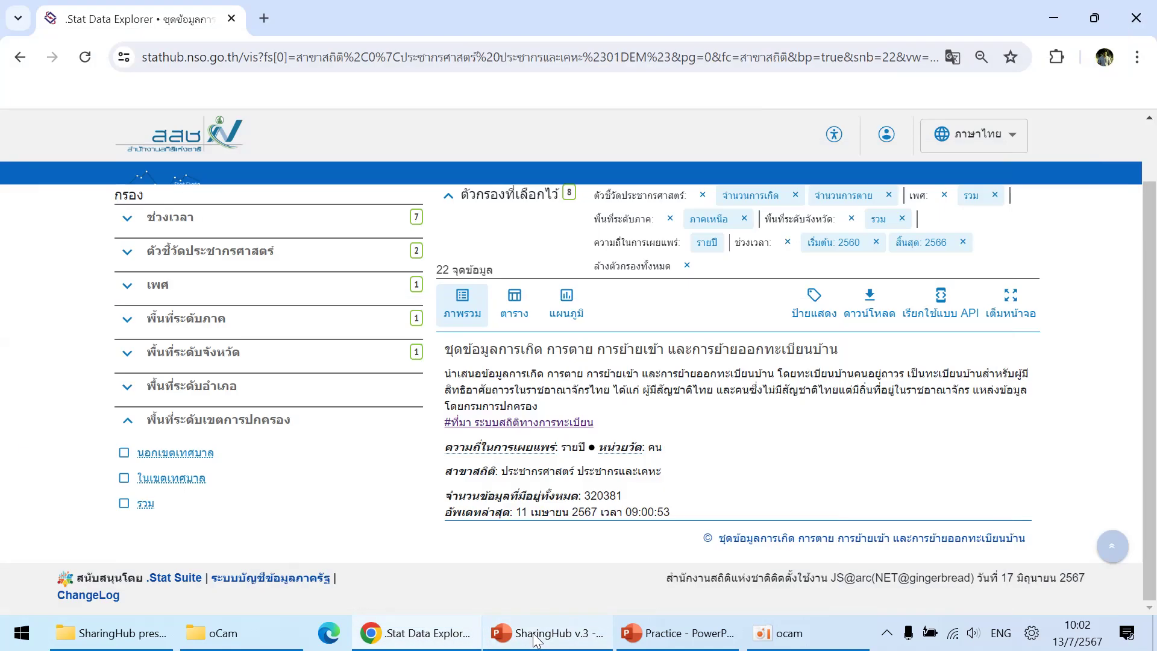
left_click(124, 506)
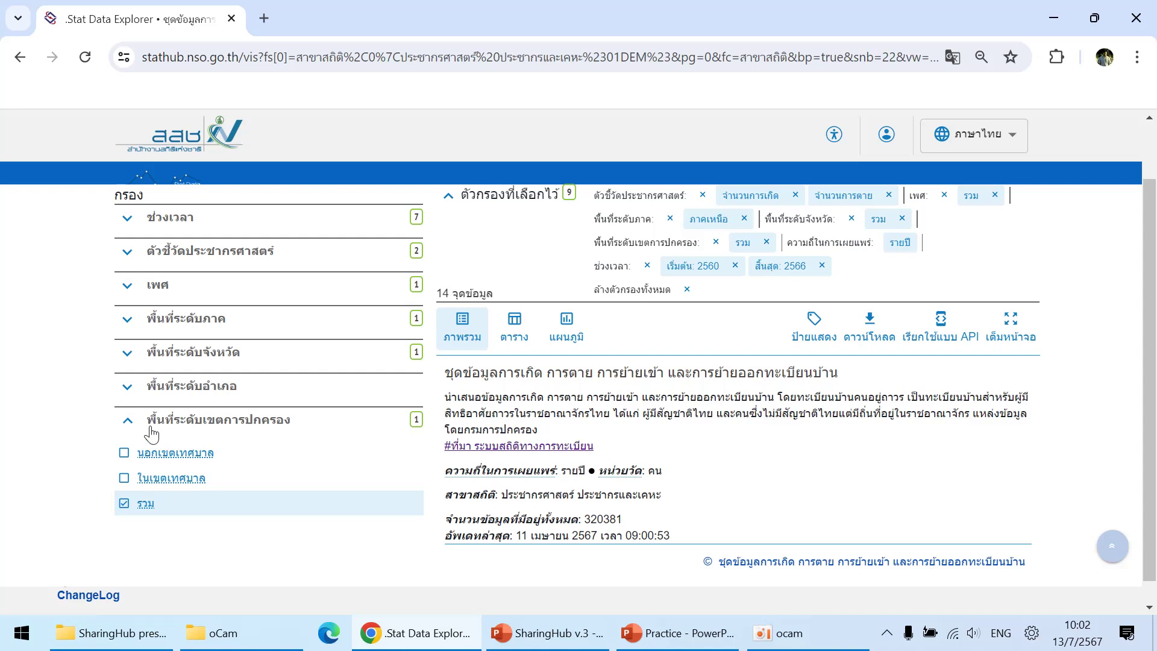
left_click(127, 422)
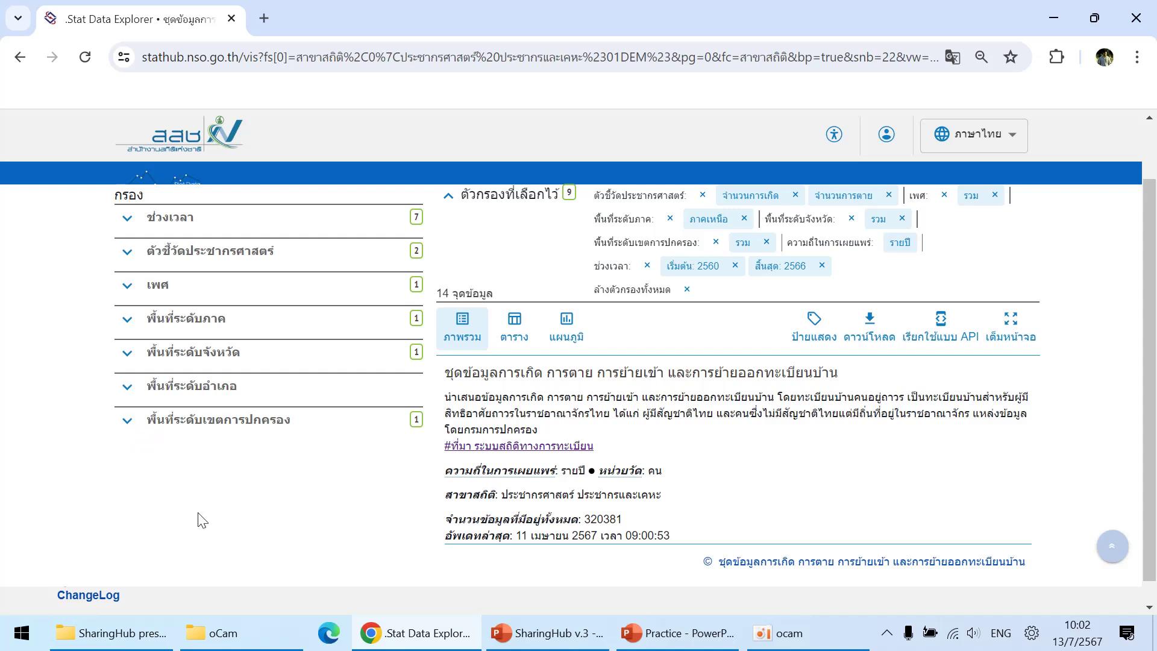
Step: Display the filtered births and deaths dataset as a table and look over its yearly figures
left_click(516, 338)
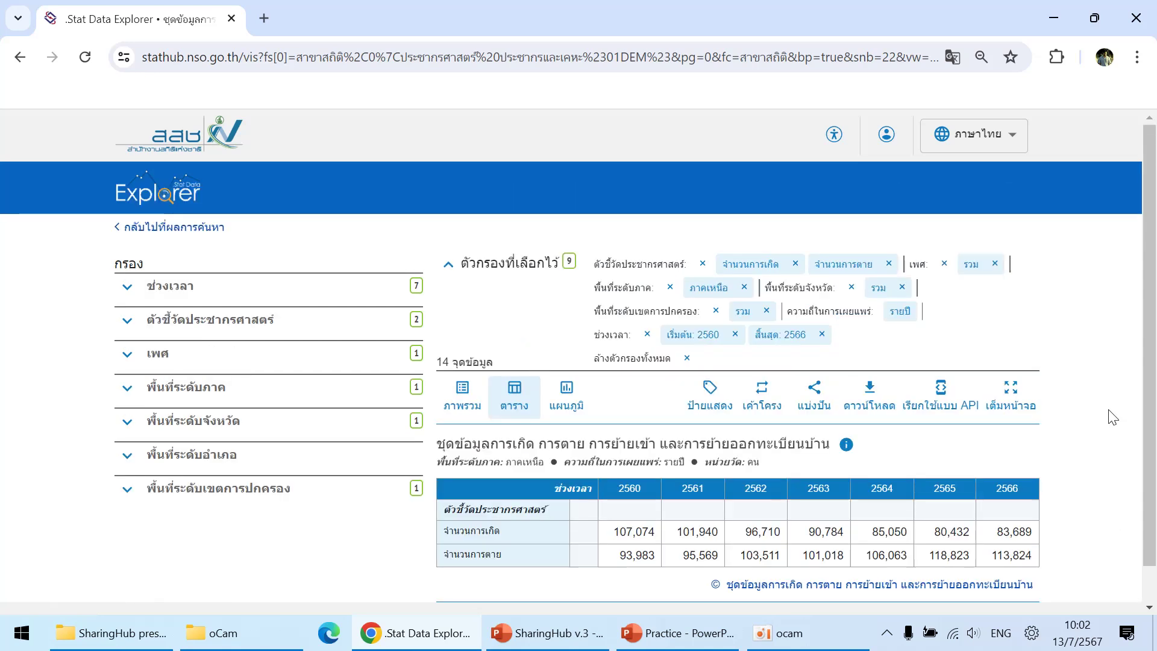
scroll(1113, 417, "down", 1)
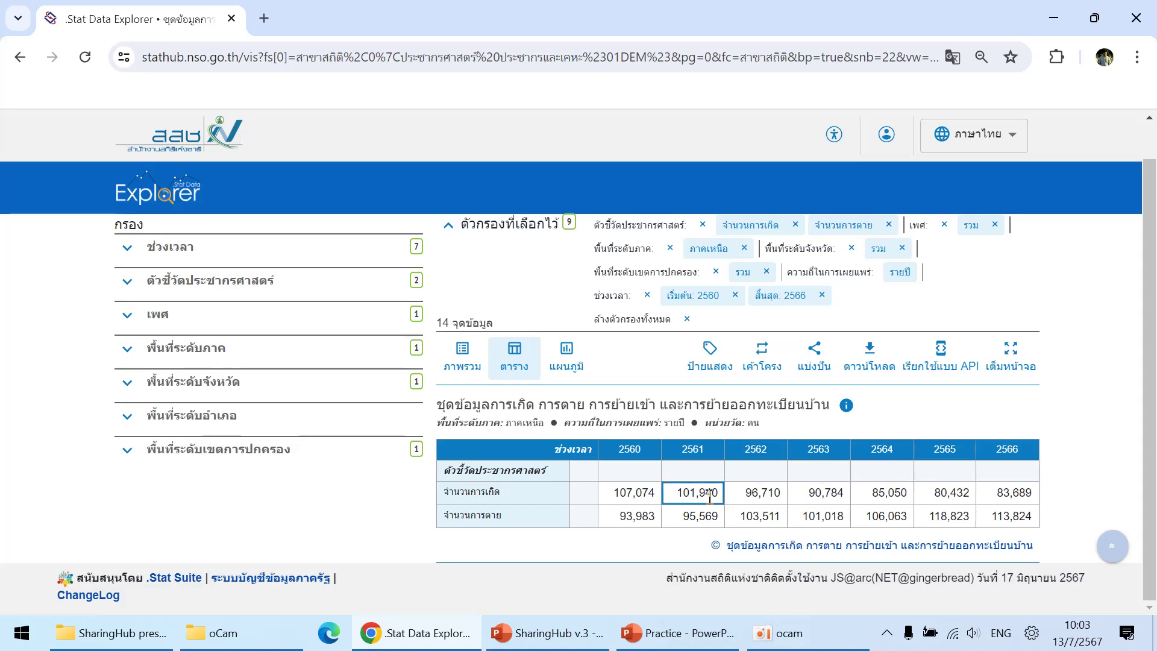
scroll(703, 497, "up", 2)
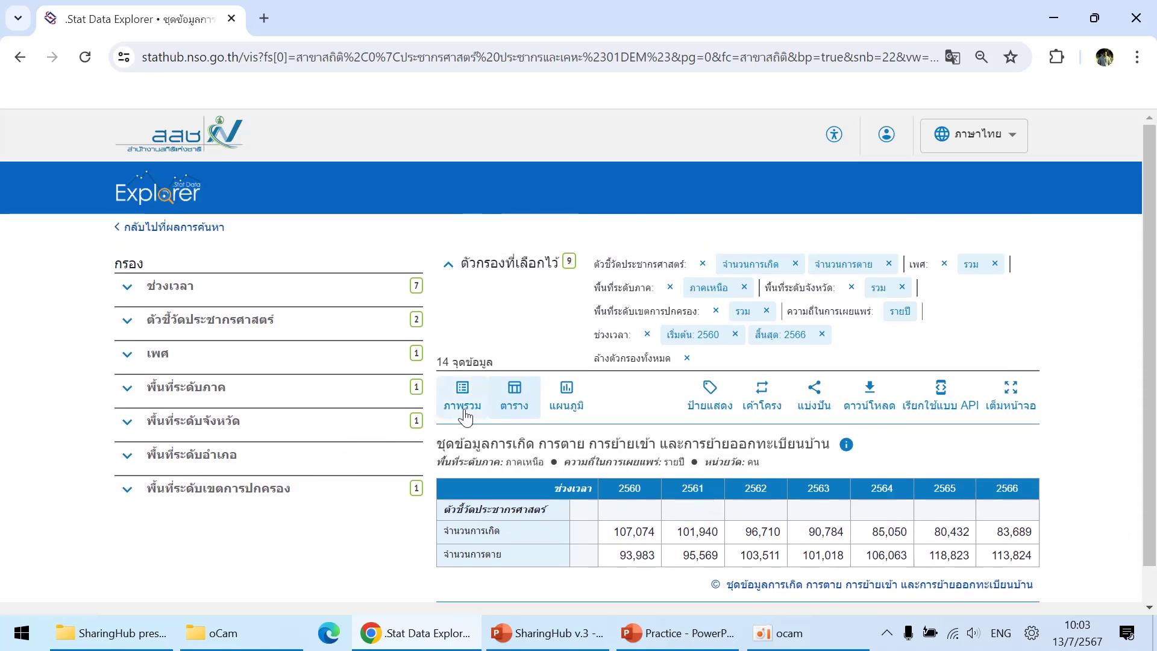
Step: Change the เพศ filter from the combined total to ชาย and หญิง and display the data as a table
left_click(462, 398)
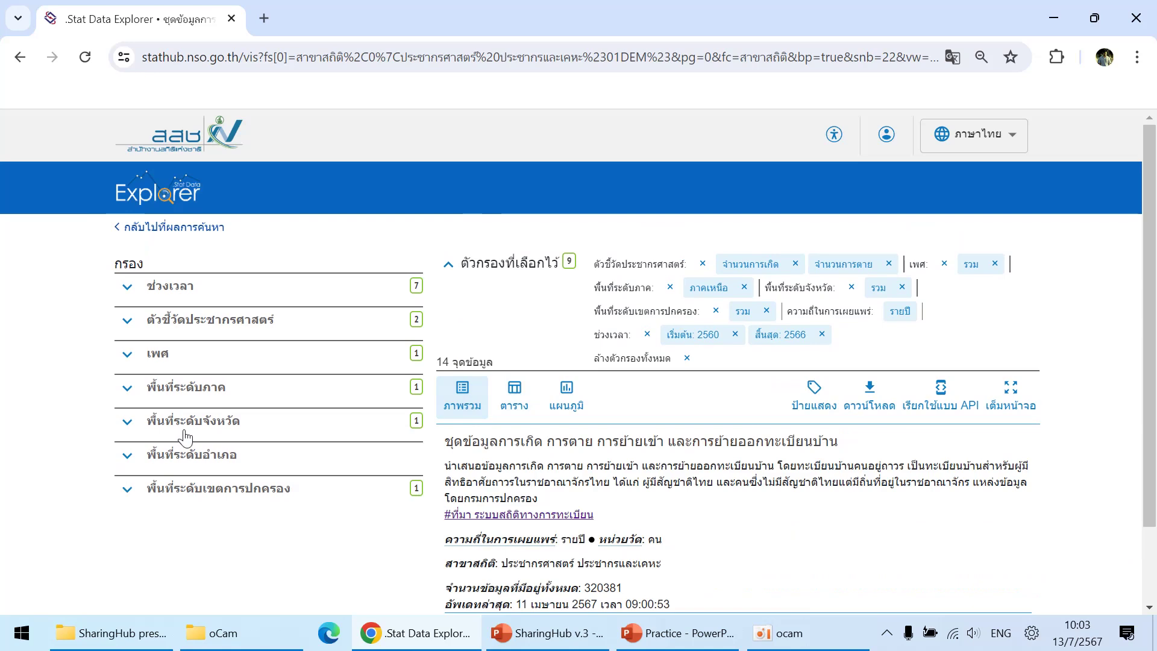
scroll(440, 410, "down", 2)
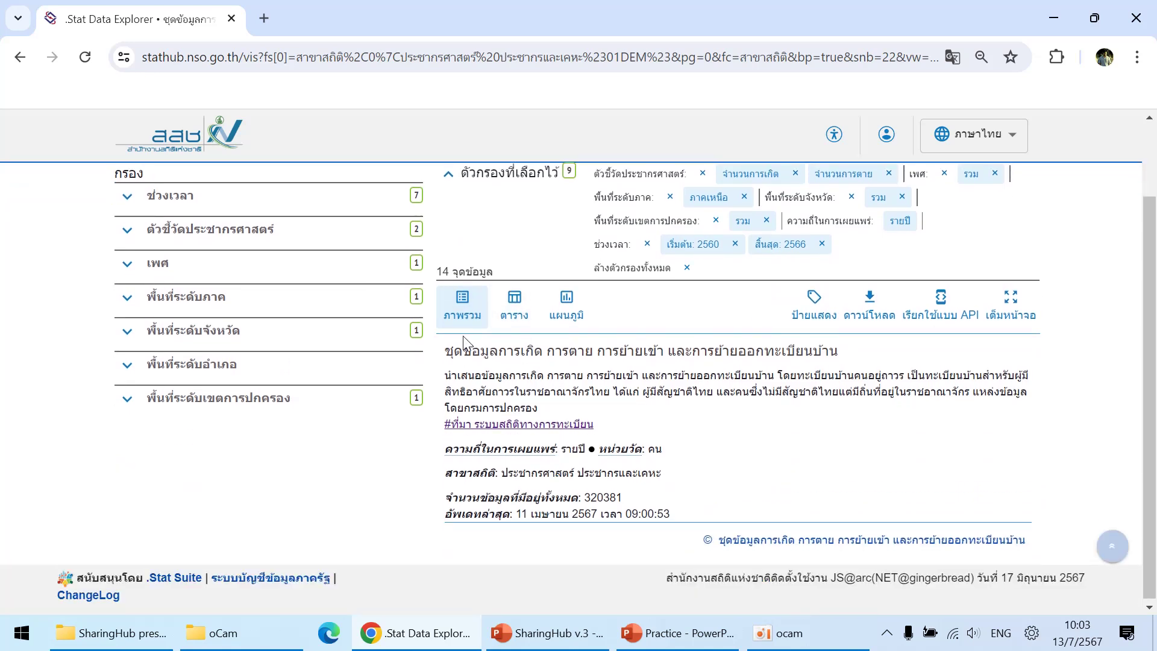
left_click(125, 271)
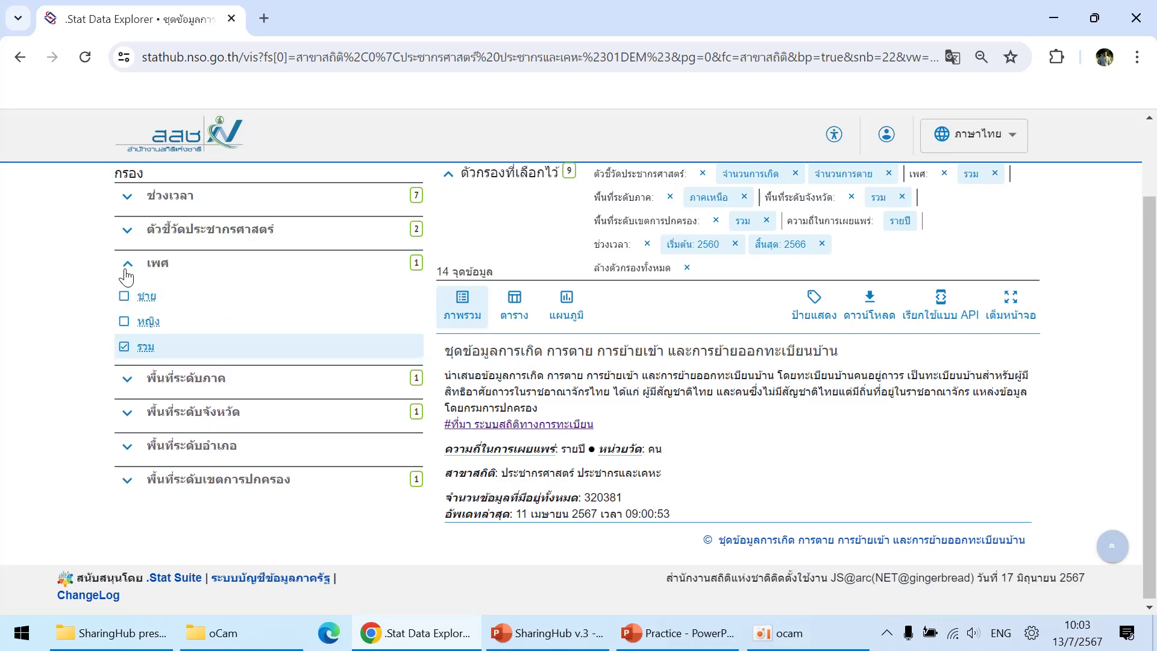
left_click(125, 301)
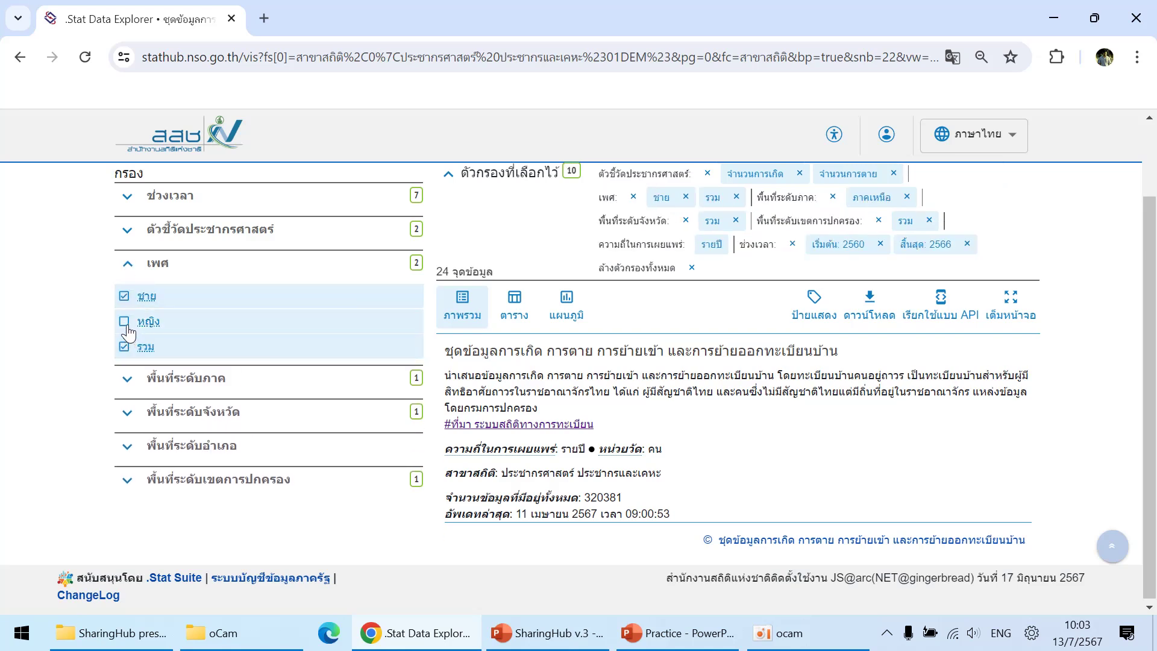
left_click(125, 324)
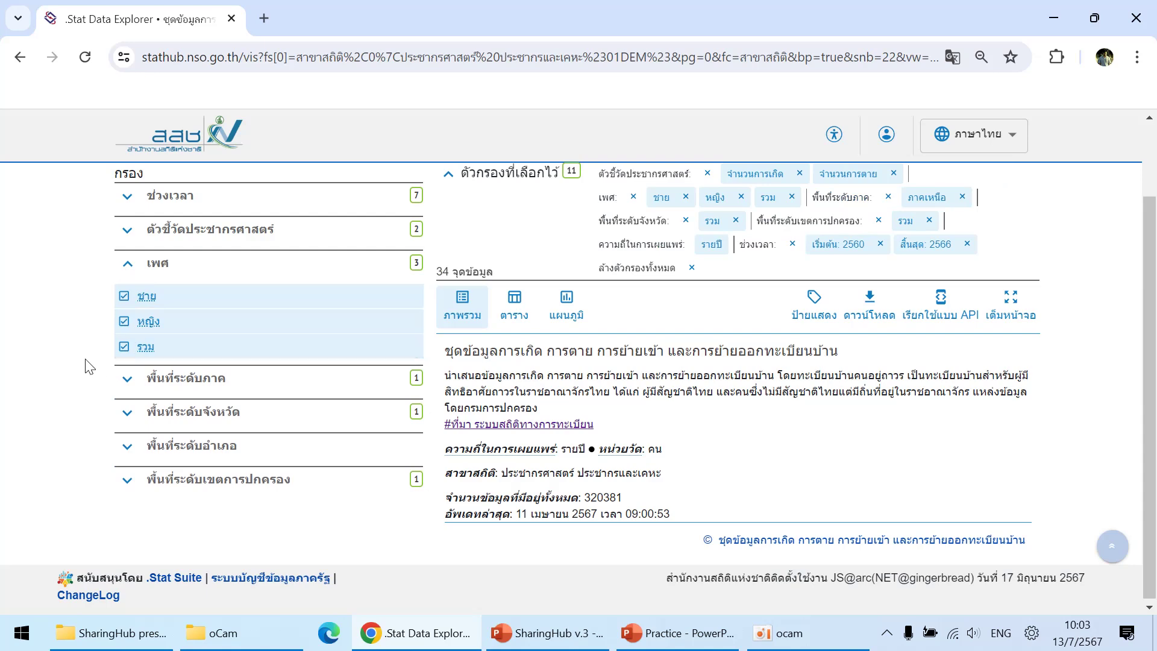
left_click(125, 347)
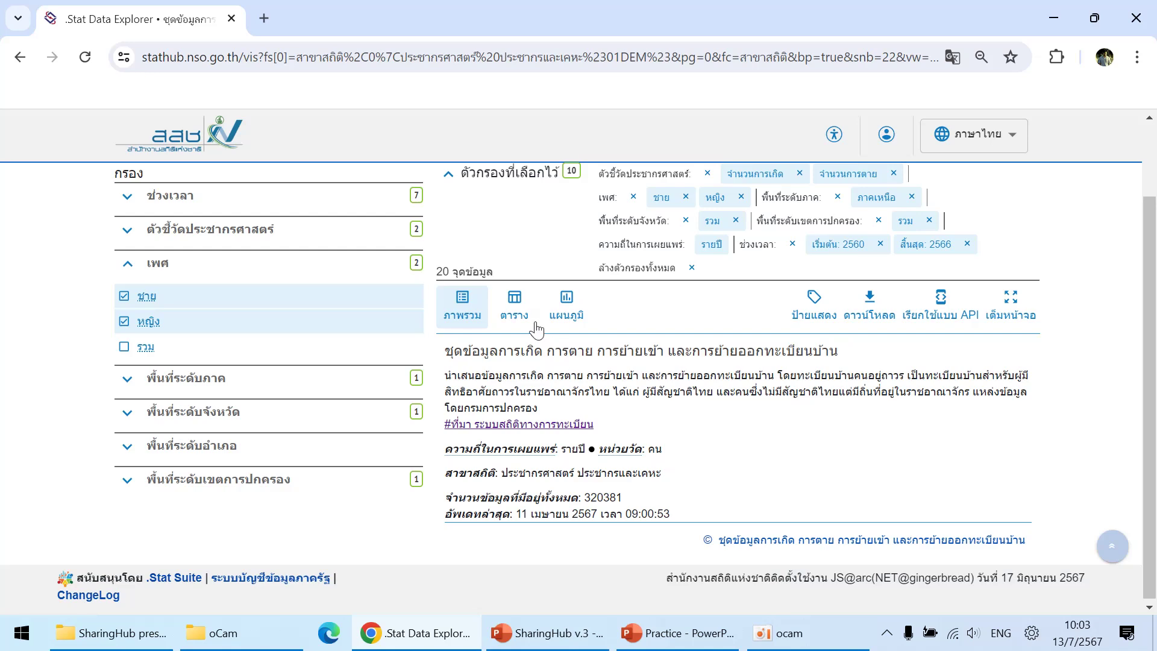
left_click(515, 310)
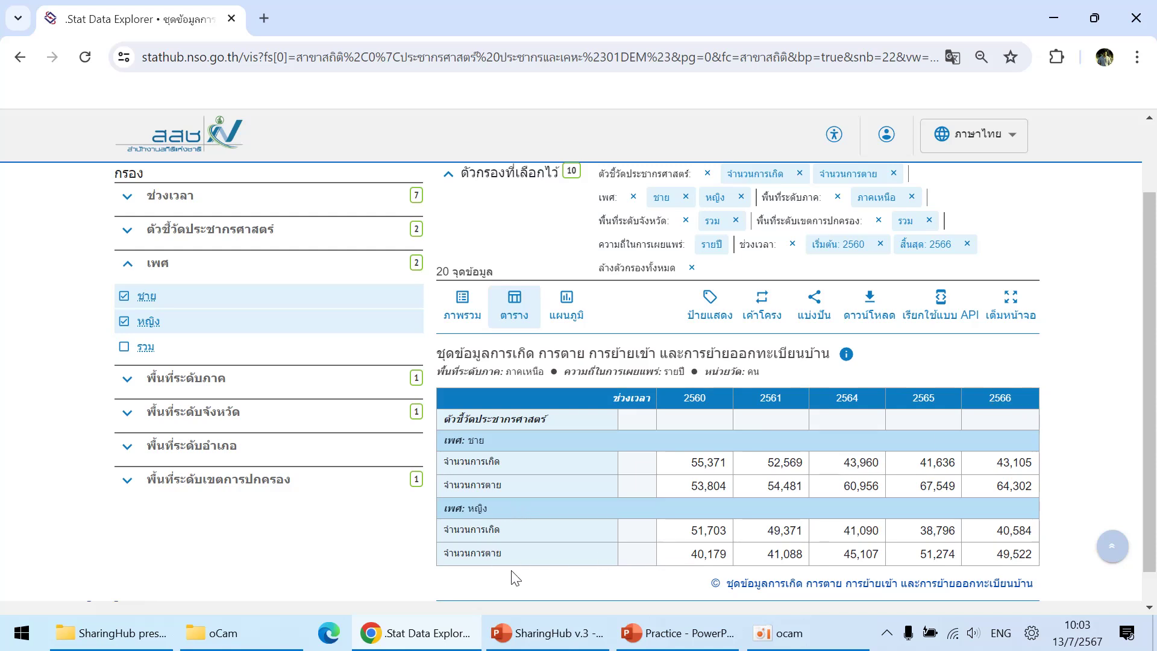
Step: Restore the เพศ filter to only รวม and display the data as a table again
left_click(473, 313)
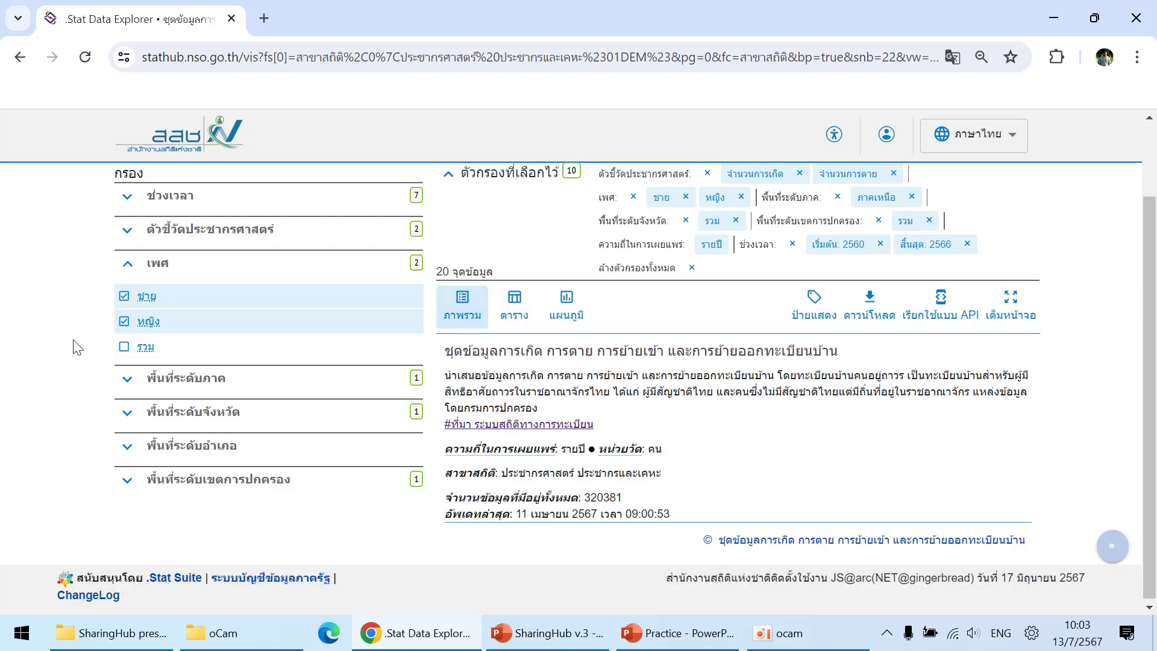
left_click(125, 324)
left_click(124, 296)
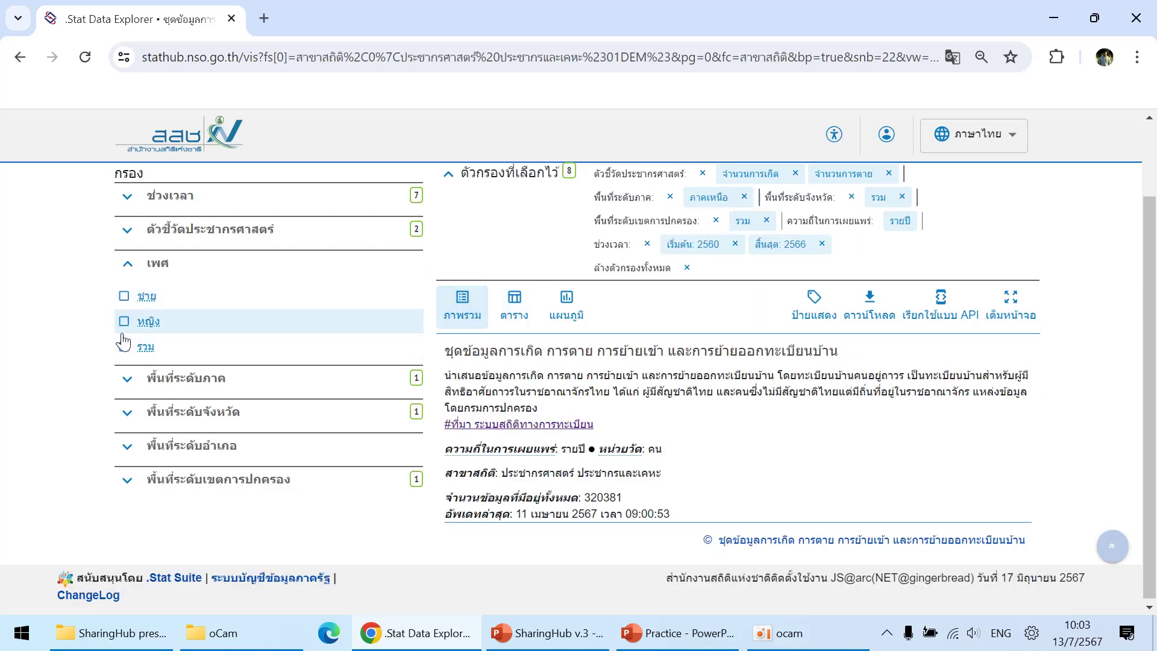
left_click(124, 347)
left_click(515, 313)
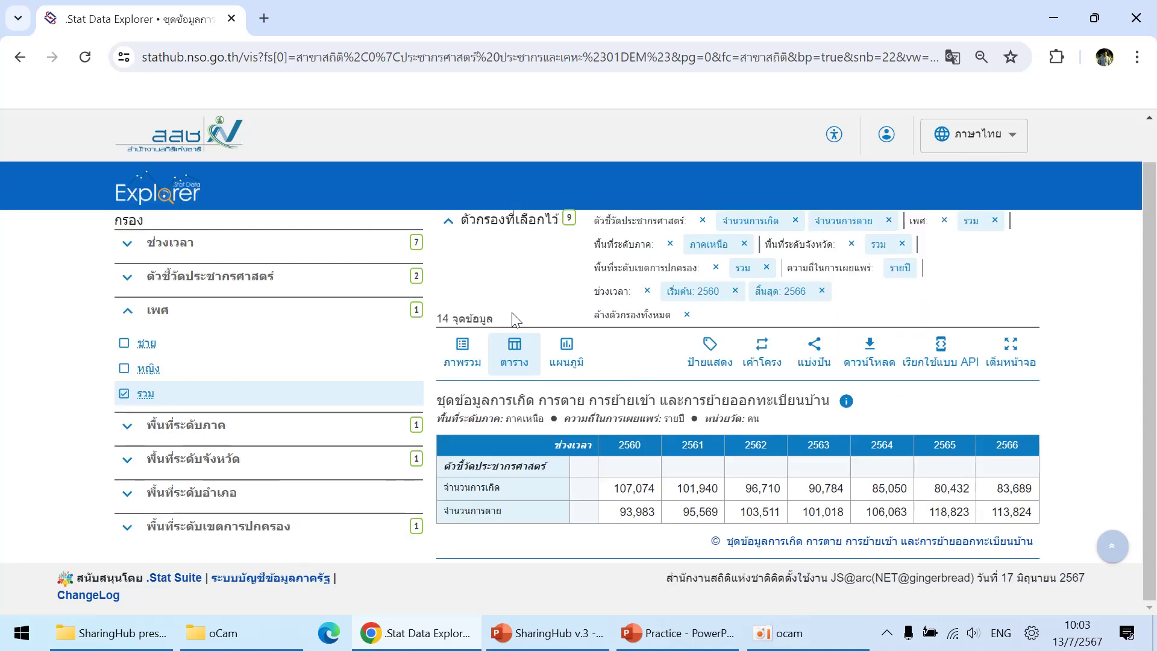
Step: Customize the table layout by moving ช่วงเวลา from the columns (คอลัมน์) to the rows (มิติ) and apply it
scroll(600, 546, "up", 1)
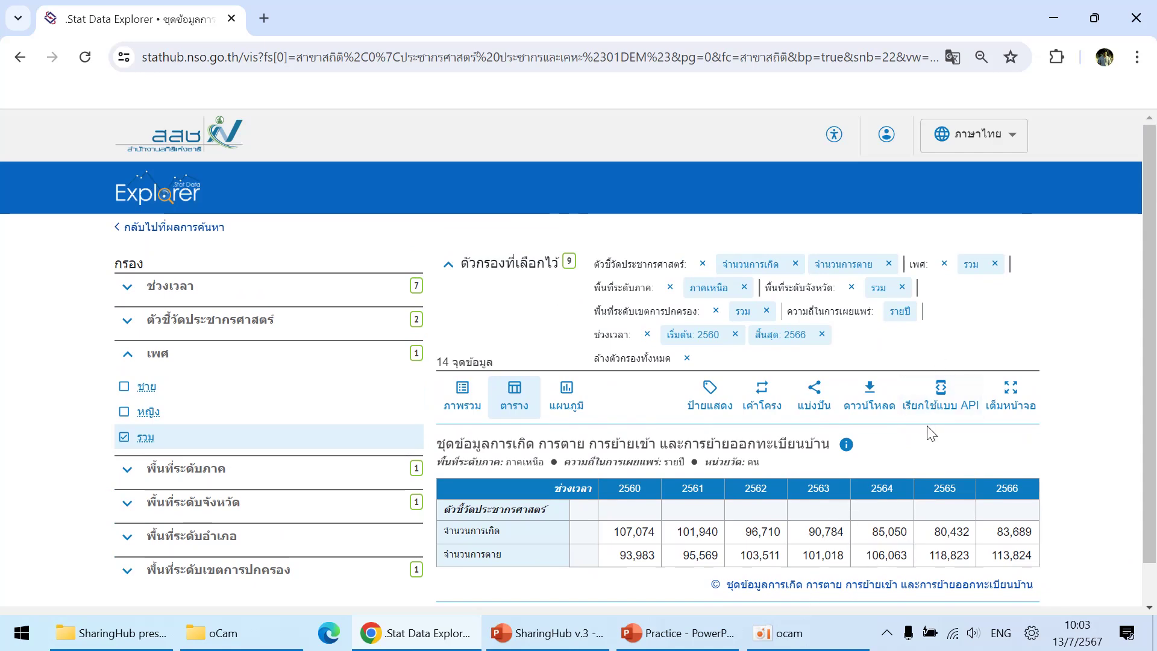
scroll(928, 429, "down", 1)
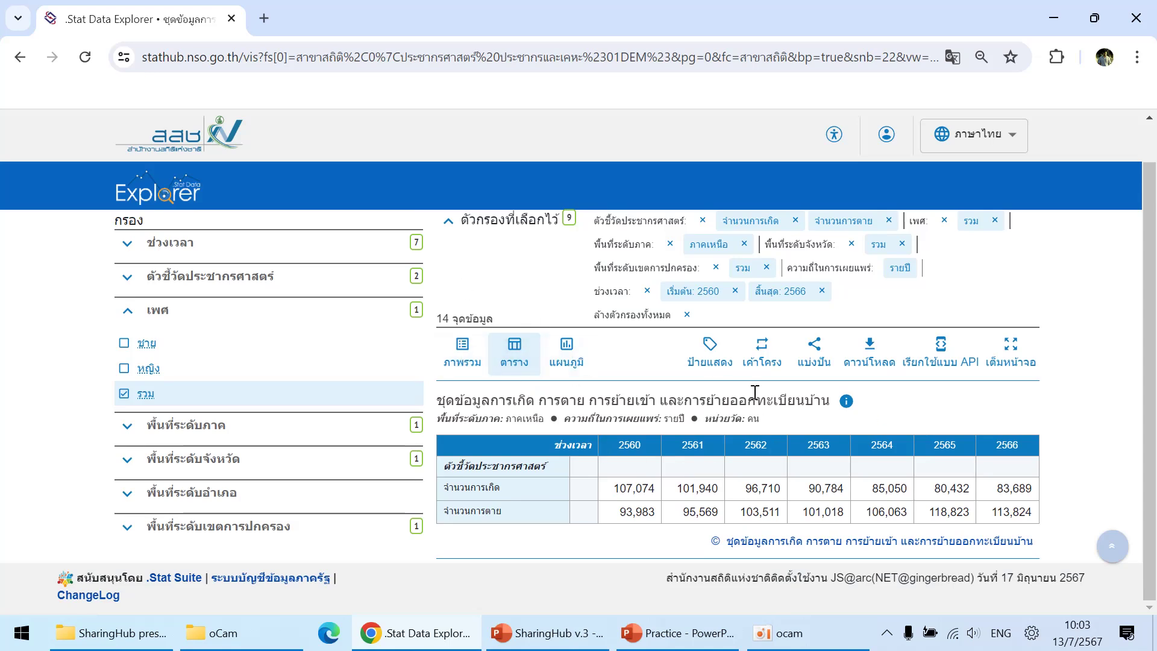
left_click(763, 356)
scroll(737, 374, "down", 2)
scroll(736, 374, "down", 2)
left_click_drag(821, 276, 574, 418)
scroll(651, 339, "down", 3)
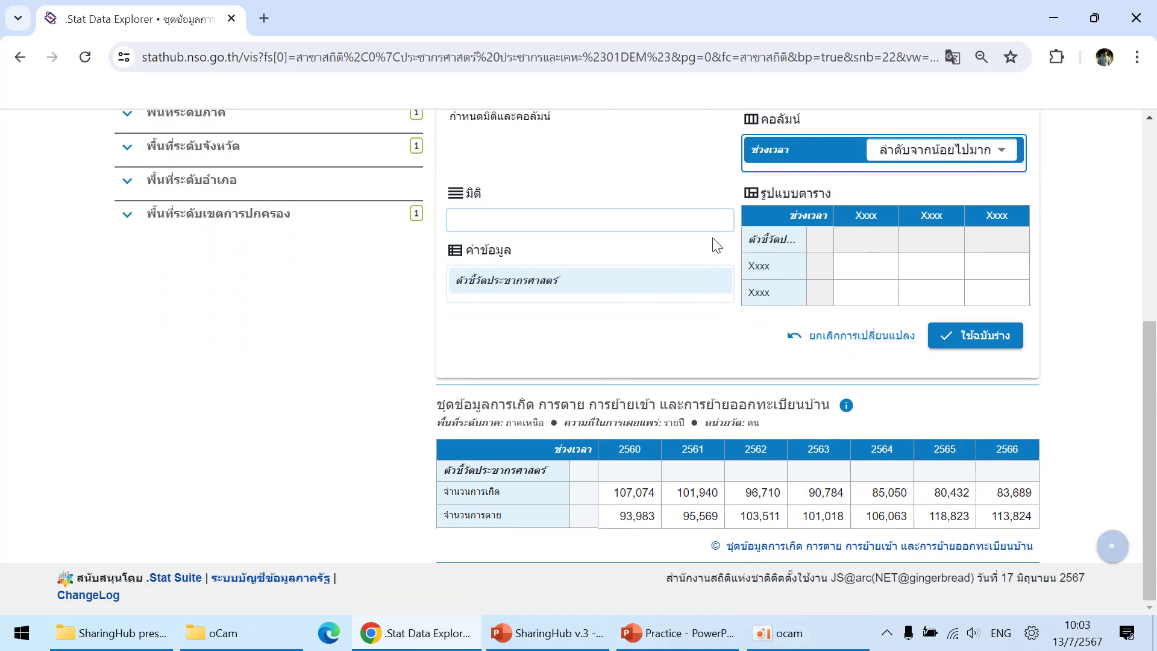
scroll(716, 244, "up", 2)
left_click_drag(811, 243, 518, 313)
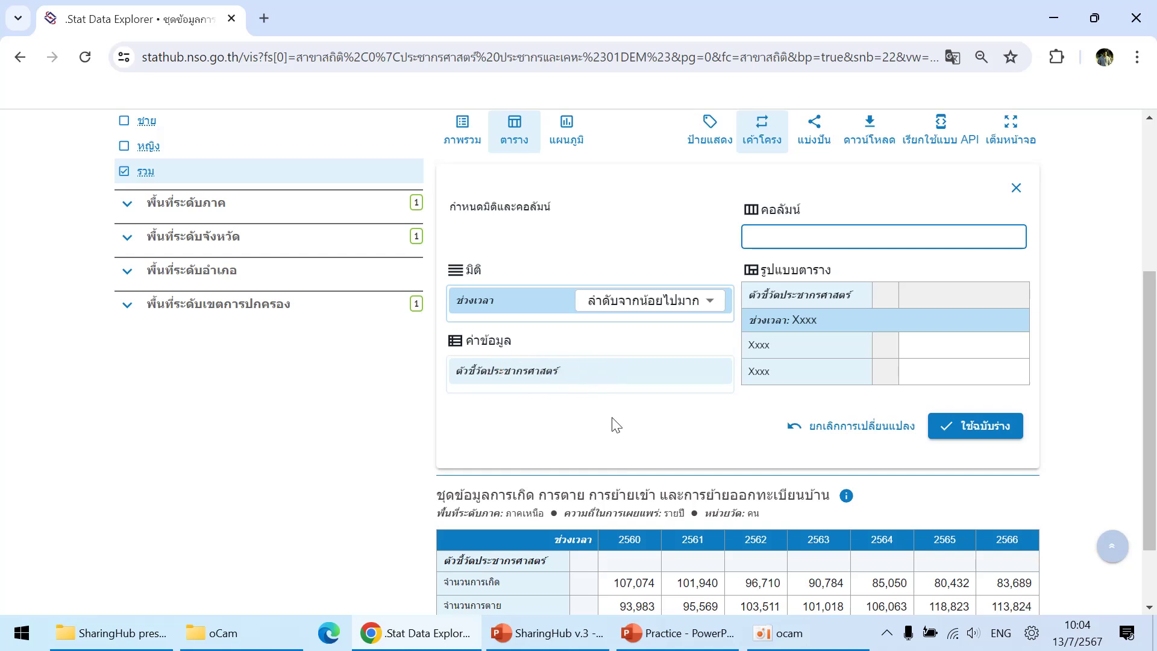
left_click(959, 428)
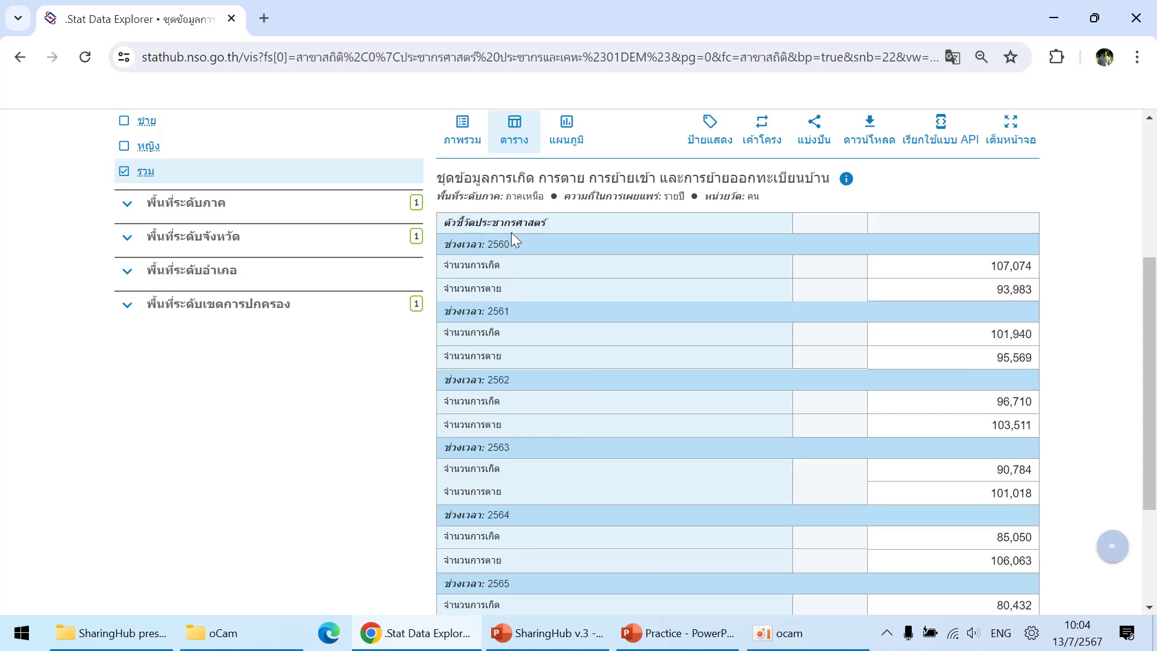
Step: Look through the rearranged table, then move ช่วงเวลา back to the columns (คอลัมน์) and apply the layout
scroll(512, 235, "down", 3)
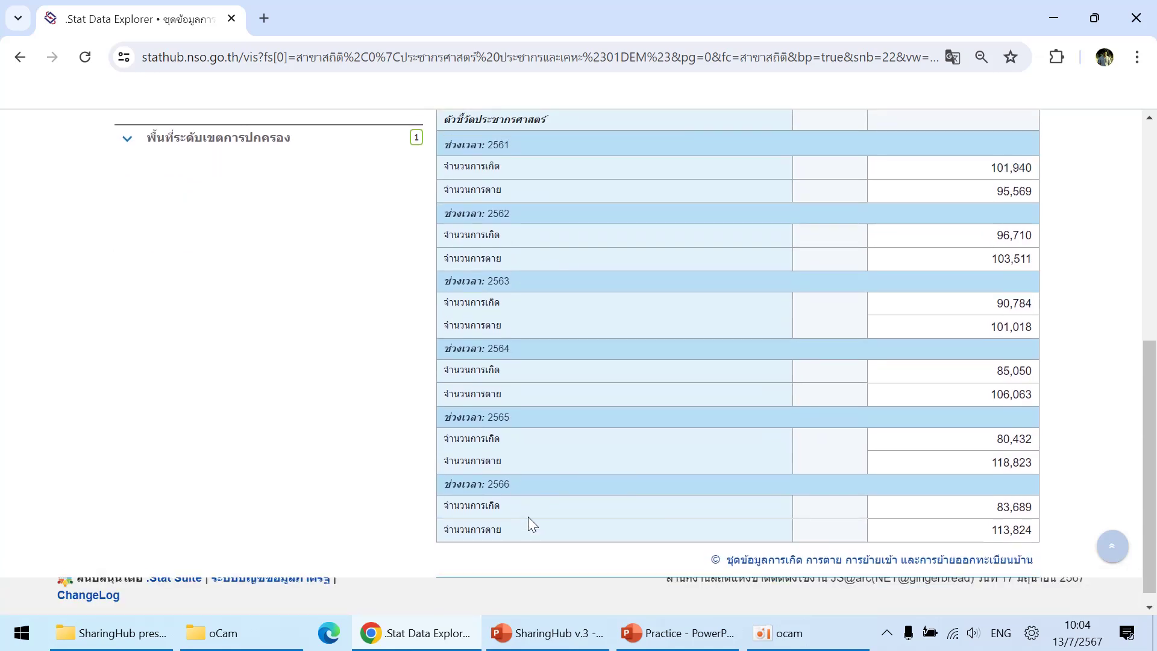
scroll(528, 516, "up", 4)
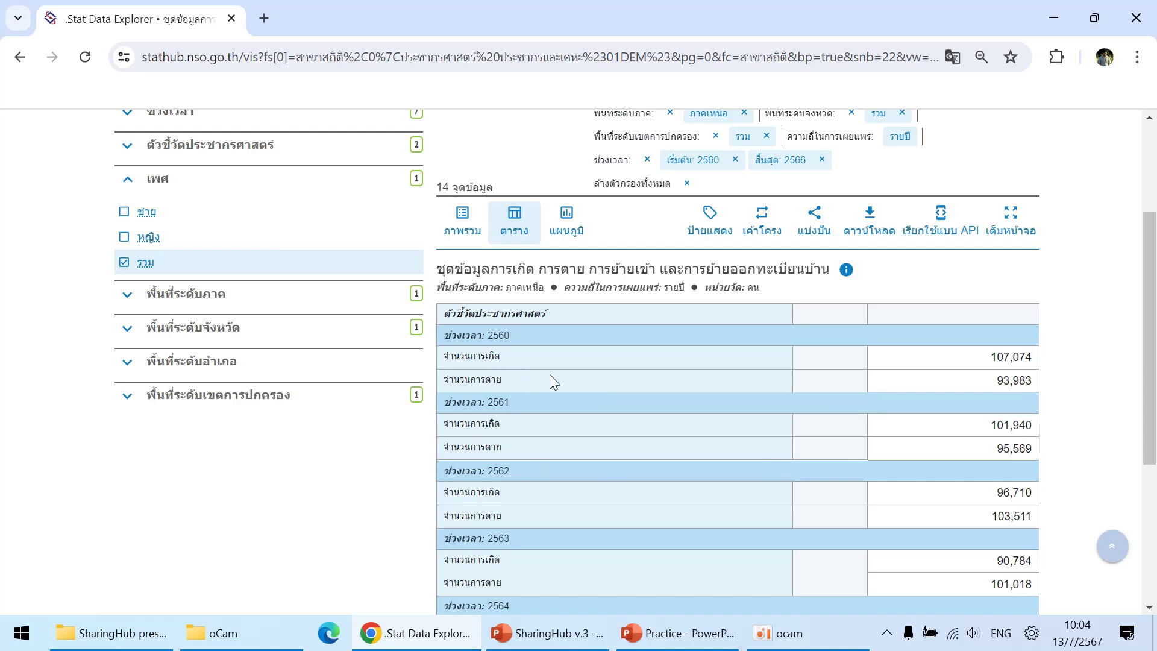
scroll(651, 467, "down", 5)
scroll(651, 463, "up", 8)
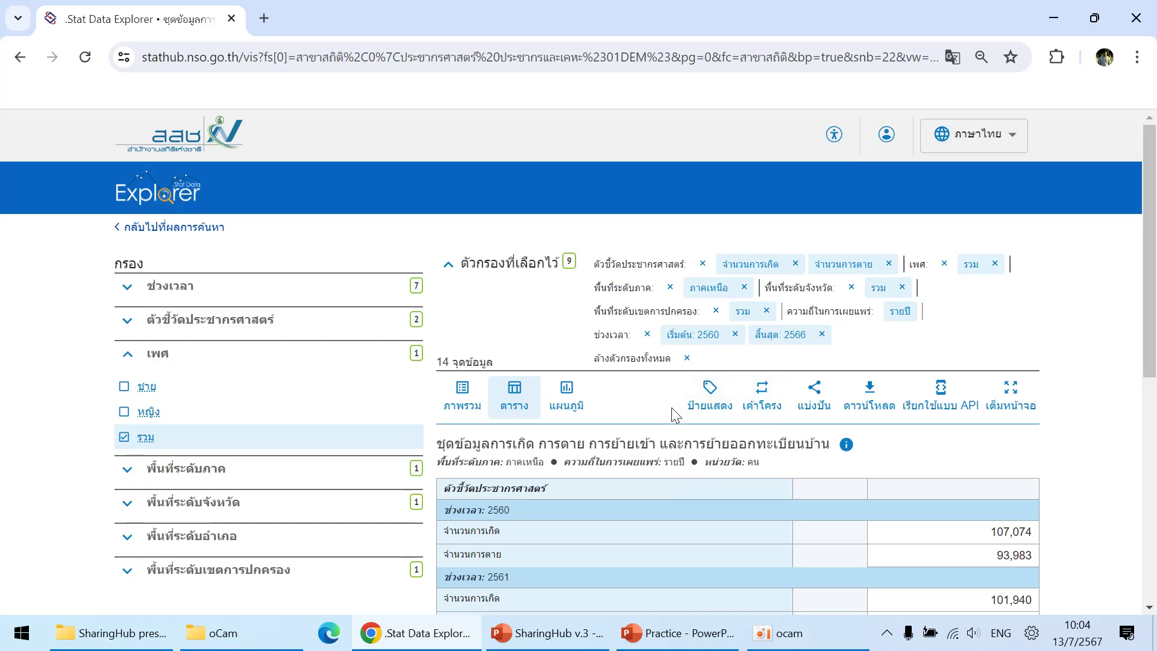
left_click(765, 405)
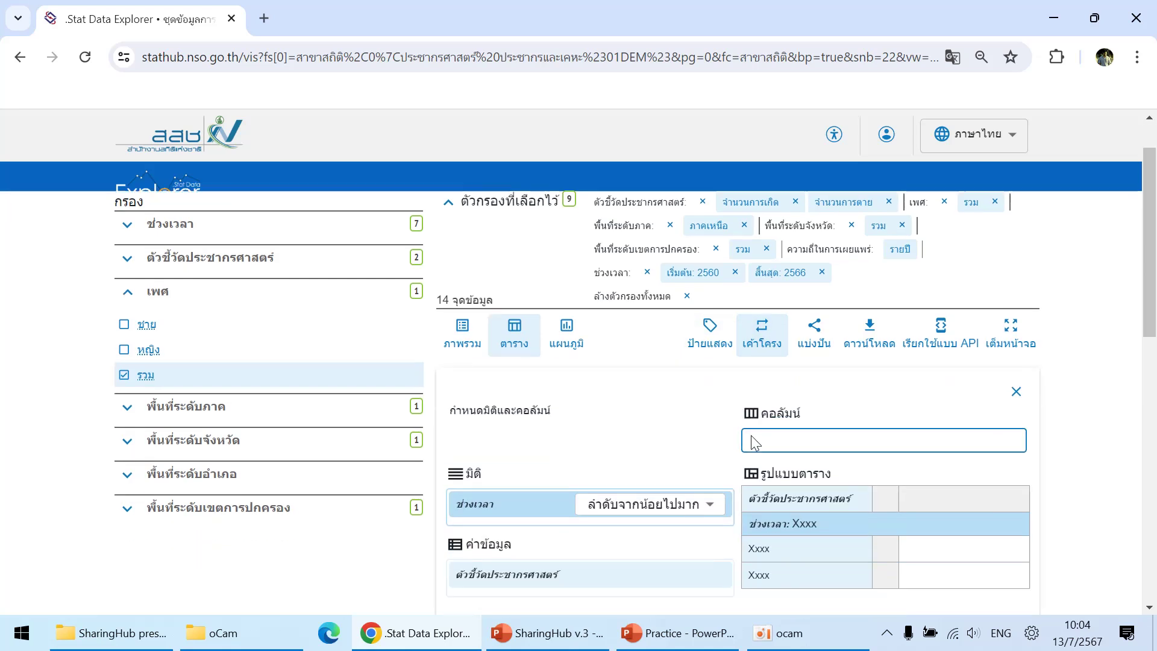
left_click_drag(520, 476, 835, 439)
scroll(1041, 464, "down", 7)
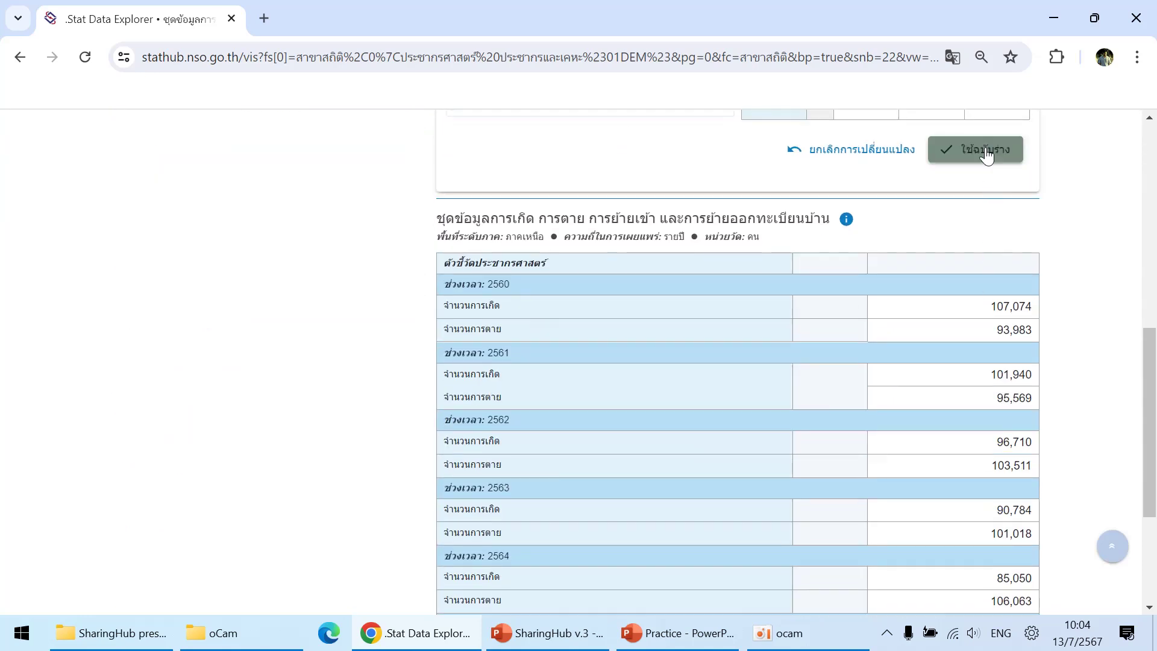
left_click(980, 148)
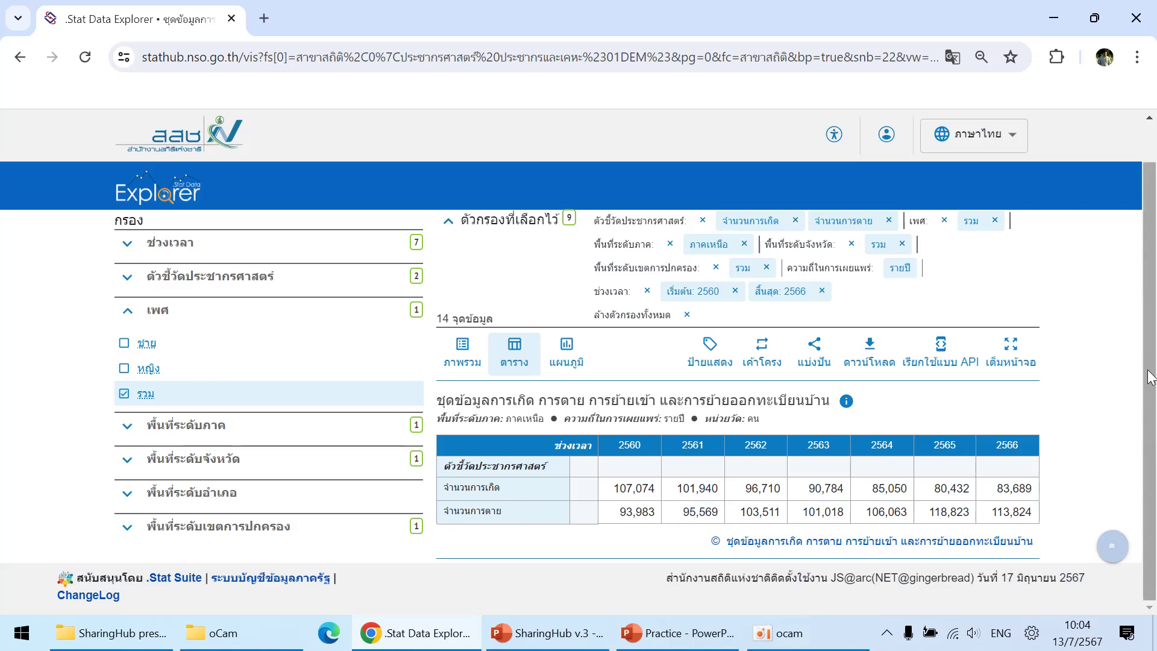
scroll(1105, 397, "up", 1)
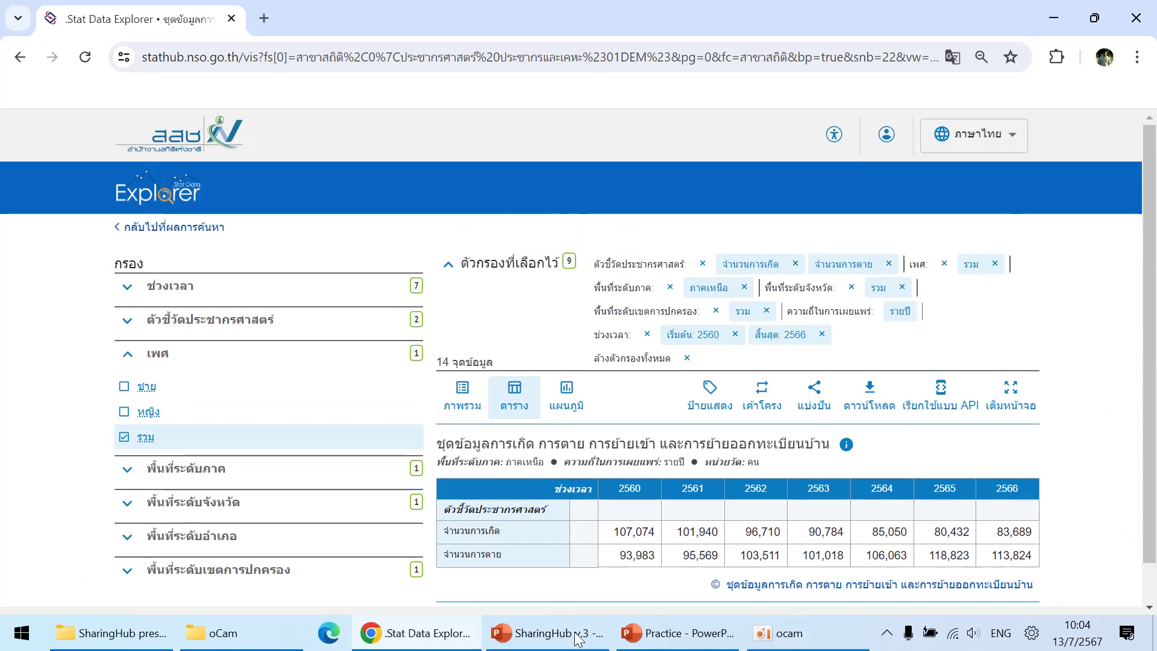
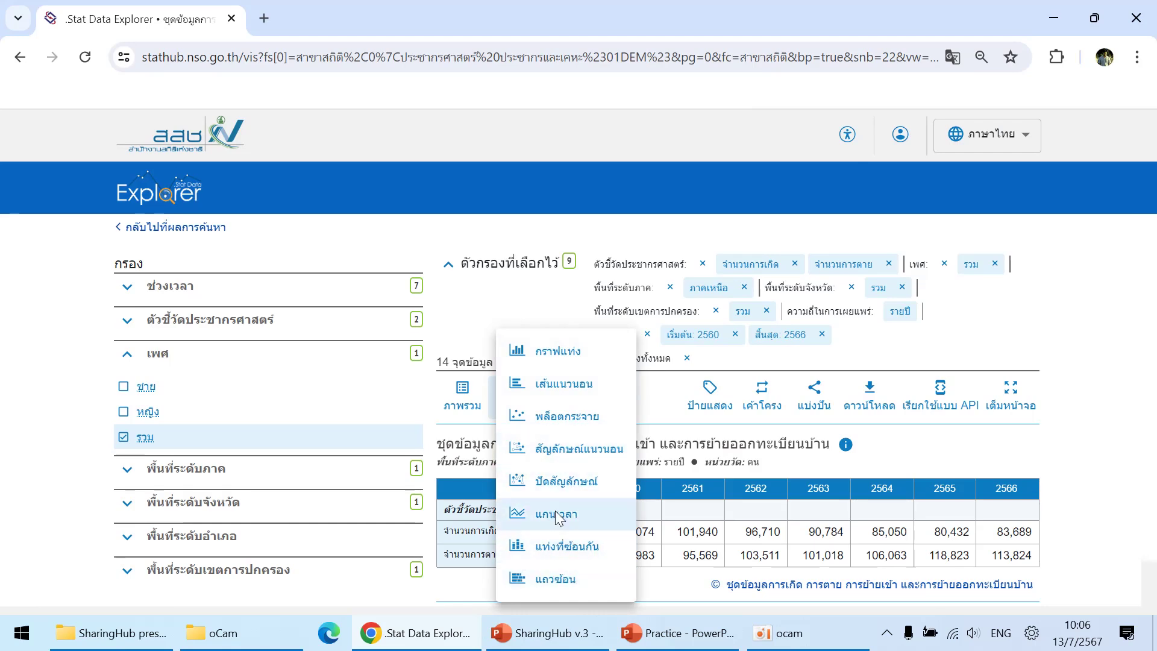
Step: Display the filtered data as a แกนเวลา (timeline) chart and collapse the เพศ filter
left_click(555, 517)
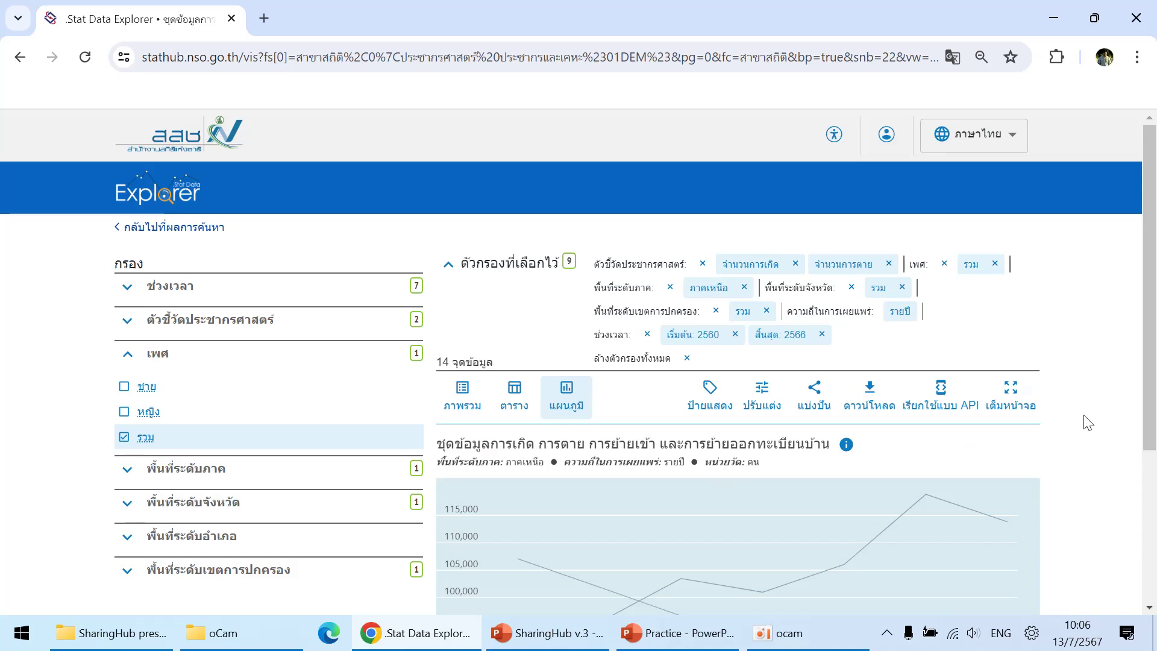
left_click(126, 355)
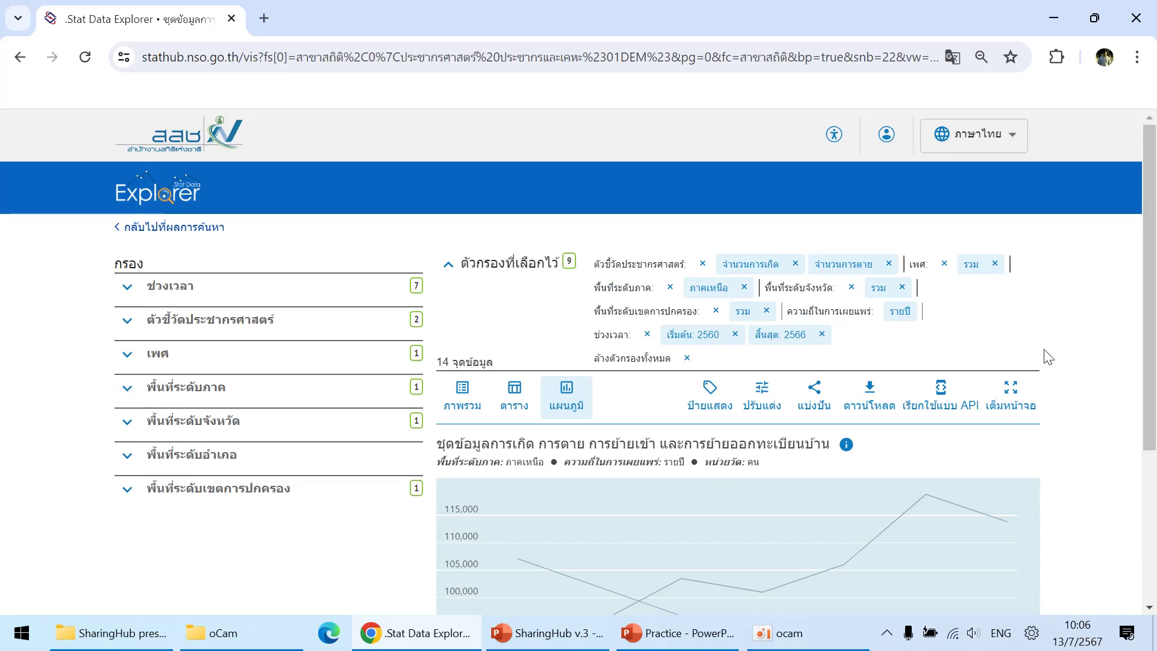
scroll(1048, 357, "down", 4)
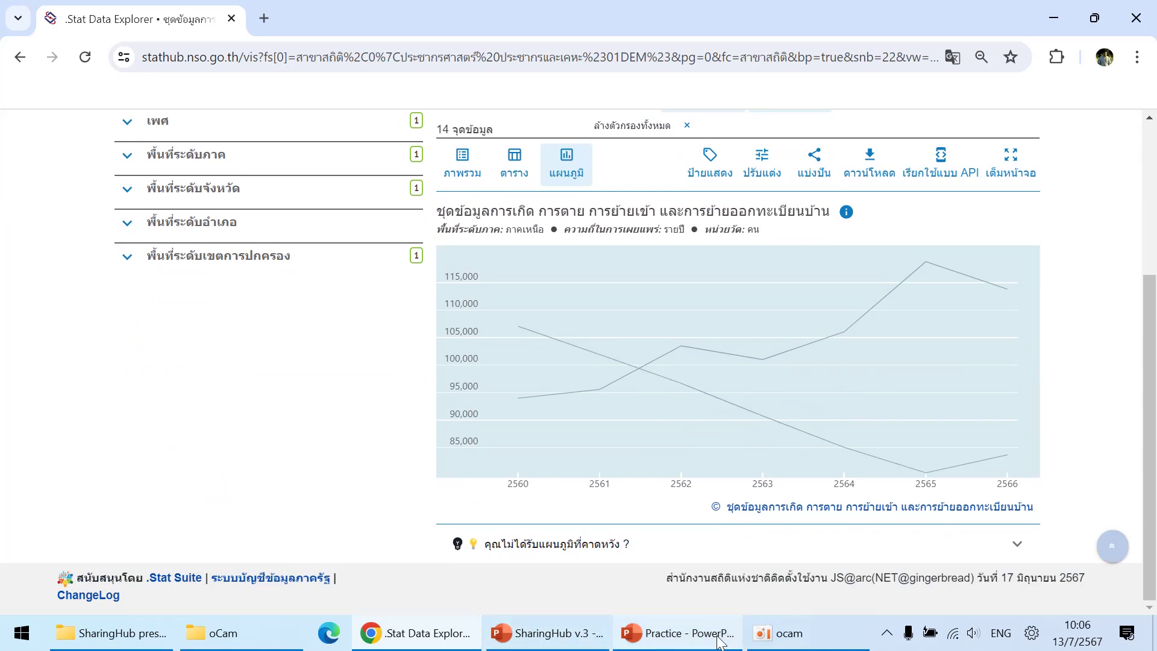
Step: Switch to PowerPoint to consult the Example 2 conditions for line colours and Y axis, and return to the chart
left_click(560, 640)
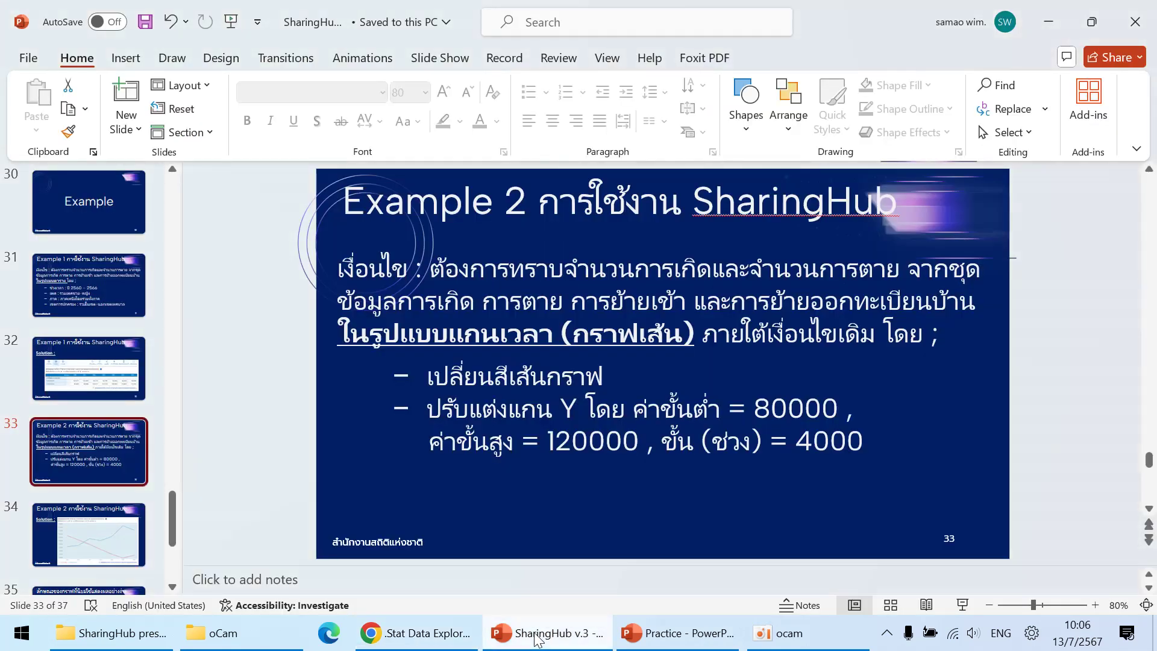
left_click(564, 646)
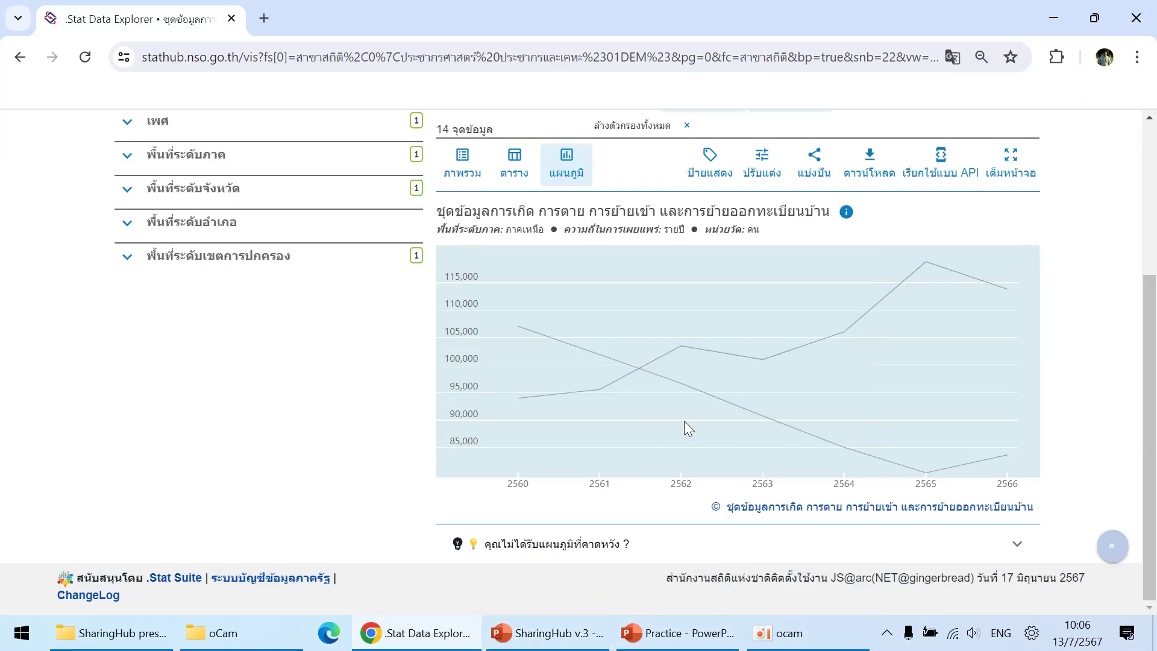
Step: Open the chart's customization settings (ปรับแต่ง) and highlight both the จำนวนการเกิด and จำนวนการตาย lines in colour
scroll(684, 427, "up", 2)
left_click(764, 260)
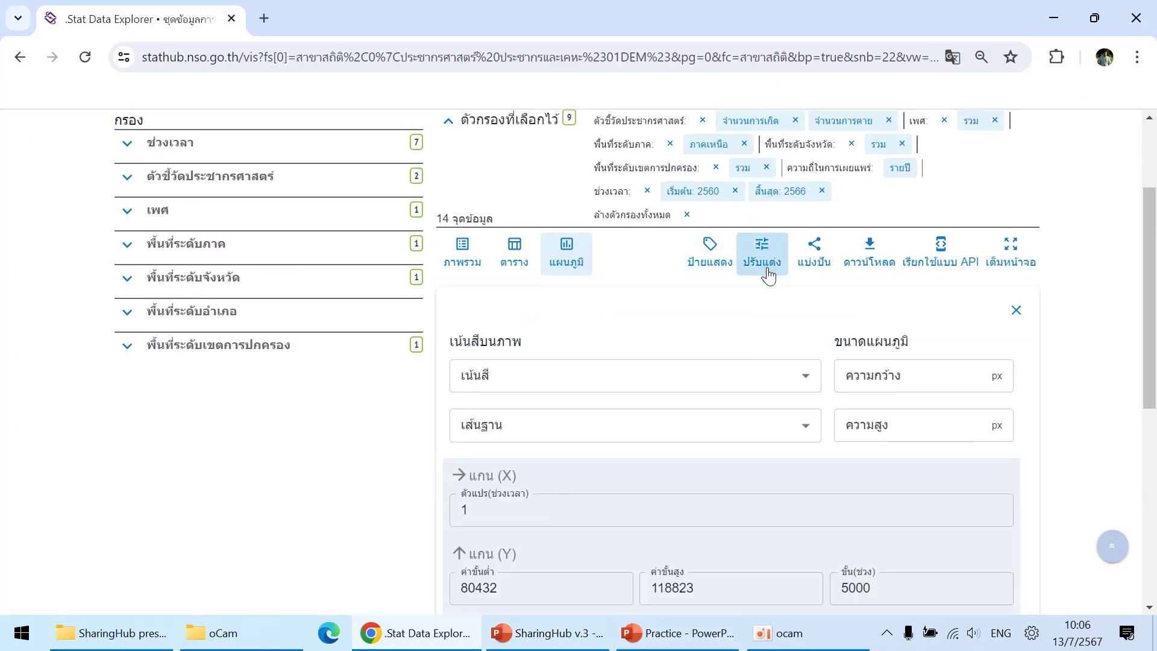
scroll(770, 279, "down", 3)
left_click(641, 202)
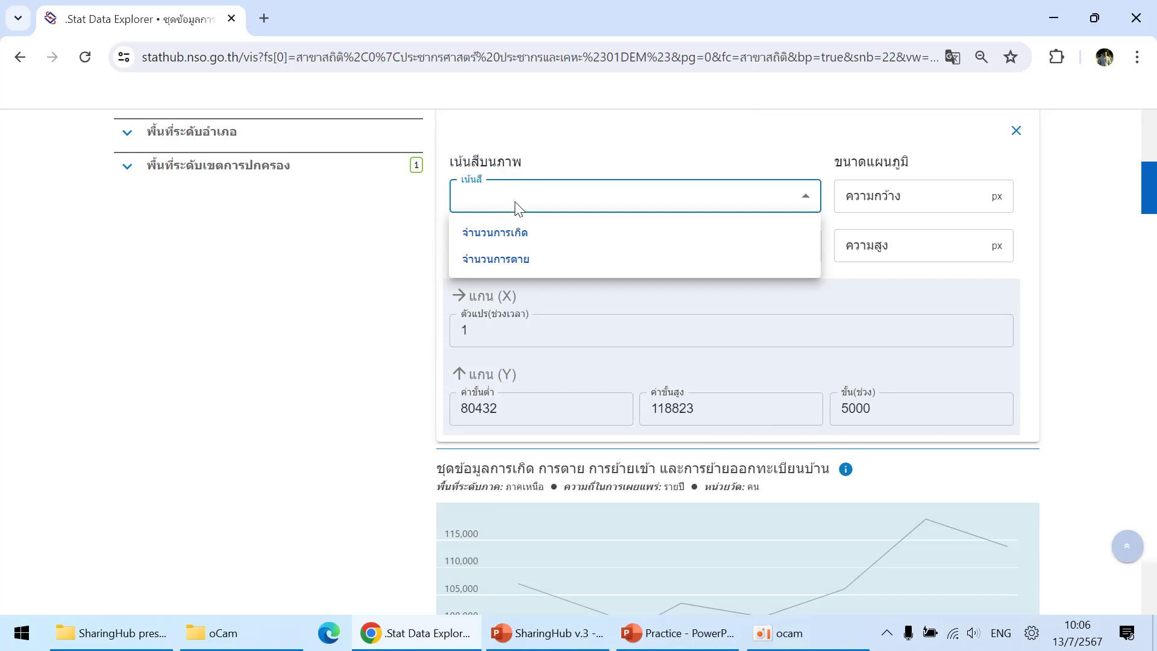
left_click(515, 239)
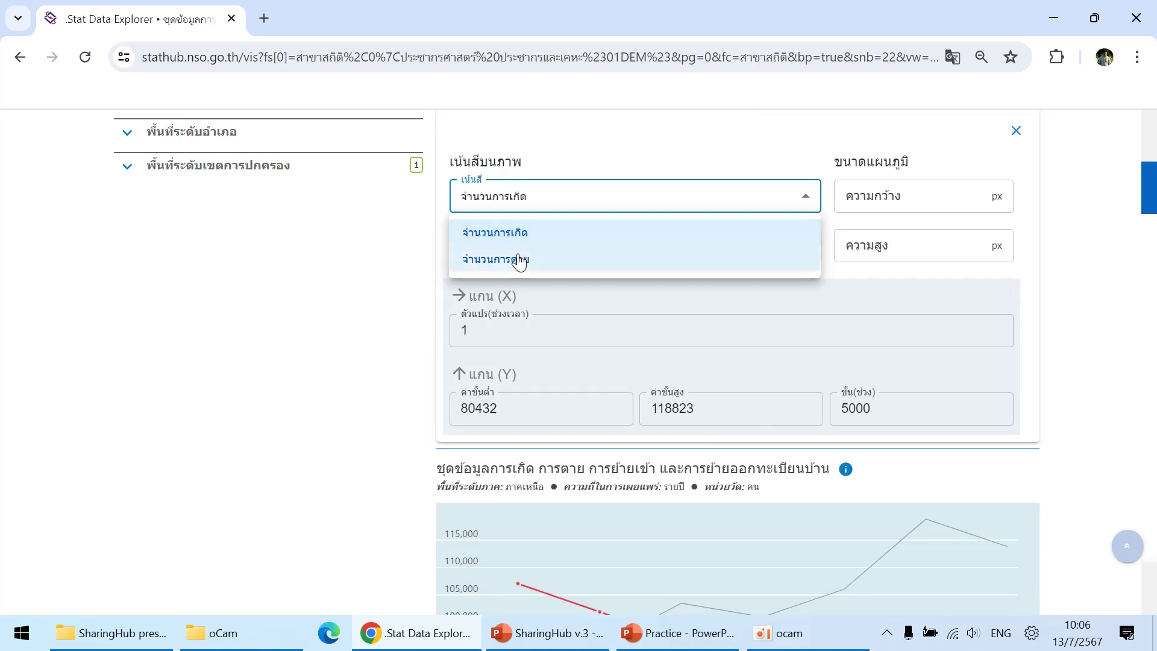
left_click(519, 261)
left_click(316, 415)
scroll(313, 415, "down", 3)
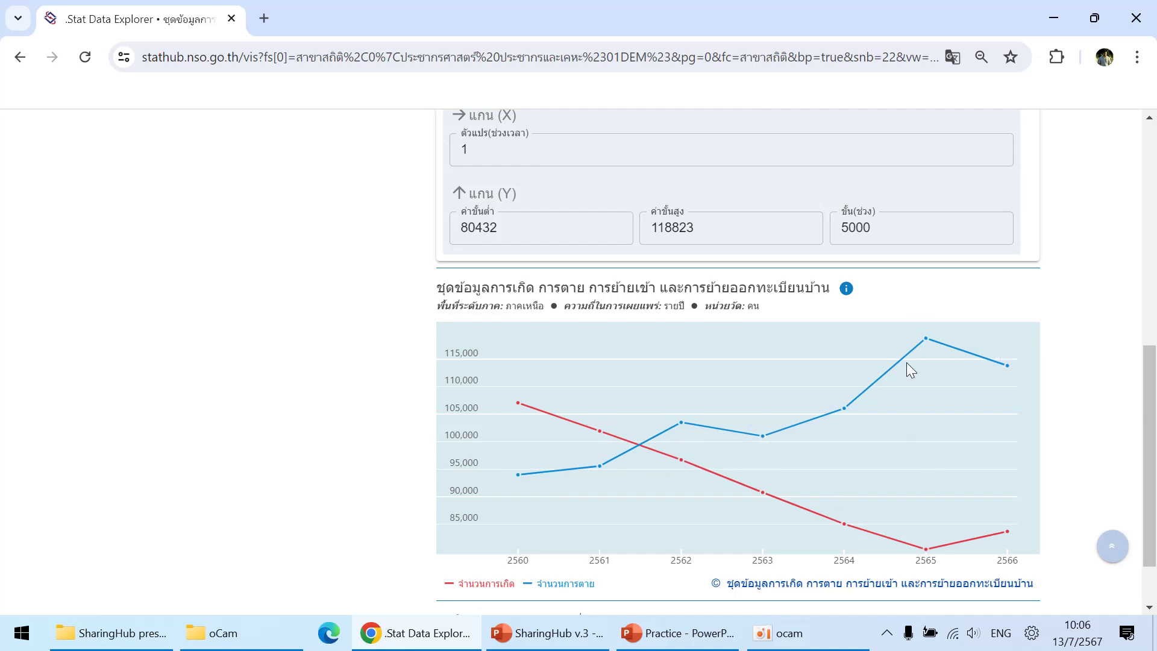
Step: Inspect the yearly values on both chart lines, then switch to PowerPoint to read the Example 2 Y-axis conditions and return
mouse_move(906, 357)
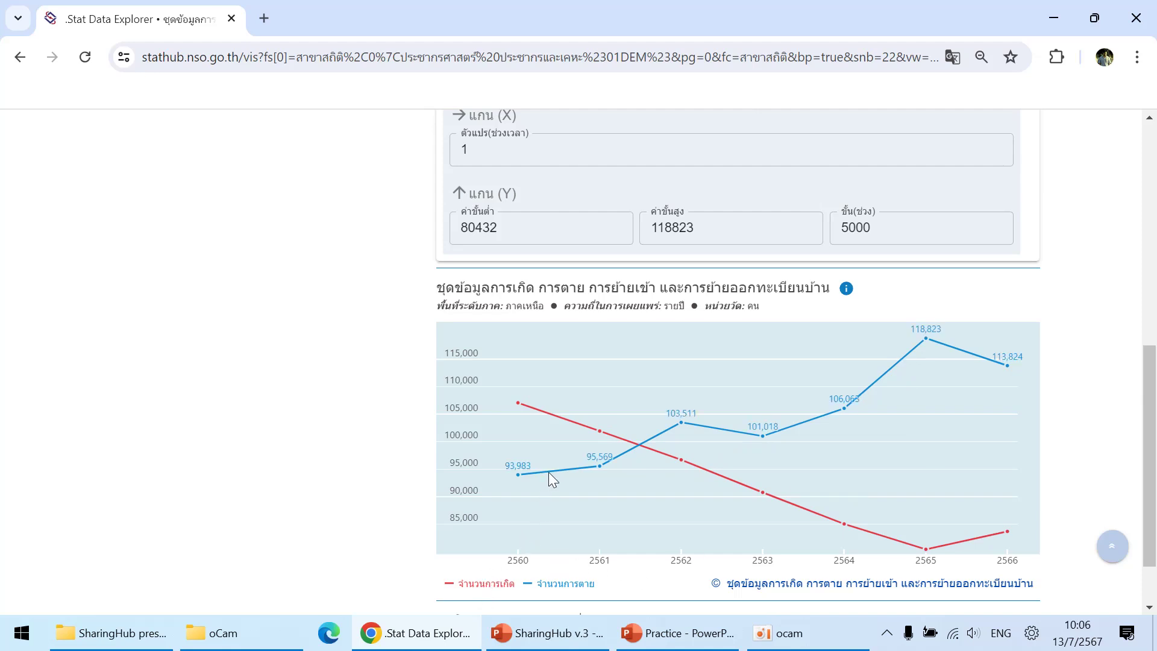
mouse_move(606, 433)
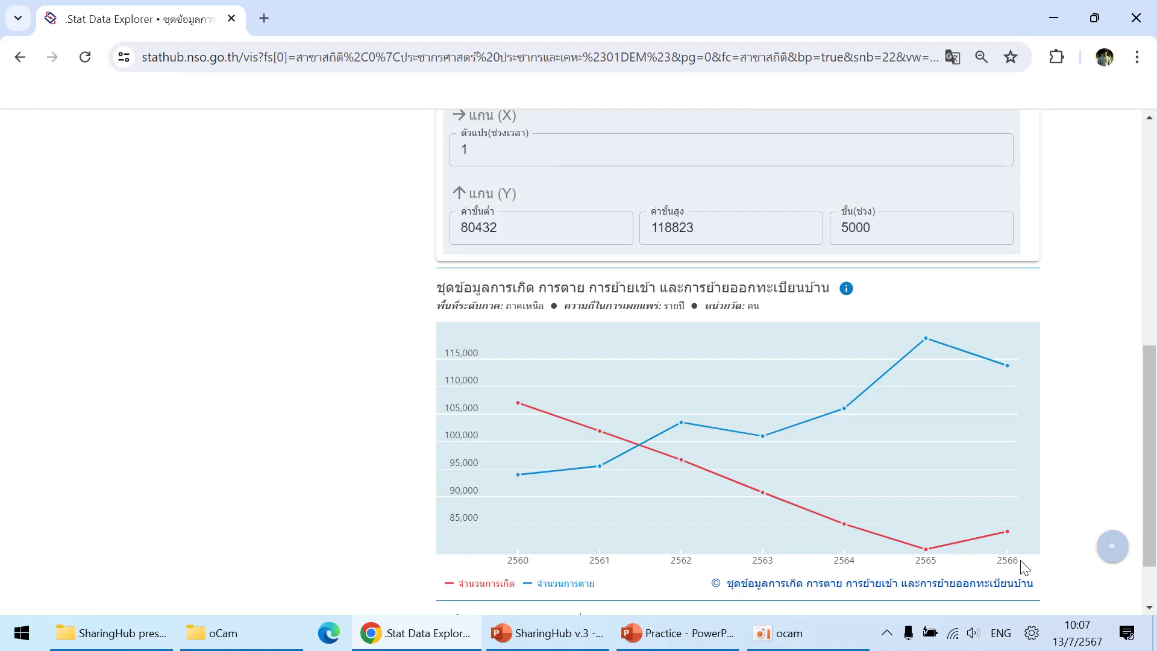
left_click(560, 640)
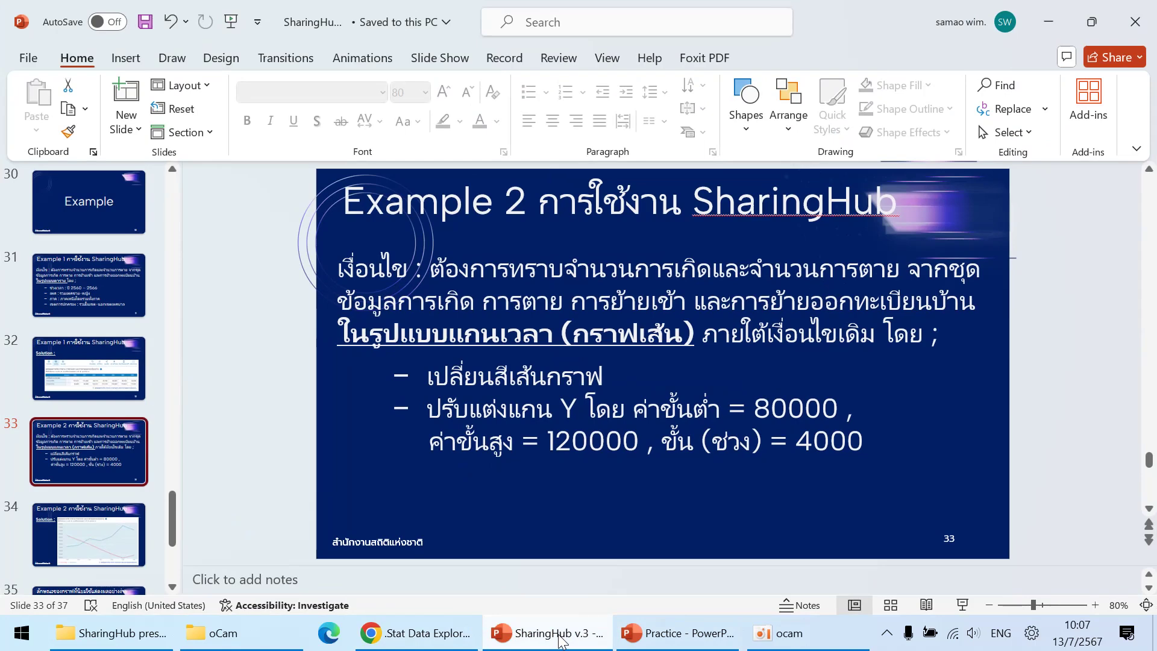
left_click(561, 640)
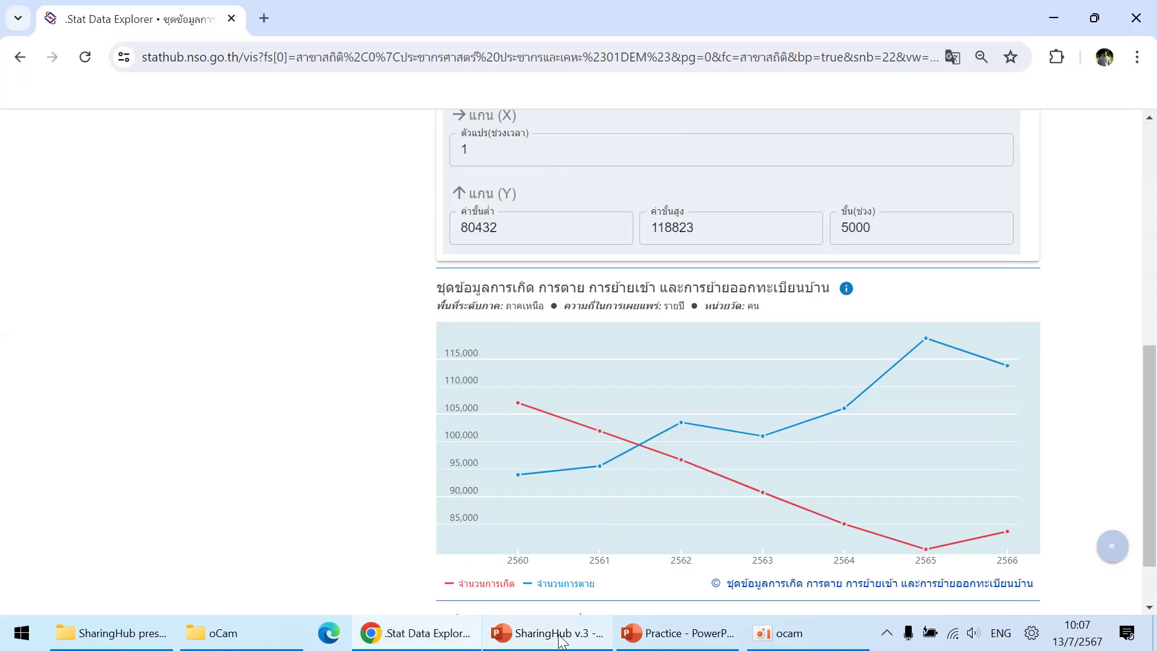
left_click(562, 645)
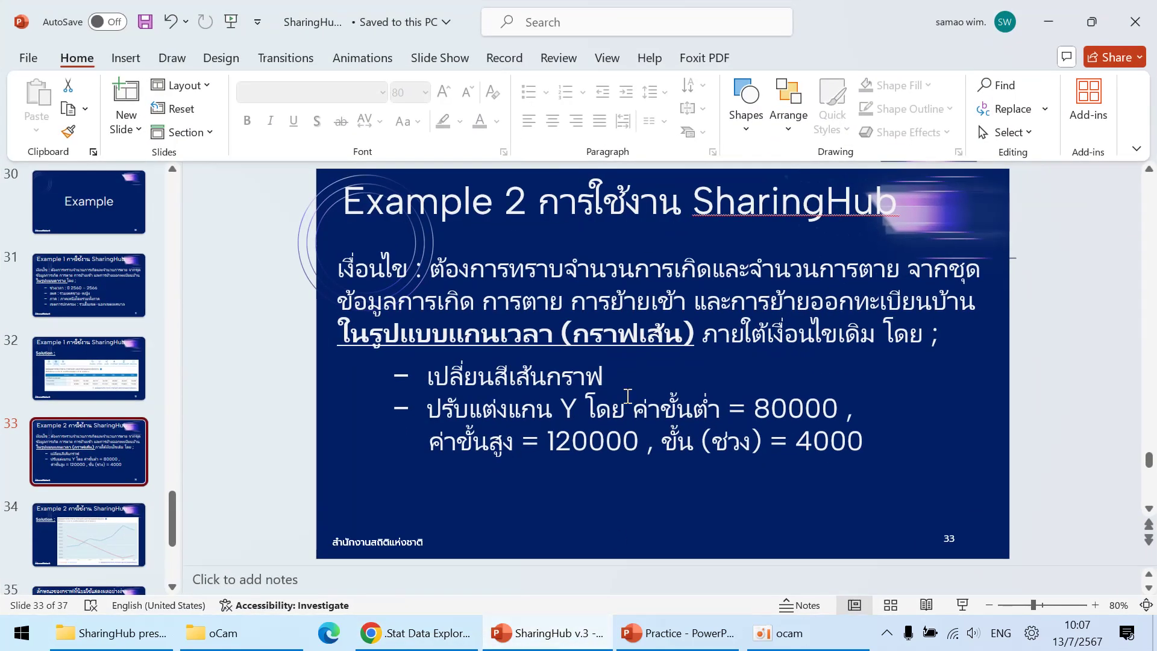
left_click(571, 648)
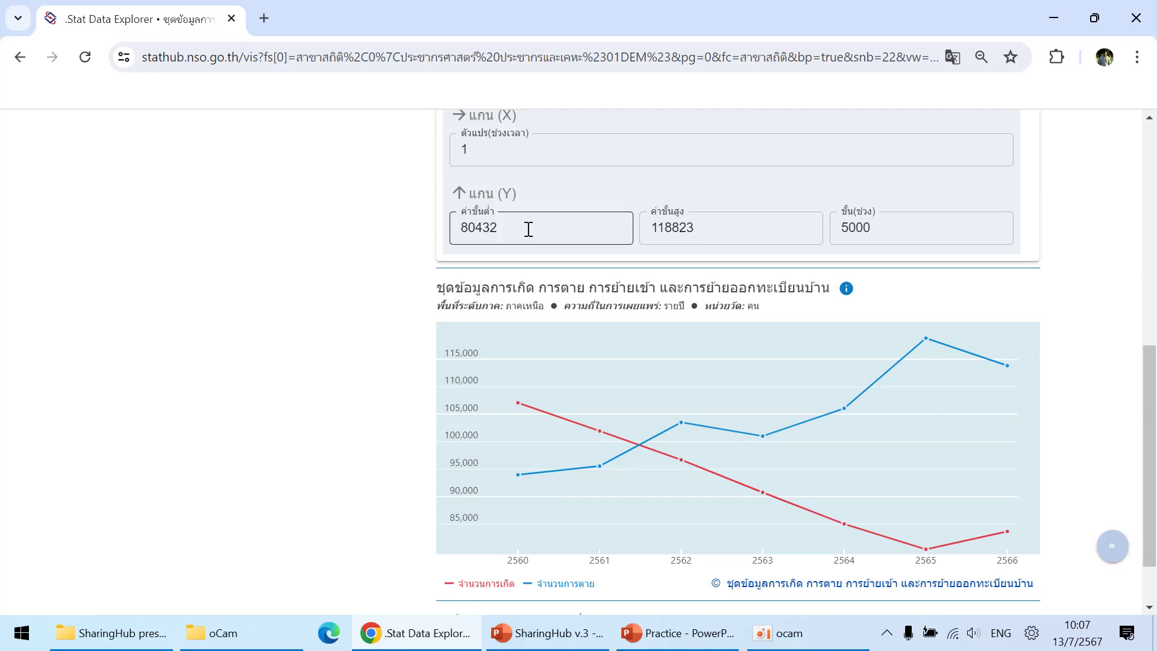
Step: Set the Y axis minimum (ค่าขั้นต่ำ) to 80000 and its maximum (ค่าขั้นสูง) to 120000
left_click_drag(529, 229, 408, 227)
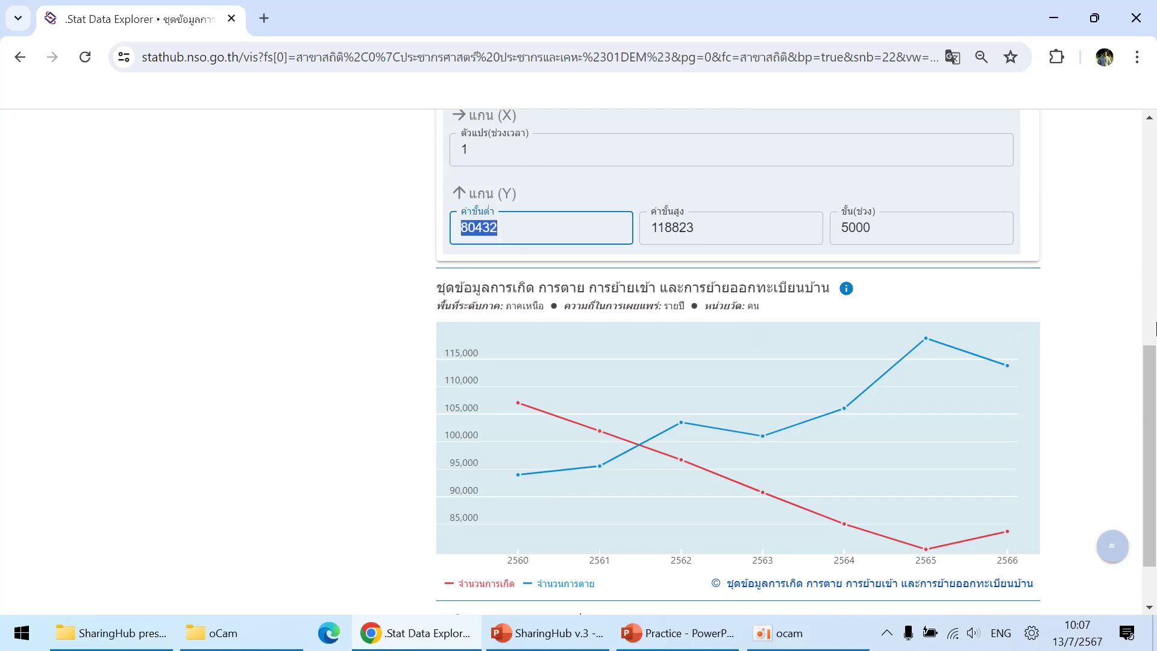
type("80000")
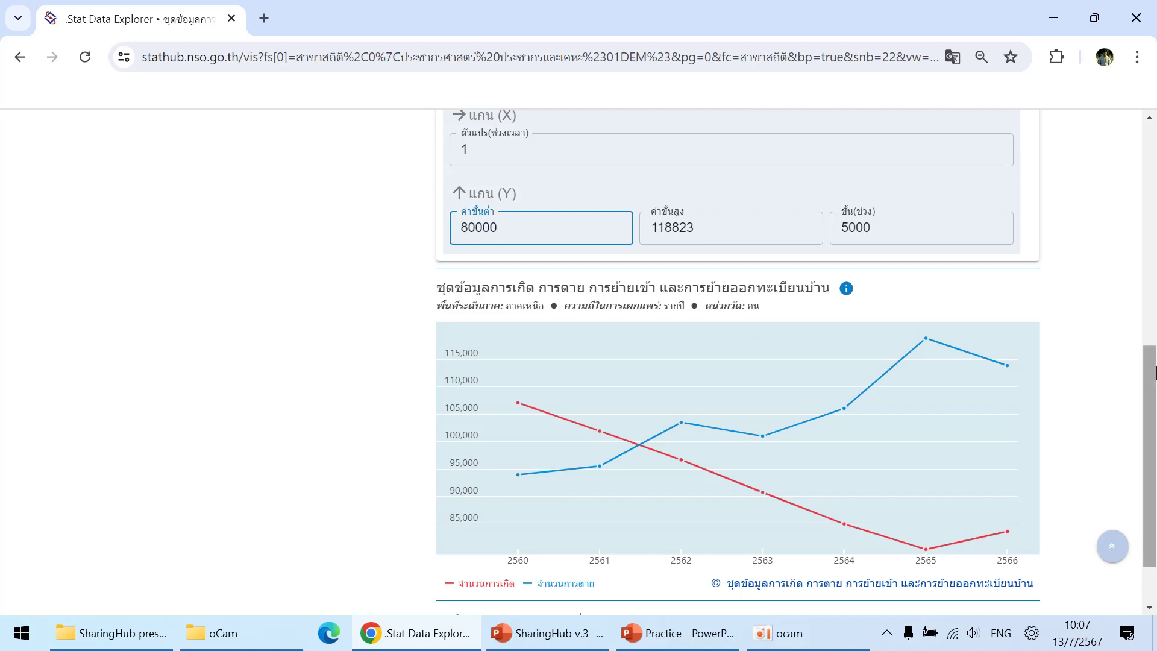
left_click(699, 227)
left_click_drag(705, 227, 614, 224)
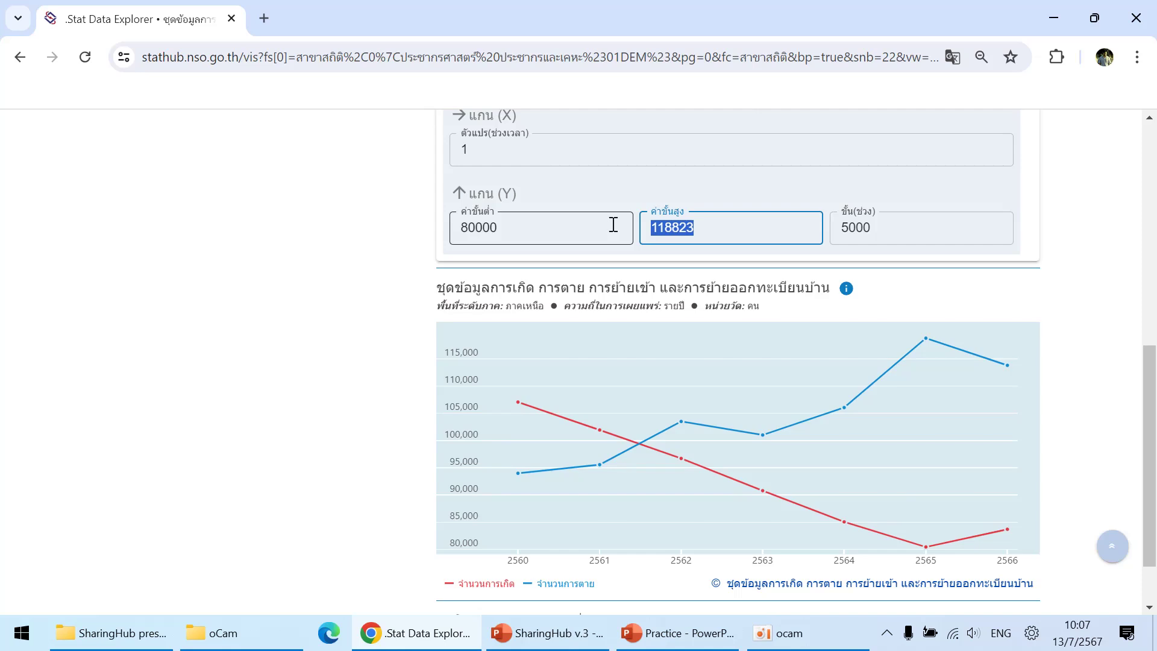
type("120000")
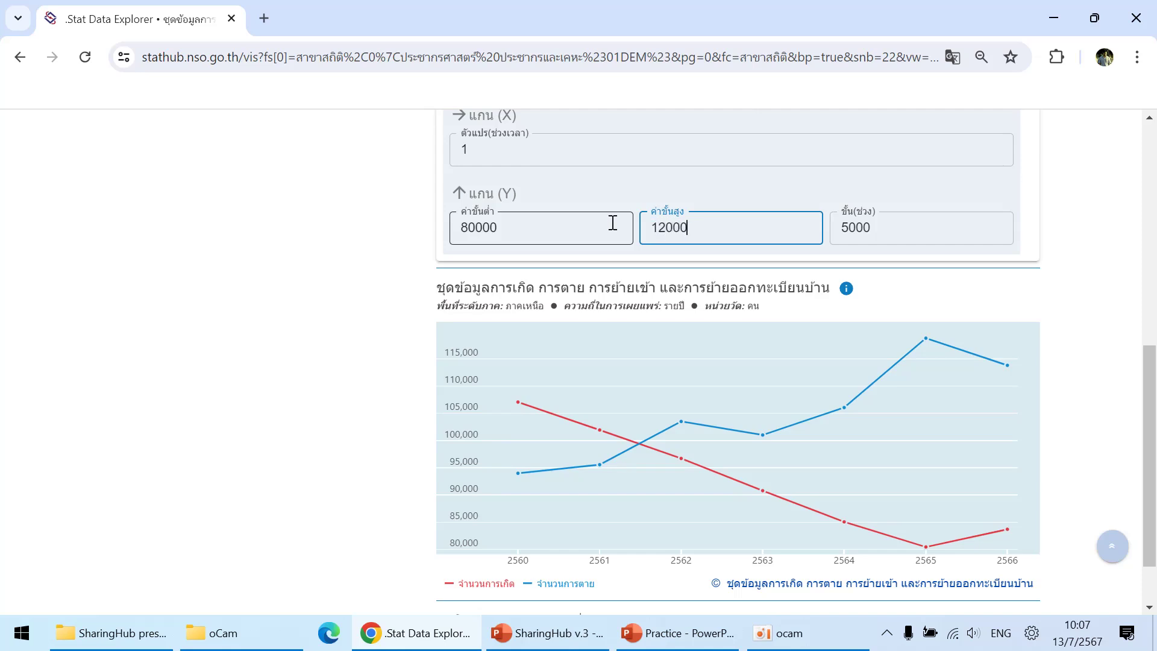
left_click(308, 443)
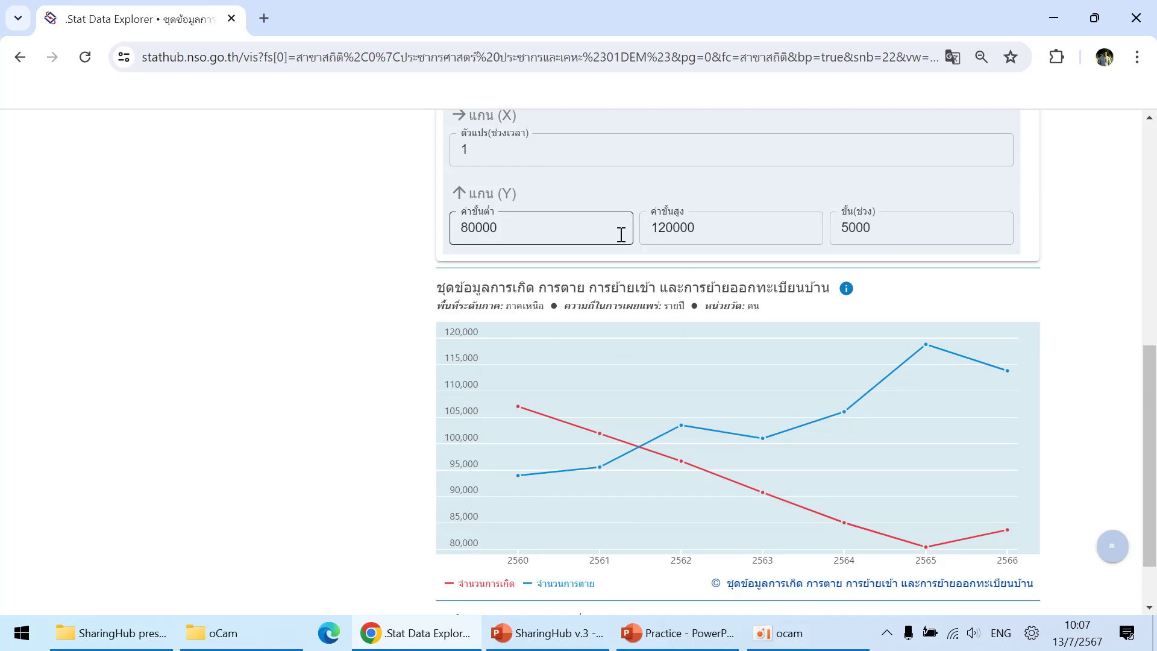
Step: Check the required interval on the PowerPoint slide and set the Y axis step (ขั้น(ช่วง)) to 4000
left_click(561, 644)
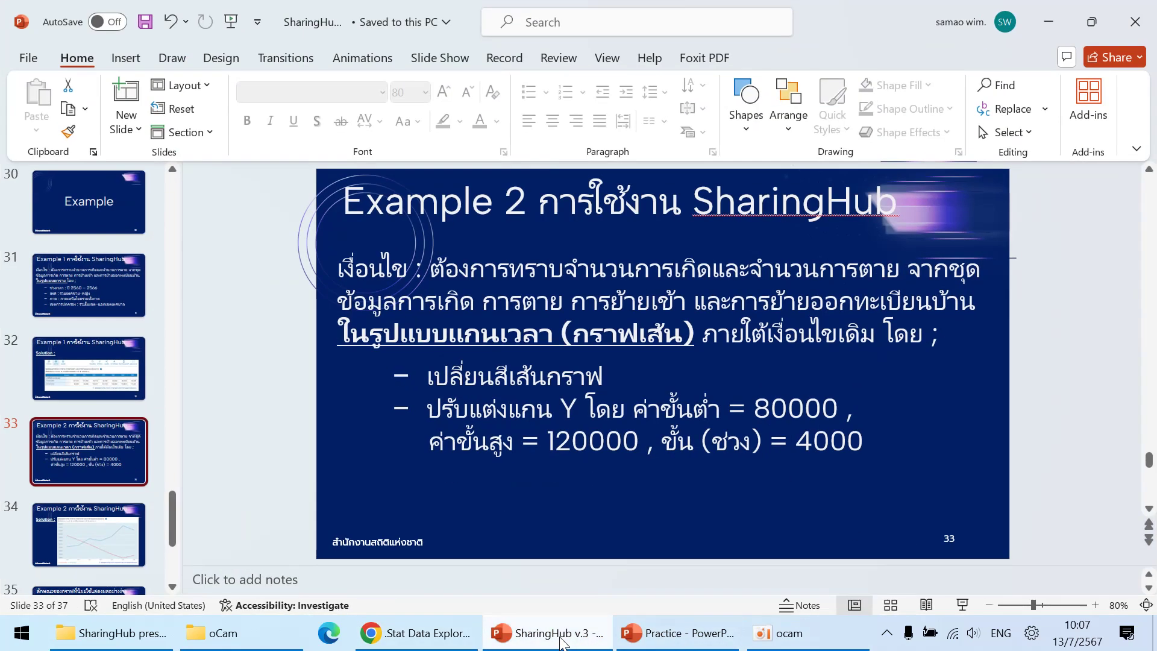
left_click(561, 644)
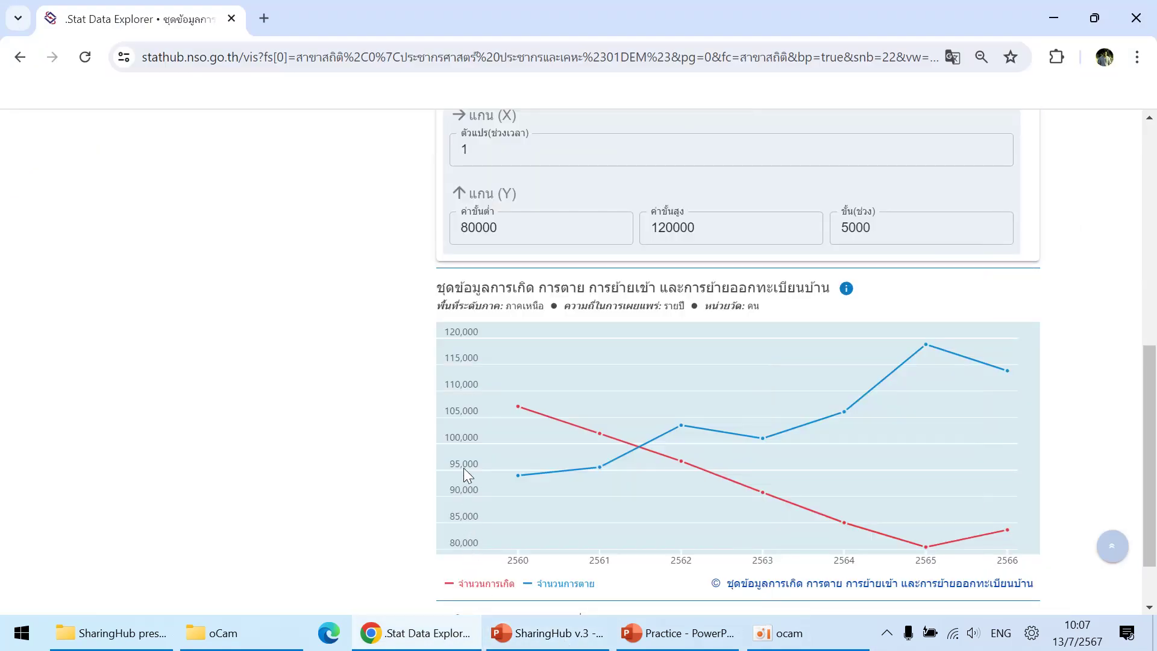
left_click(847, 224)
key("BackSpace")
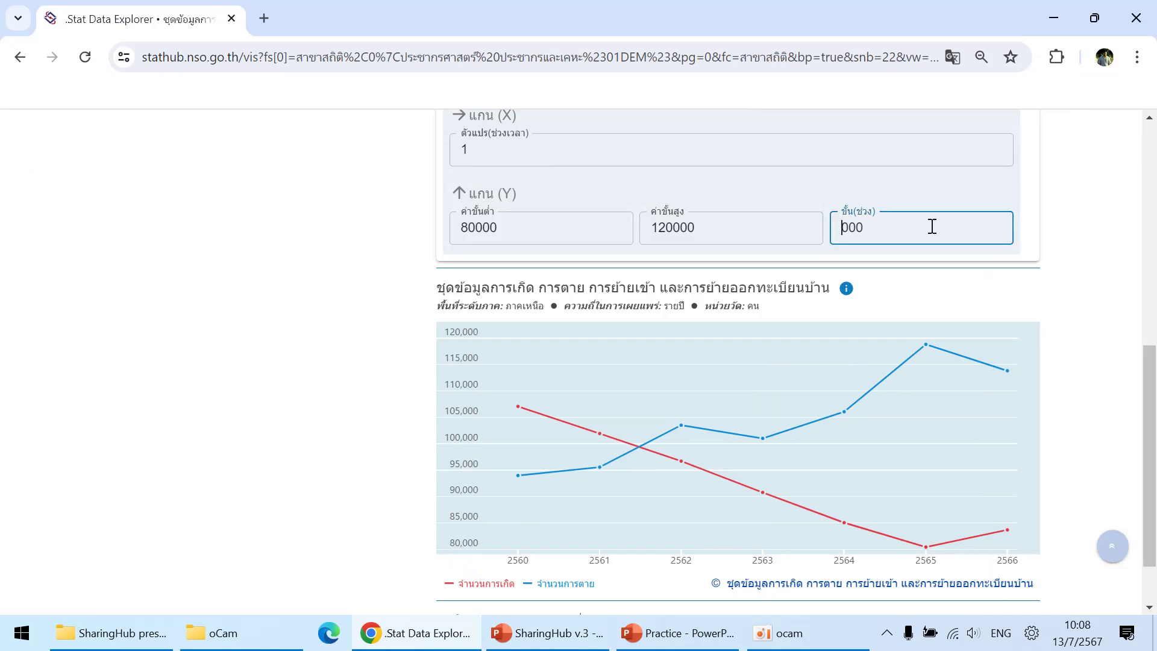
type("4")
left_click(398, 377)
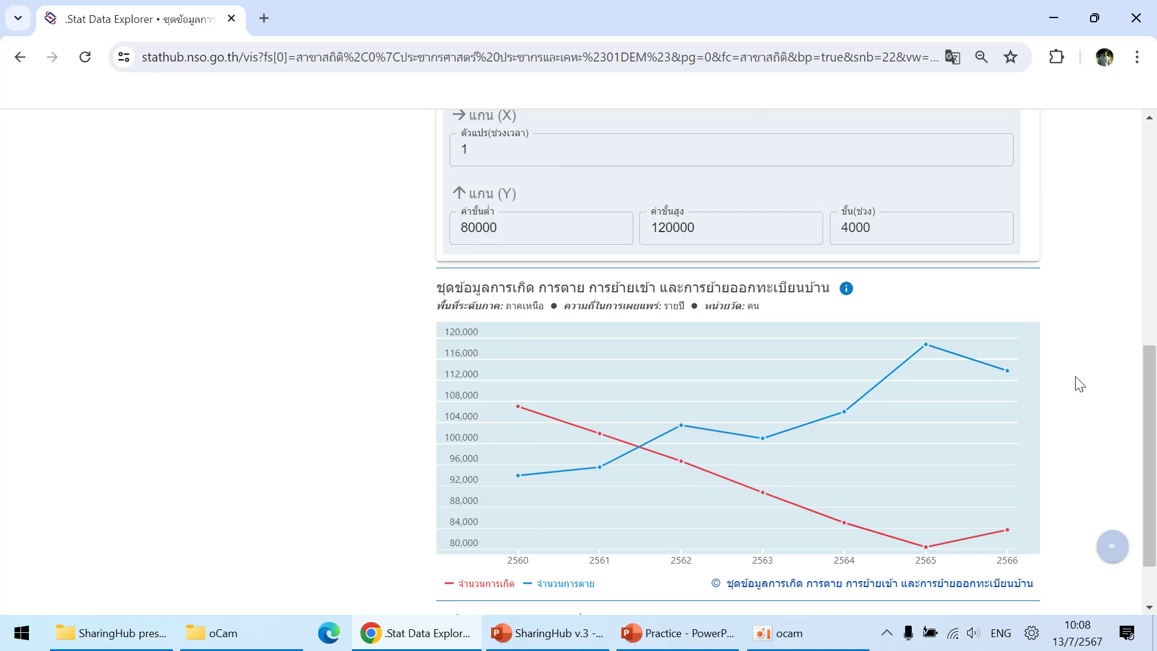
Step: Compare the customized chart with the Example 2 conditions in PowerPoint, then review the chart together with its customization settings
left_click(547, 645)
left_click(546, 645)
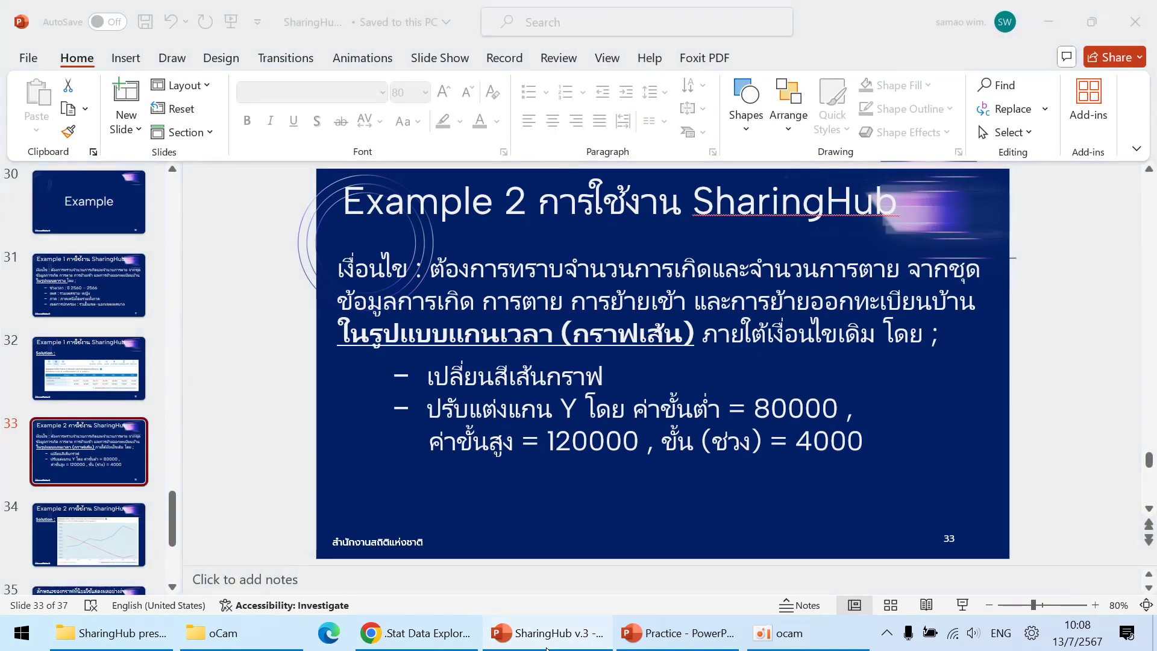
scroll(1071, 365, "up", 3)
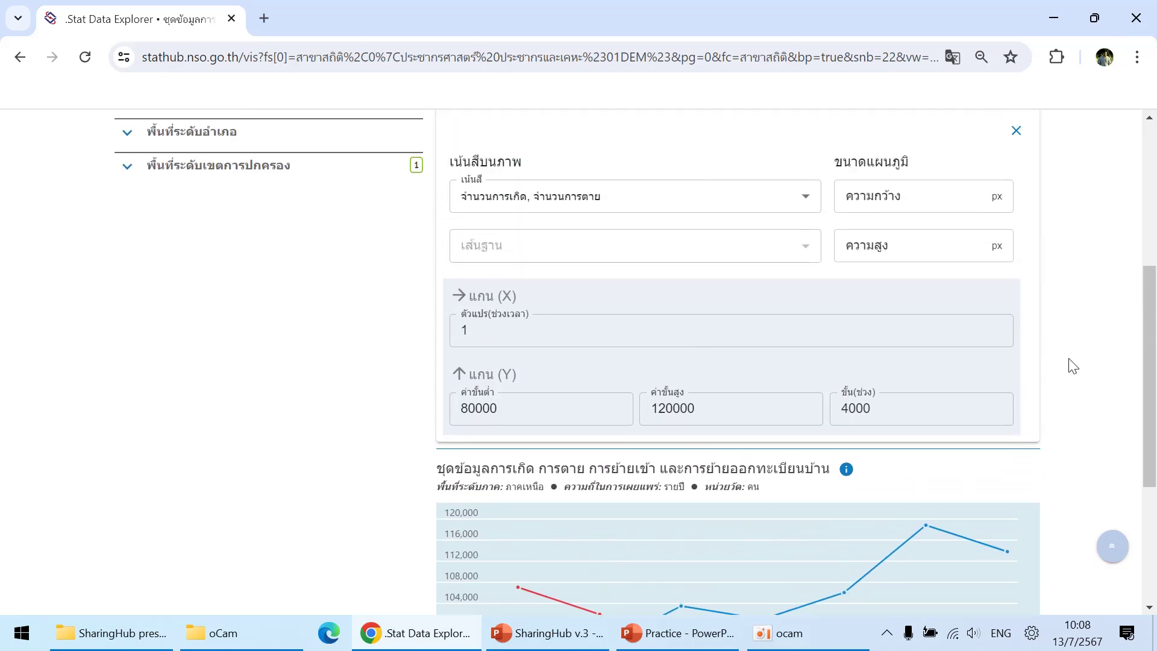
scroll(1011, 374, "down", 3)
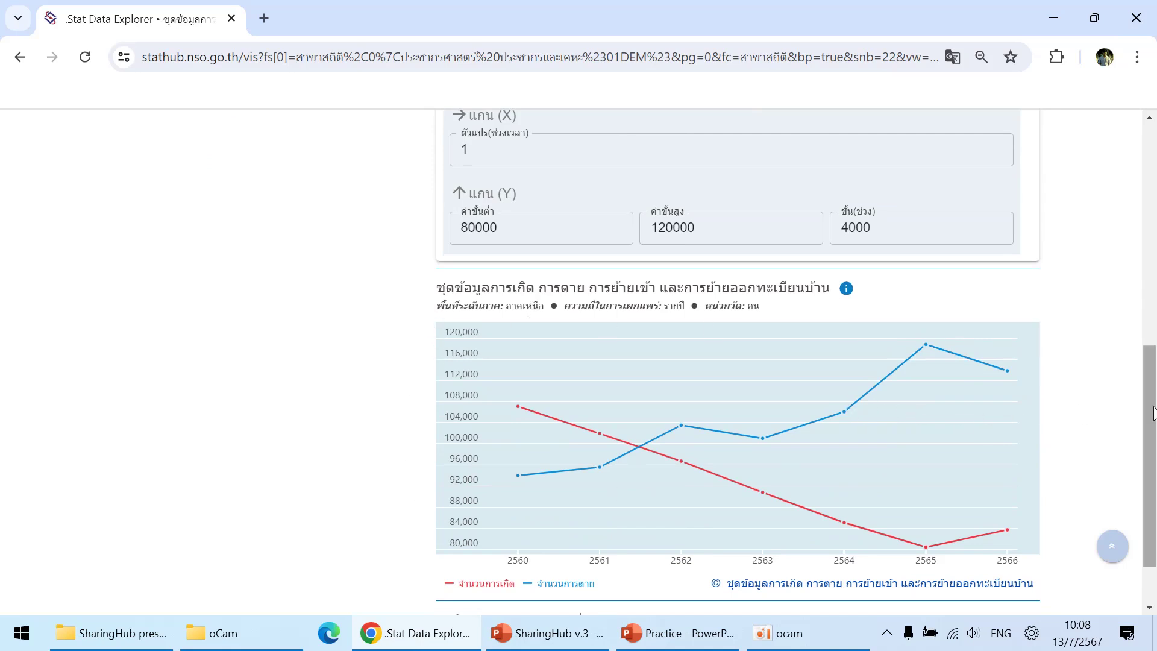
scroll(898, 398, "down", 1)
scroll(1024, 395, "up", 6)
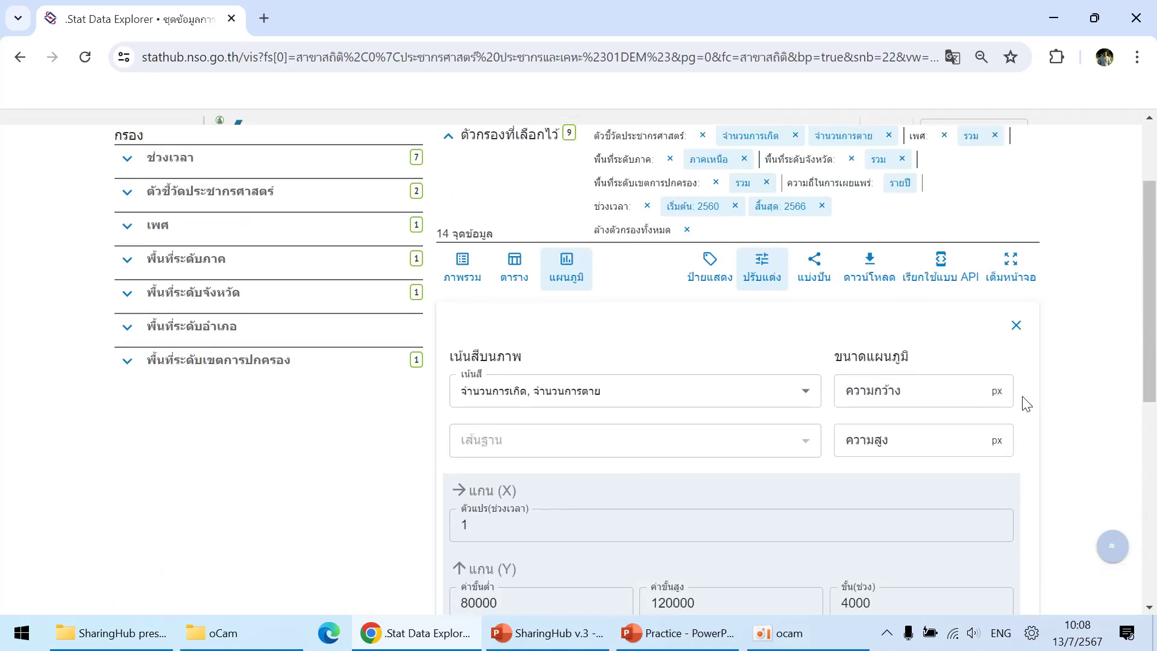
scroll(1026, 398, "down", 2)
scroll(1066, 326, "down", 5)
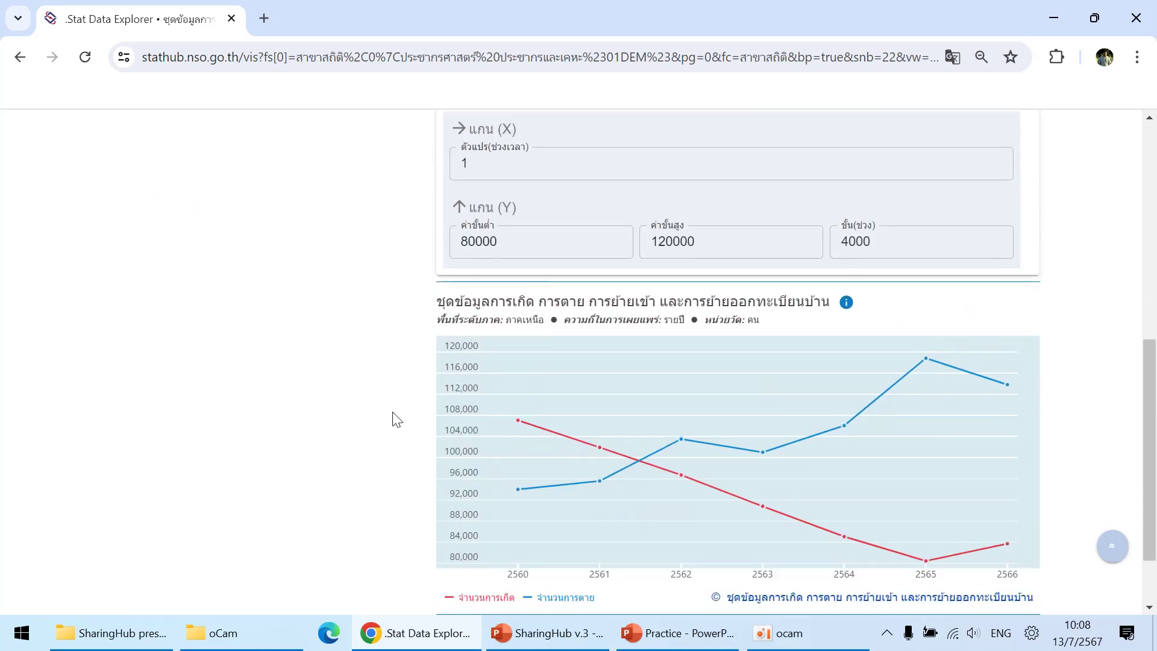
Step: Set the chart width (ความกว้าง) to 900 px and check the widened chart
scroll(1055, 455, "up", 6)
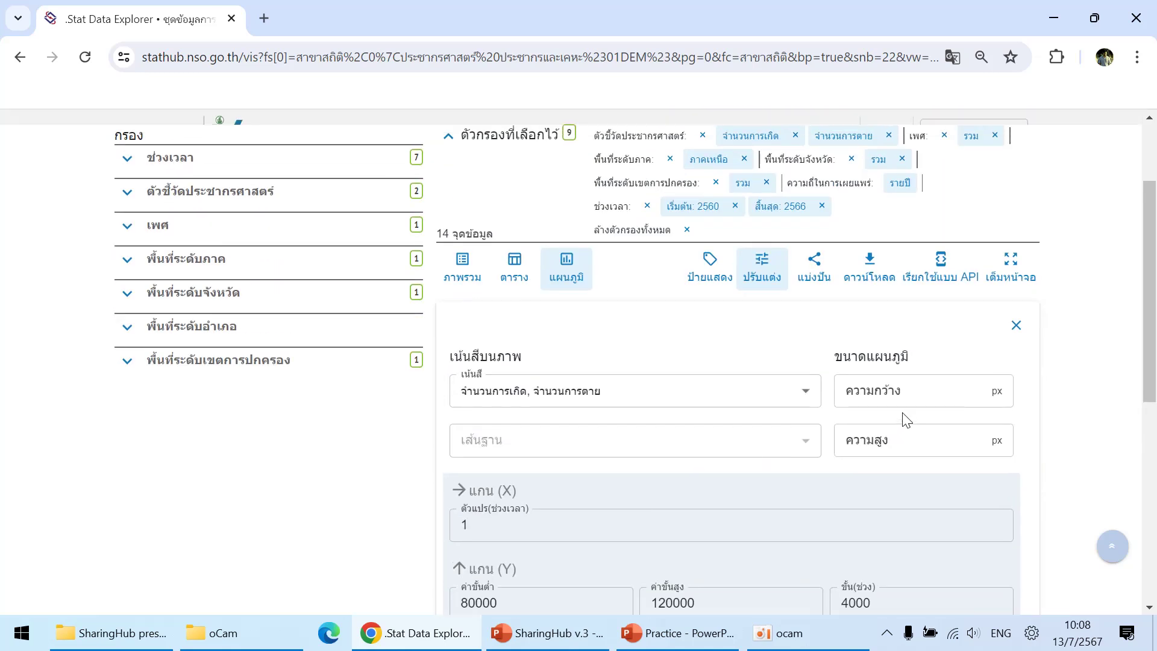
left_click(921, 393)
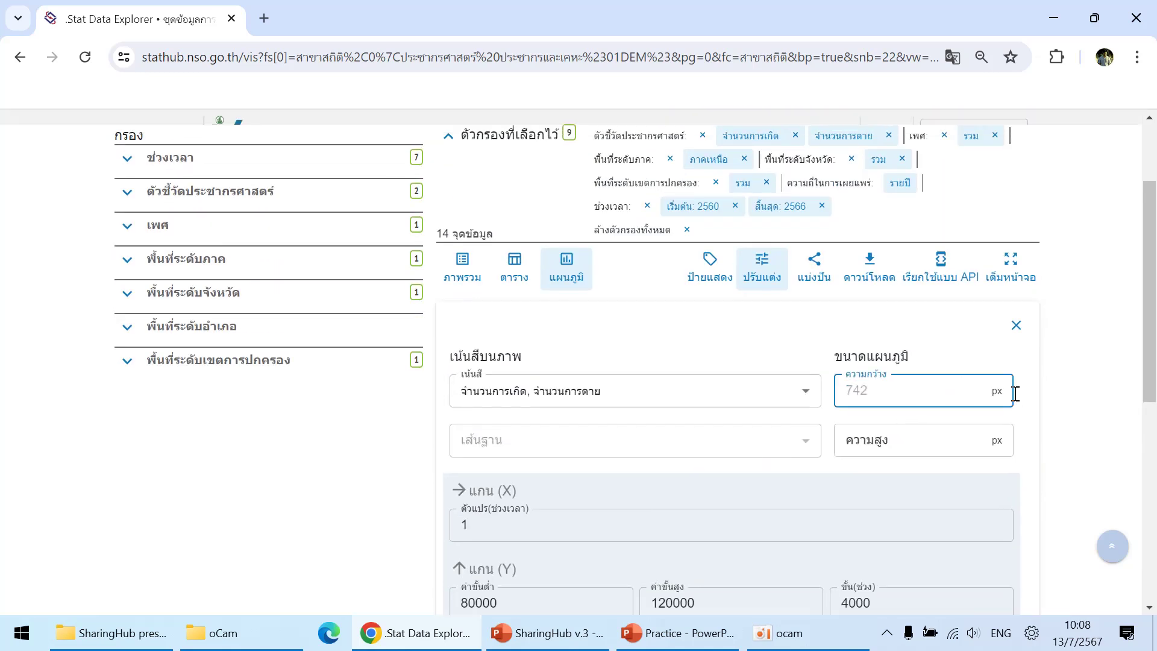
scroll(1109, 392, "down", 6)
scroll(1112, 392, "up", 5)
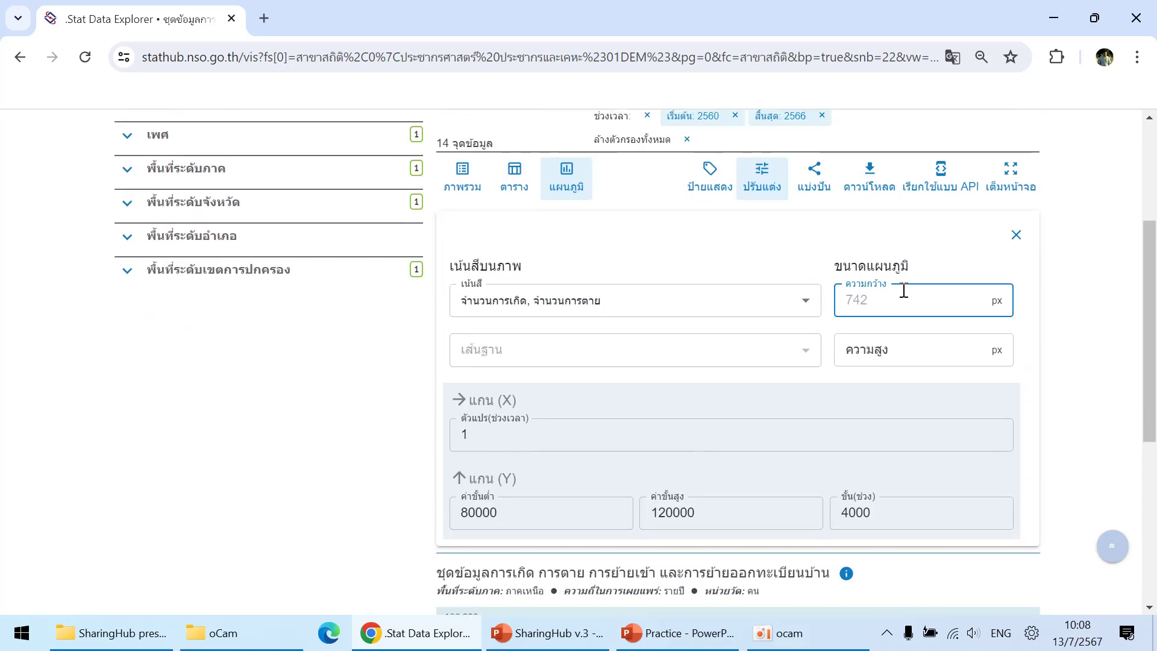
type("900")
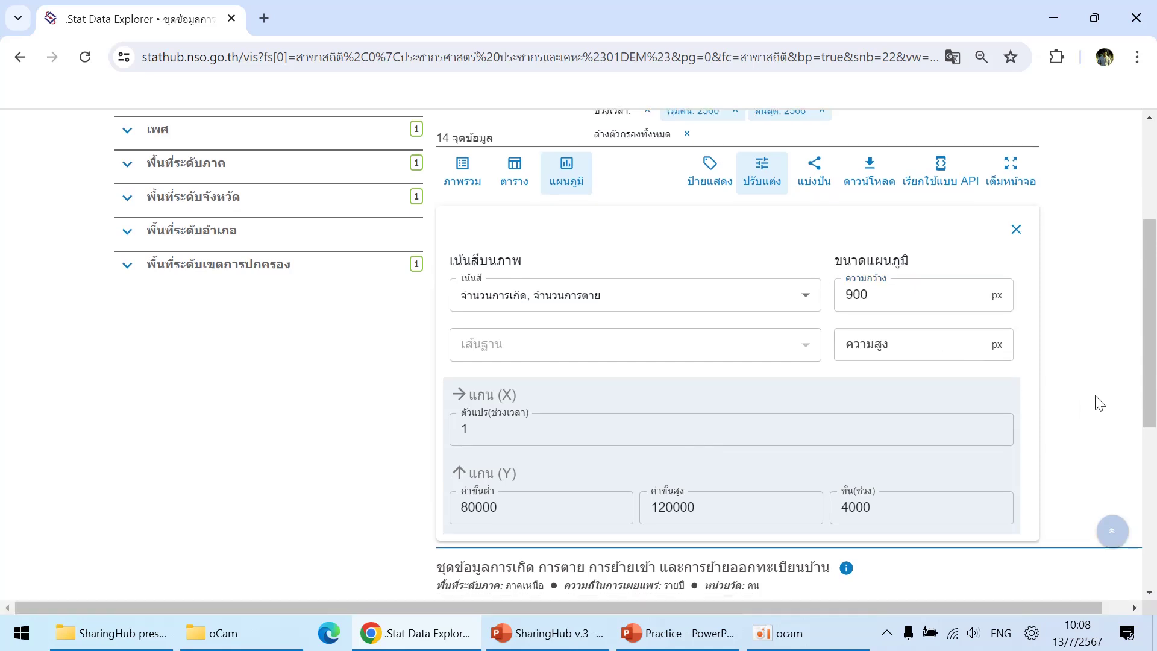
scroll(1079, 416, "down", 6)
left_click_drag(978, 602, 1087, 606)
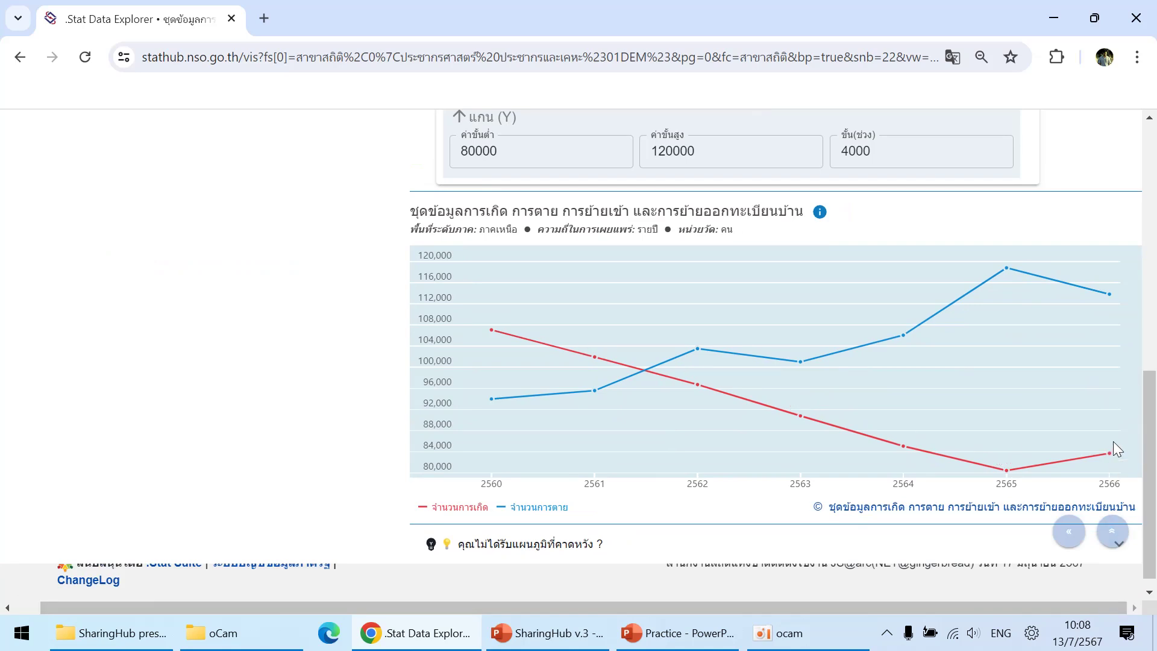
scroll(1109, 431, "up", 8)
scroll(942, 414, "down", 4)
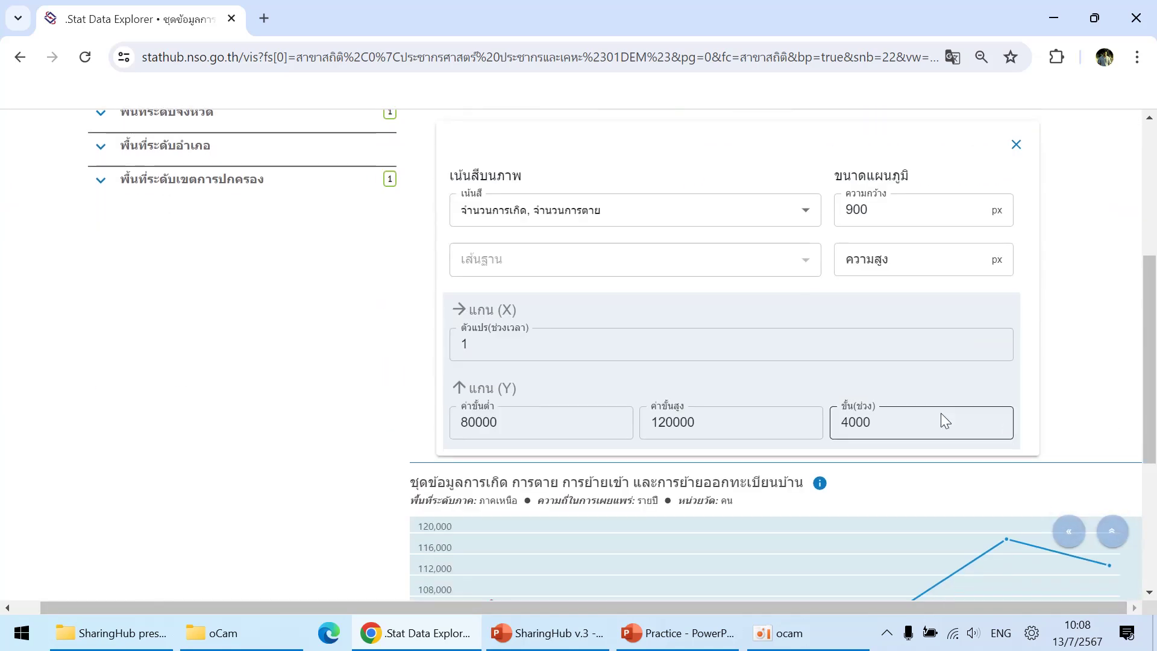
Step: Set the chart height (ความสูง) to 500 px and look over the resized chart
left_click(913, 269)
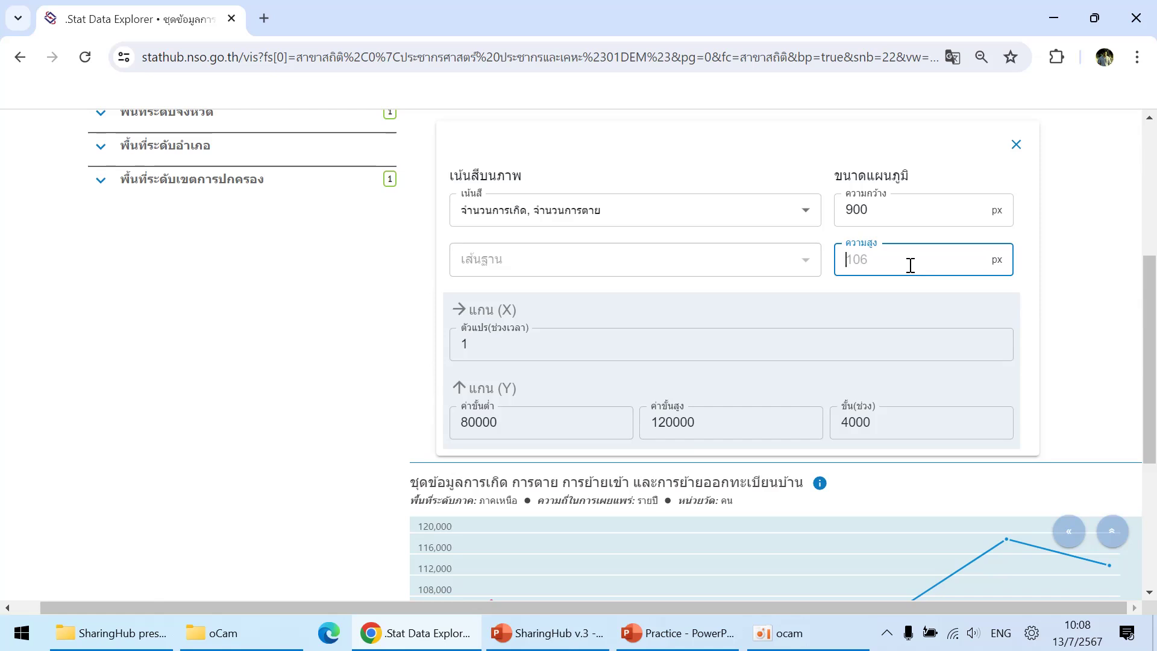
type("500")
left_click(1067, 365)
scroll(1066, 369, "down", 6)
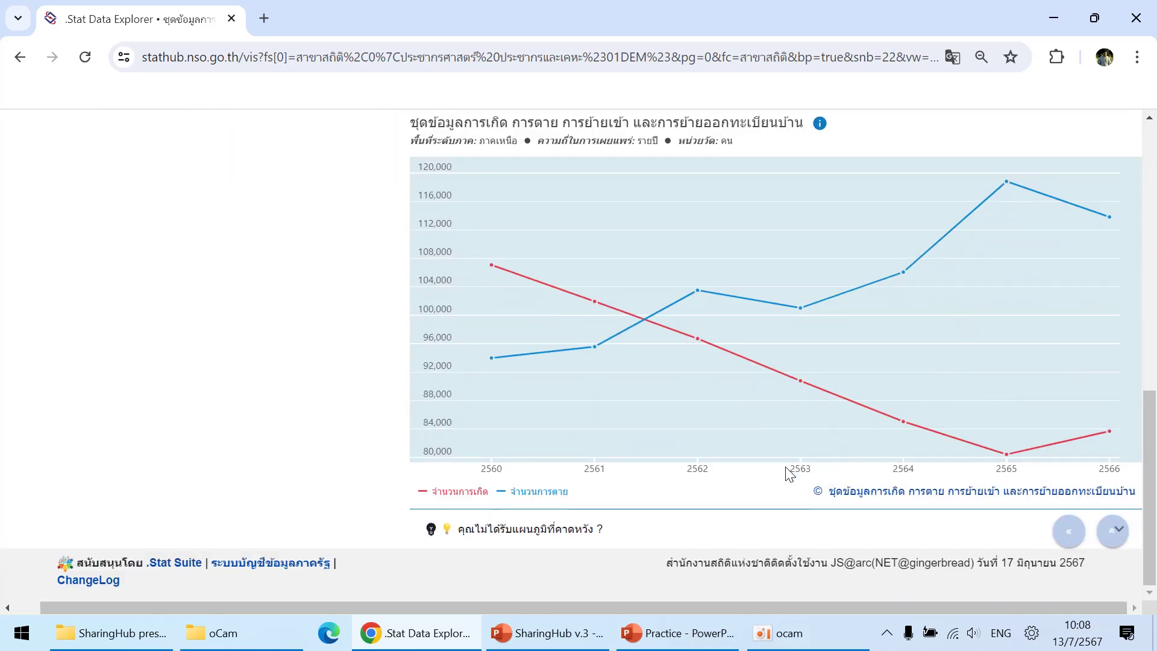
scroll(802, 439, "up", 1)
scroll(802, 439, "down", 1)
scroll(925, 500, "up", 1)
left_click_drag(855, 609, 1006, 609)
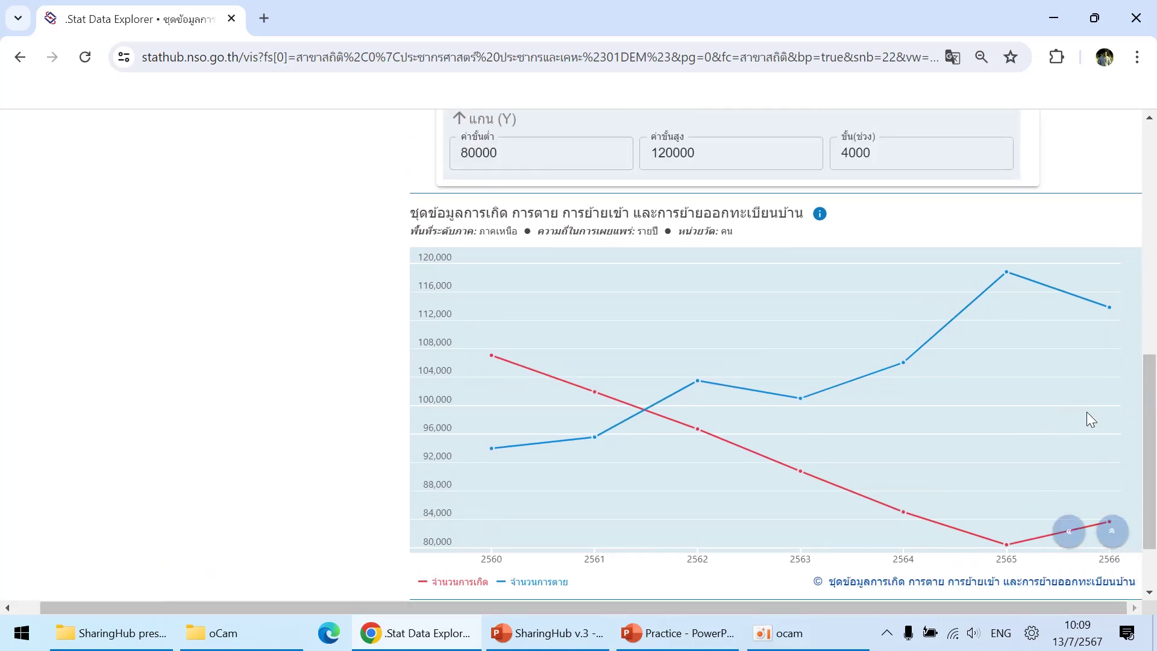
scroll(1087, 413, "up", 4)
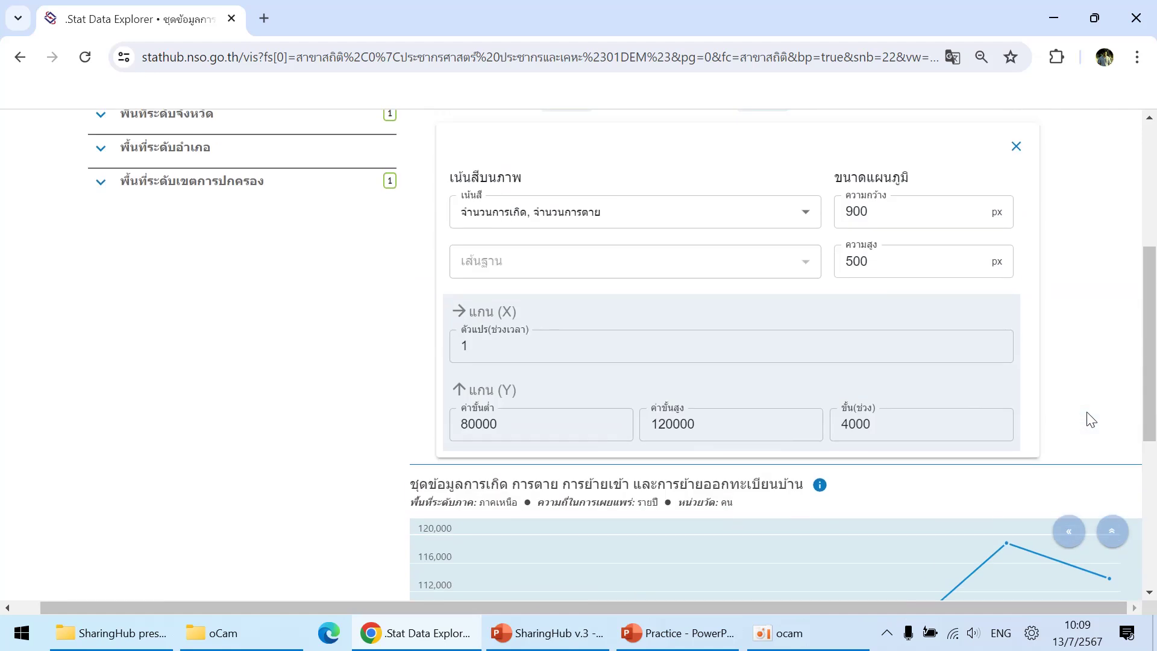
scroll(1092, 405, "up", 5)
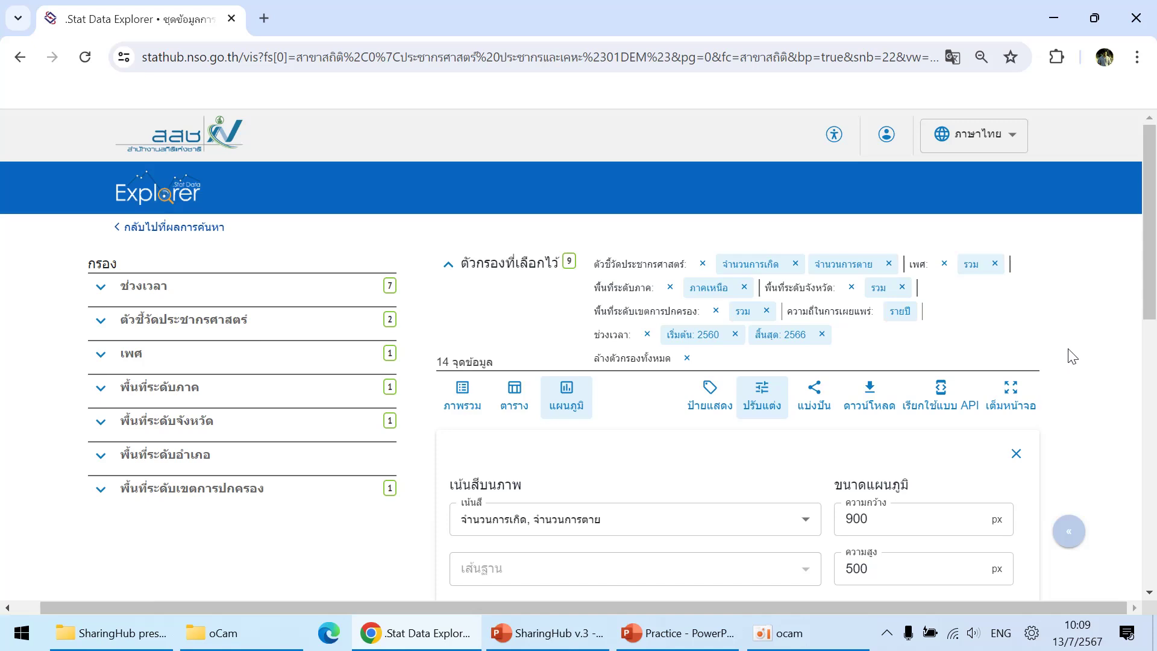
Step: Review the timeline chart and its customization settings in full-screen view (เต็มหน้าจอ), and return to the normal view
scroll(1096, 406, "down", 3)
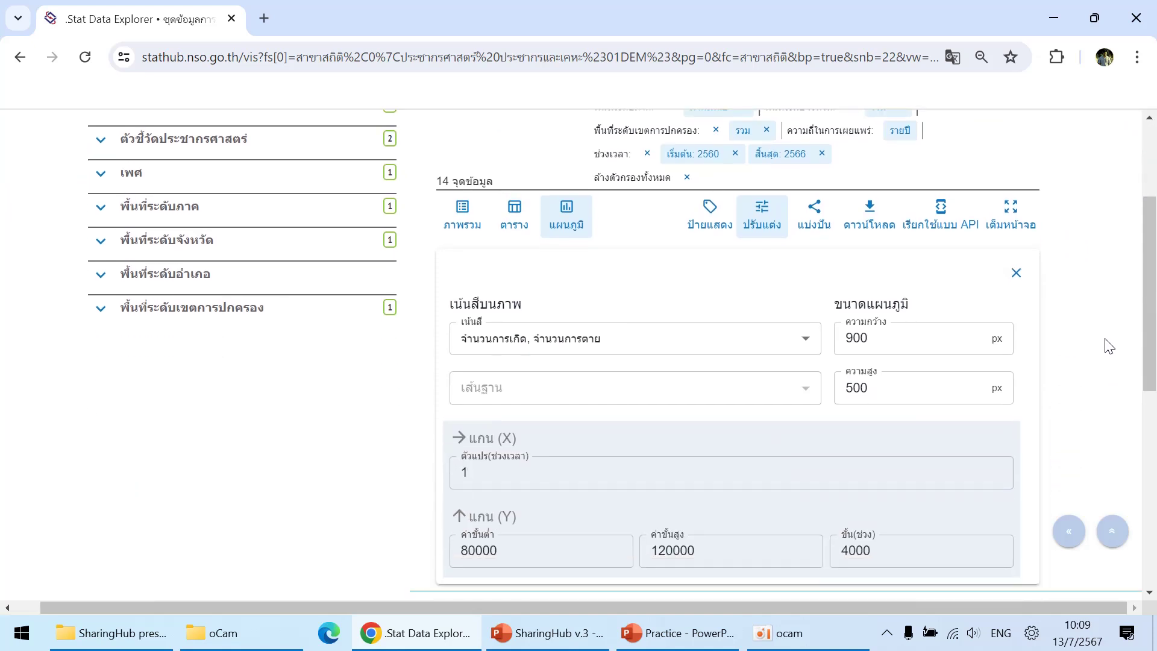
left_click(1010, 216)
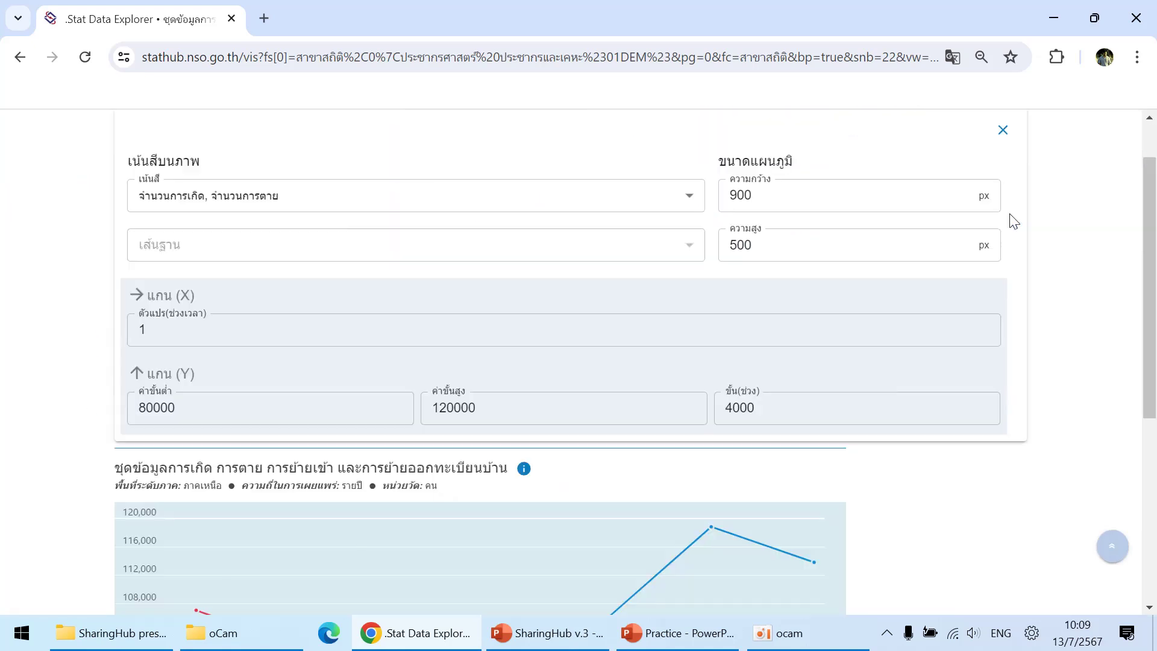
scroll(1072, 343, "down", 5)
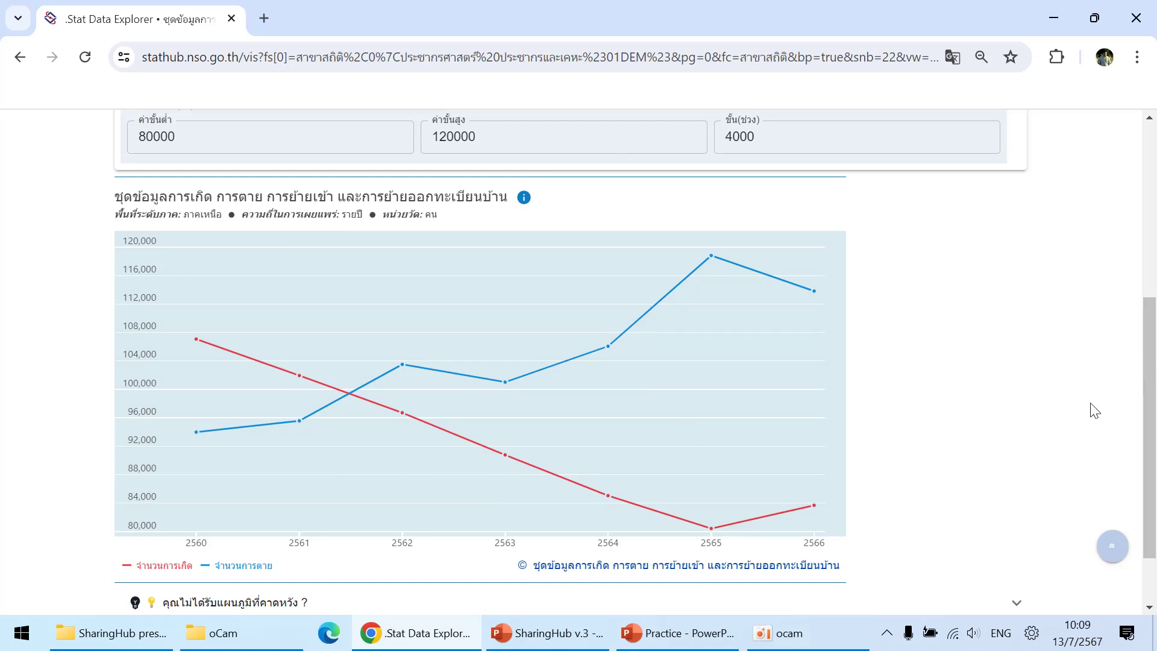
scroll(1094, 404, "down", 1)
scroll(1094, 403, "up", 6)
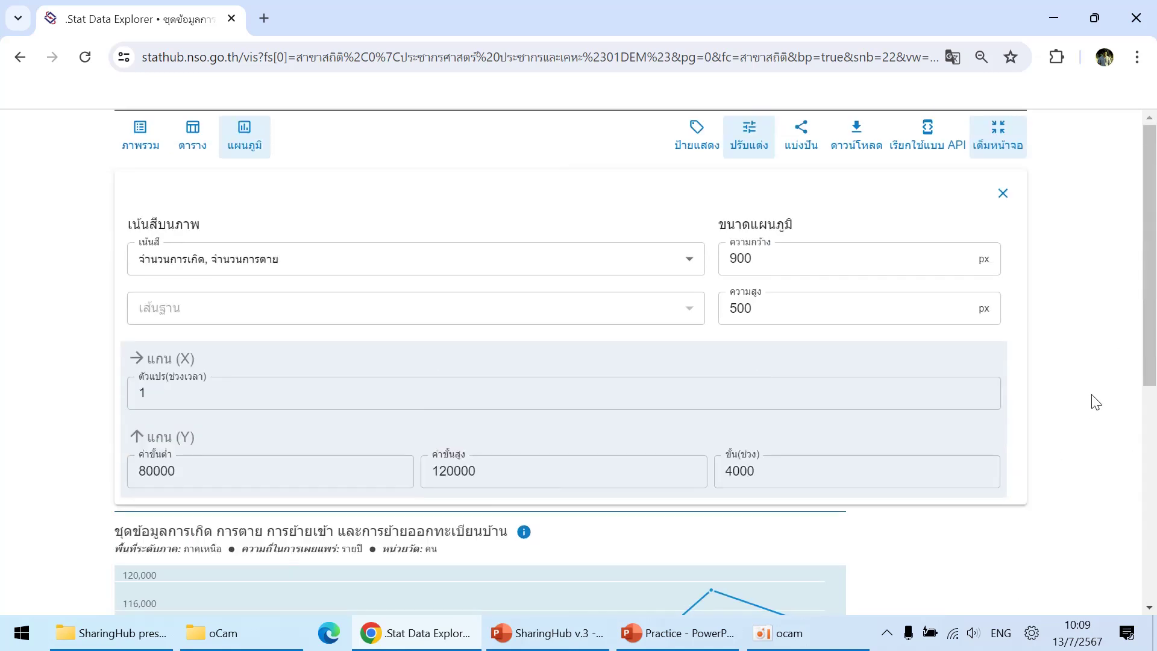
left_click(995, 145)
Step: Close the chart customization settings (ปรับแต่ง) and look over the whole timeline chart
scroll(1062, 426, "down", 2)
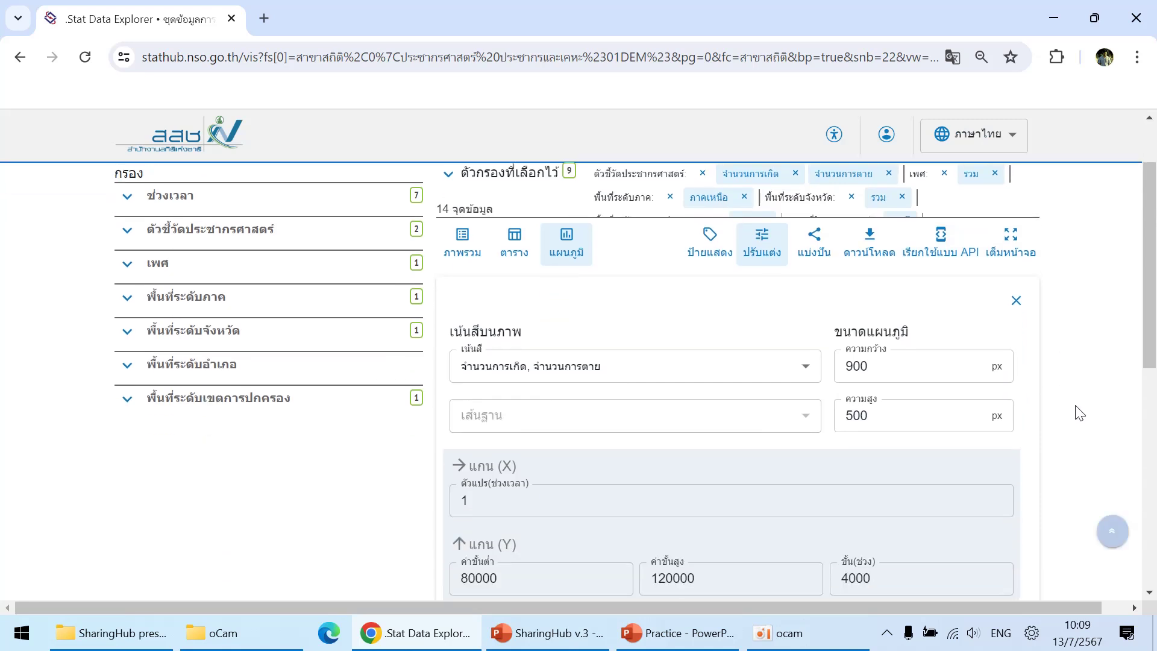
left_click(1016, 300)
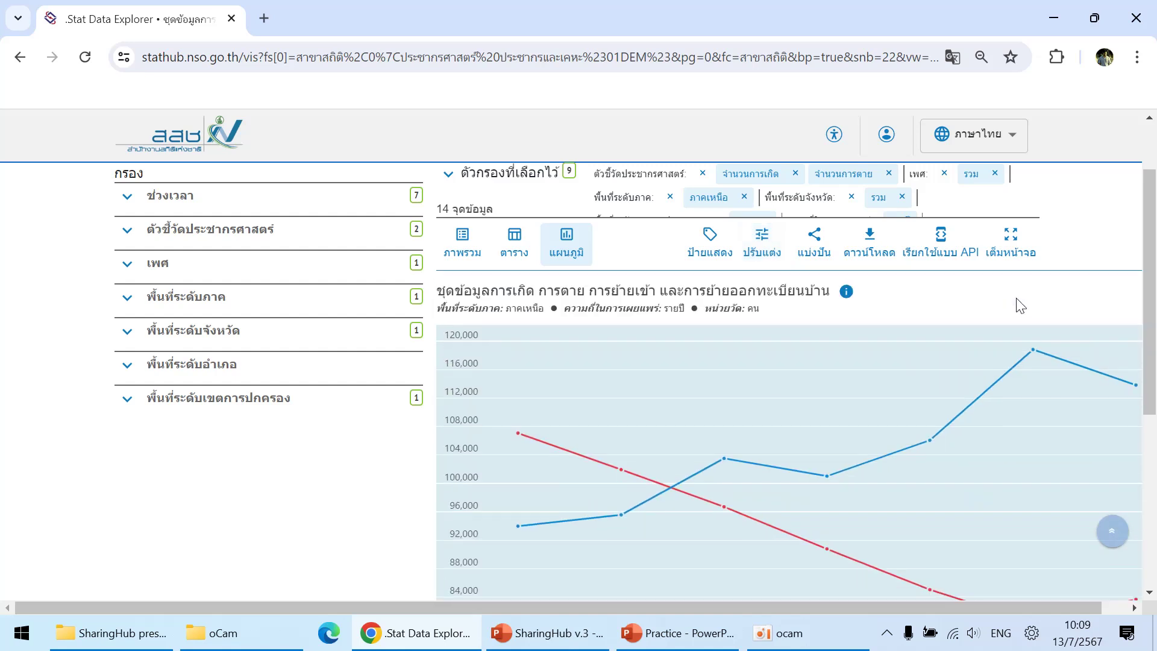
left_click_drag(957, 601, 1033, 602)
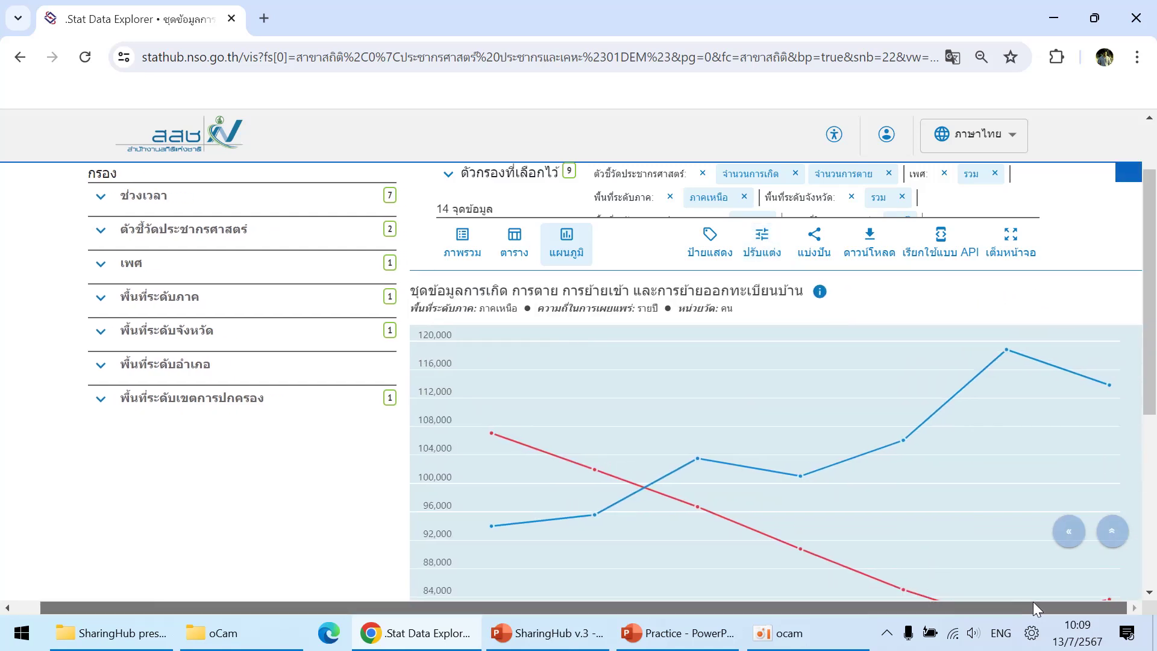
scroll(756, 381, "up", 2)
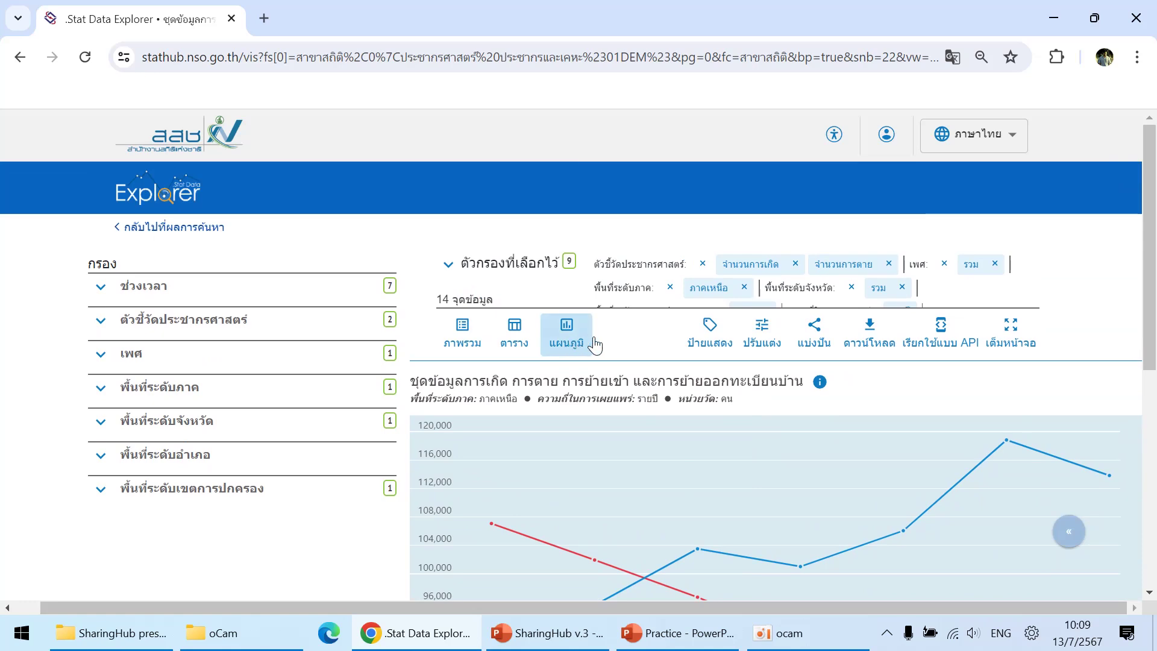
scroll(596, 343, "down", 3)
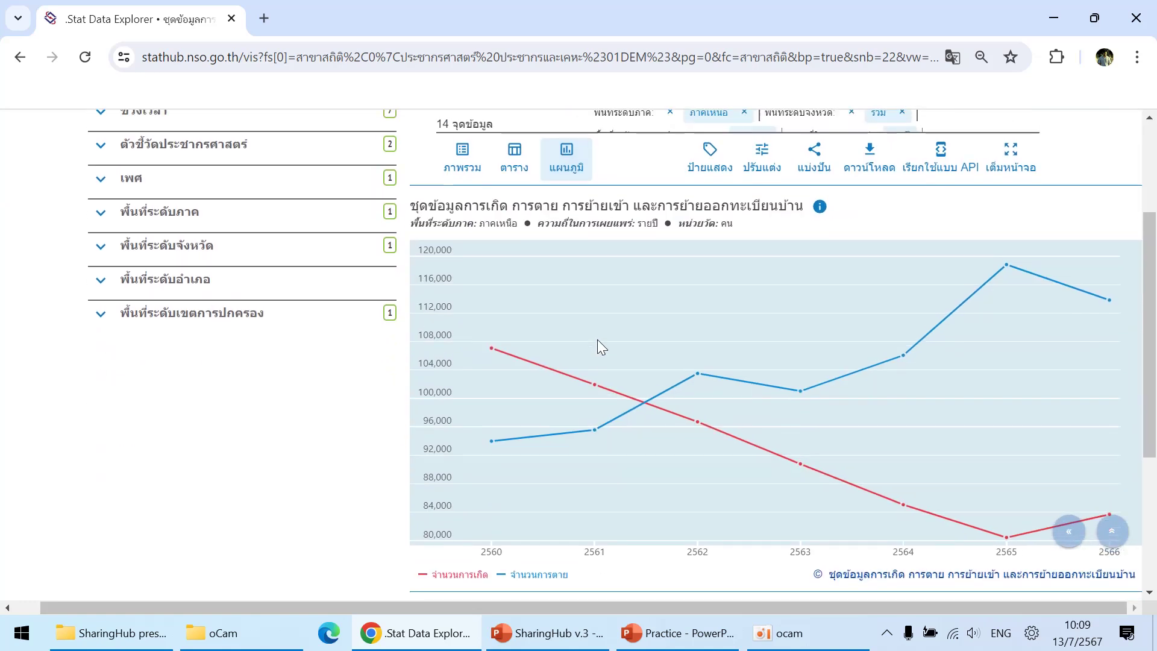
scroll(597, 335, "up", 2)
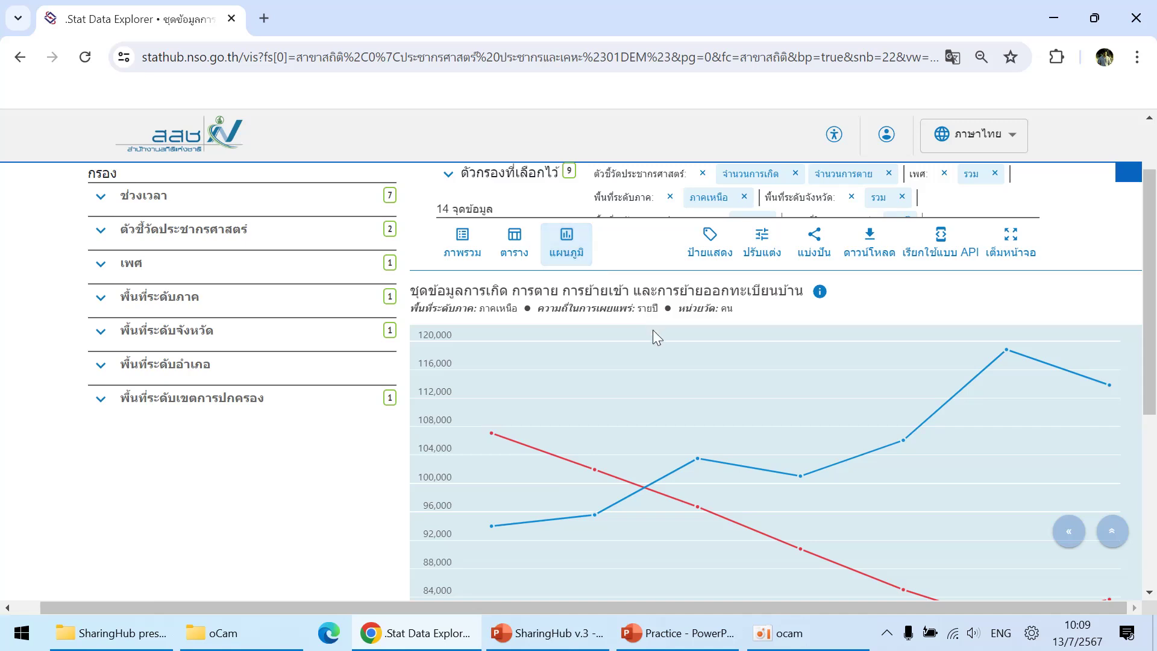
Step: Change the chart type to a vertical bar chart (กราฟแท่ง) and look over its bars and labels
left_click(572, 256)
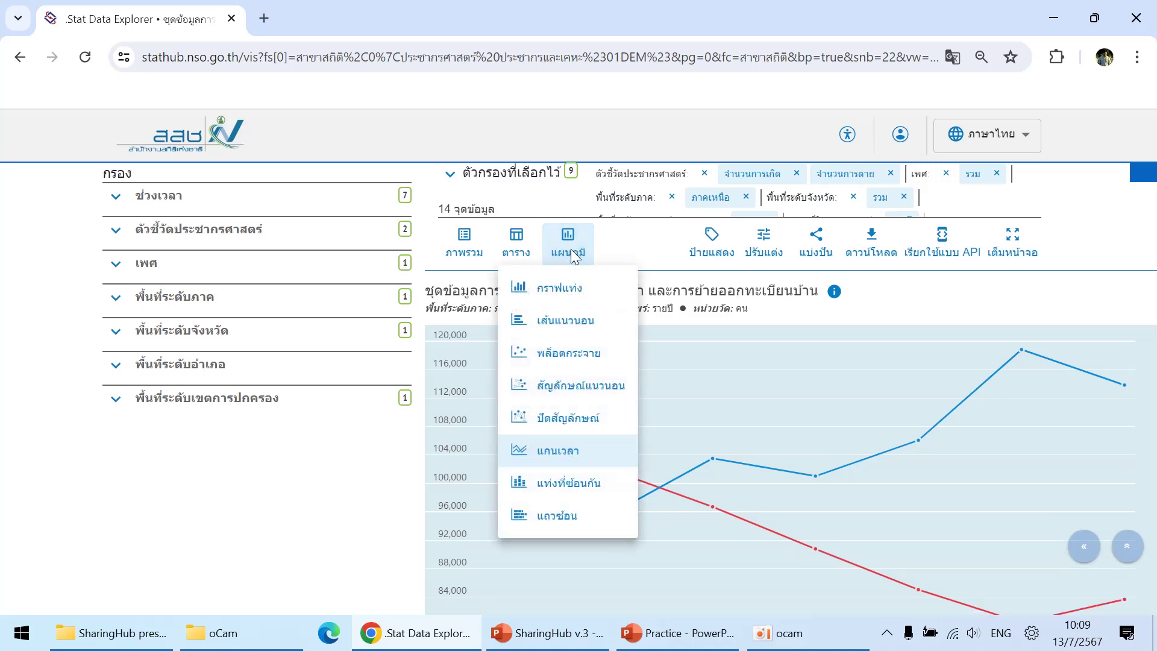
left_click(570, 295)
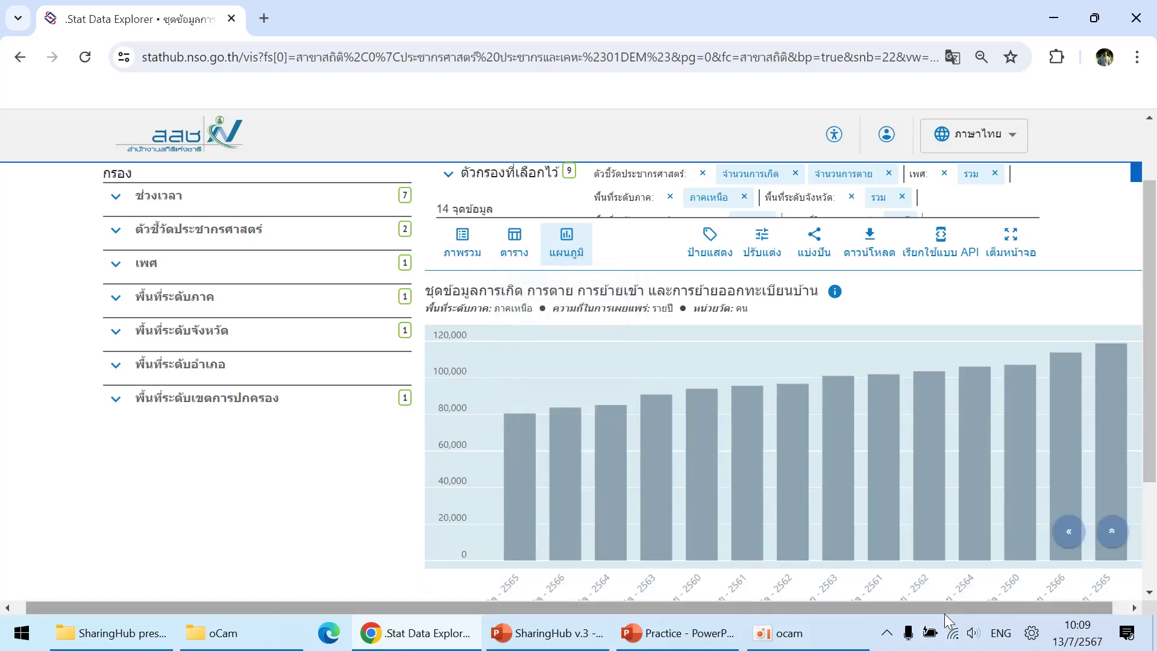
left_click_drag(948, 616, 962, 616)
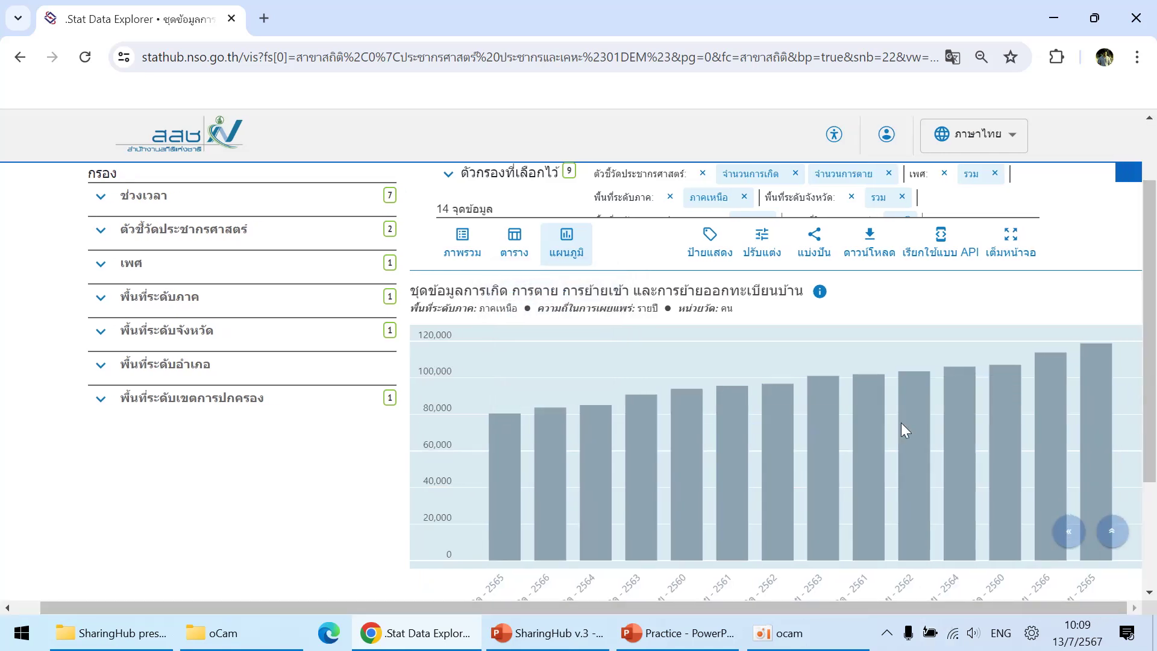
scroll(504, 498, "down", 3)
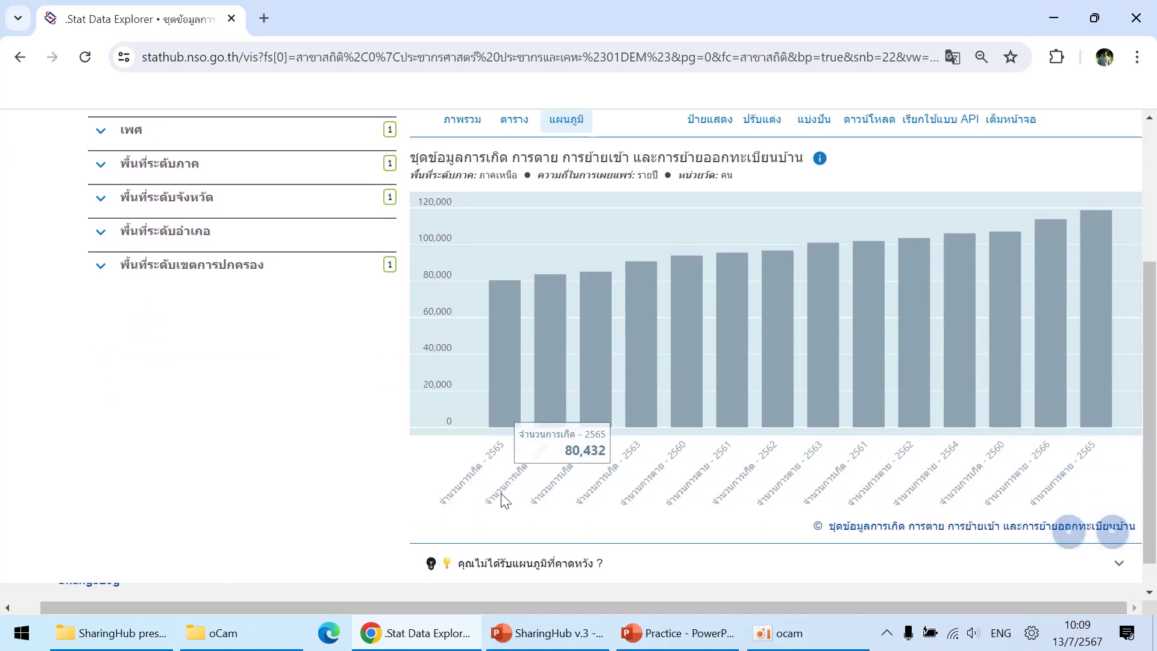
scroll(1010, 450, "up", 2)
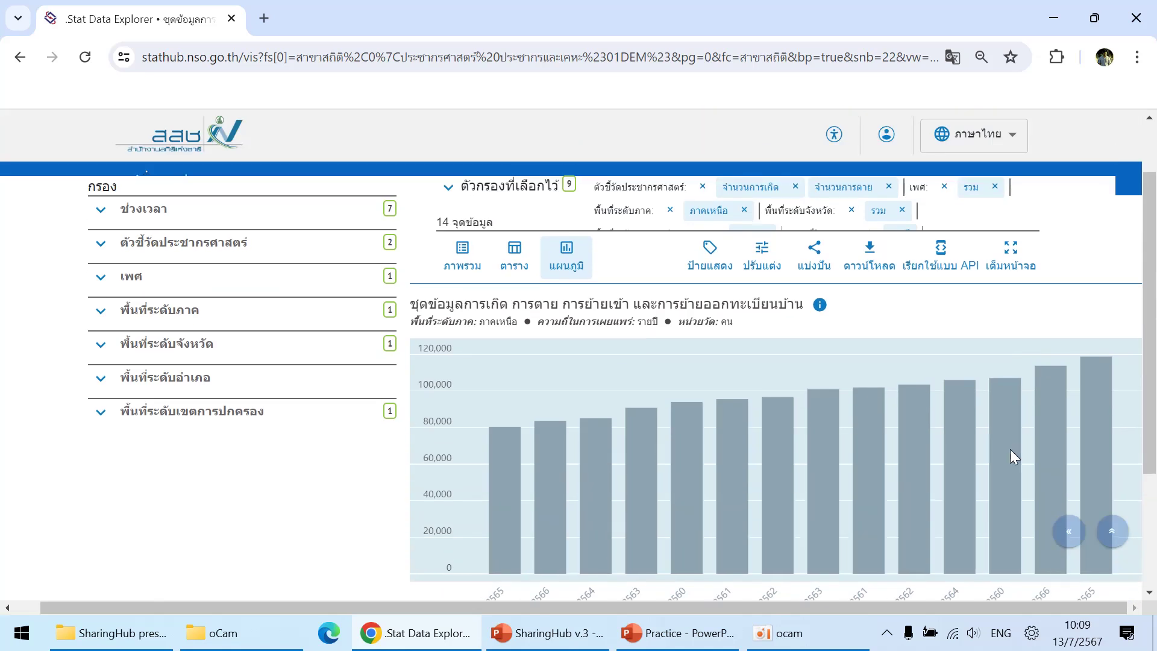
scroll(726, 461, "down", 1)
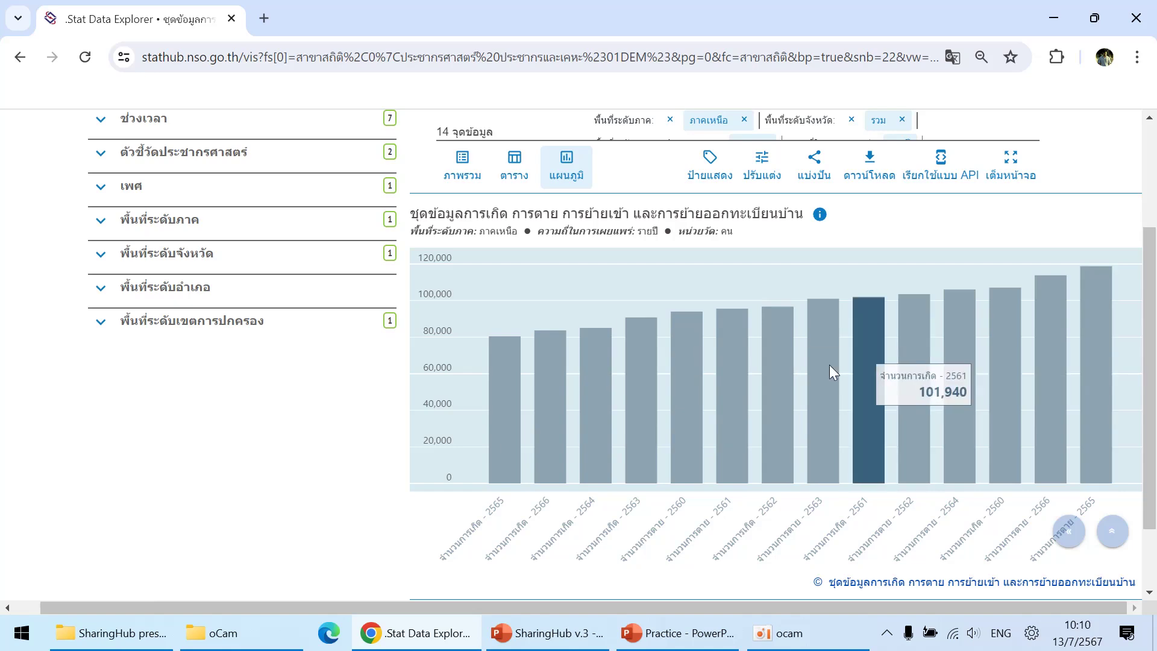
Step: In the bar chart's customization settings, highlight the births bars (จำนวนการเกิด) for 2565, 2563 and 2562 in color
left_click(710, 164)
left_click(767, 175)
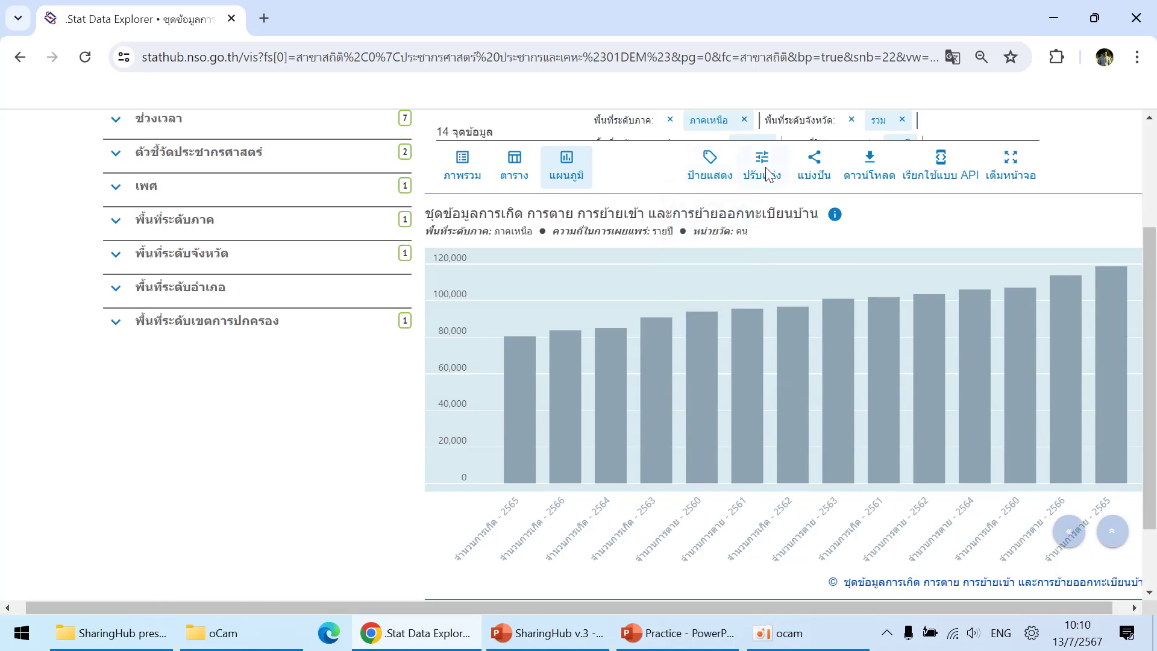
left_click(767, 176)
scroll(802, 229, "down", 2)
left_click(727, 220)
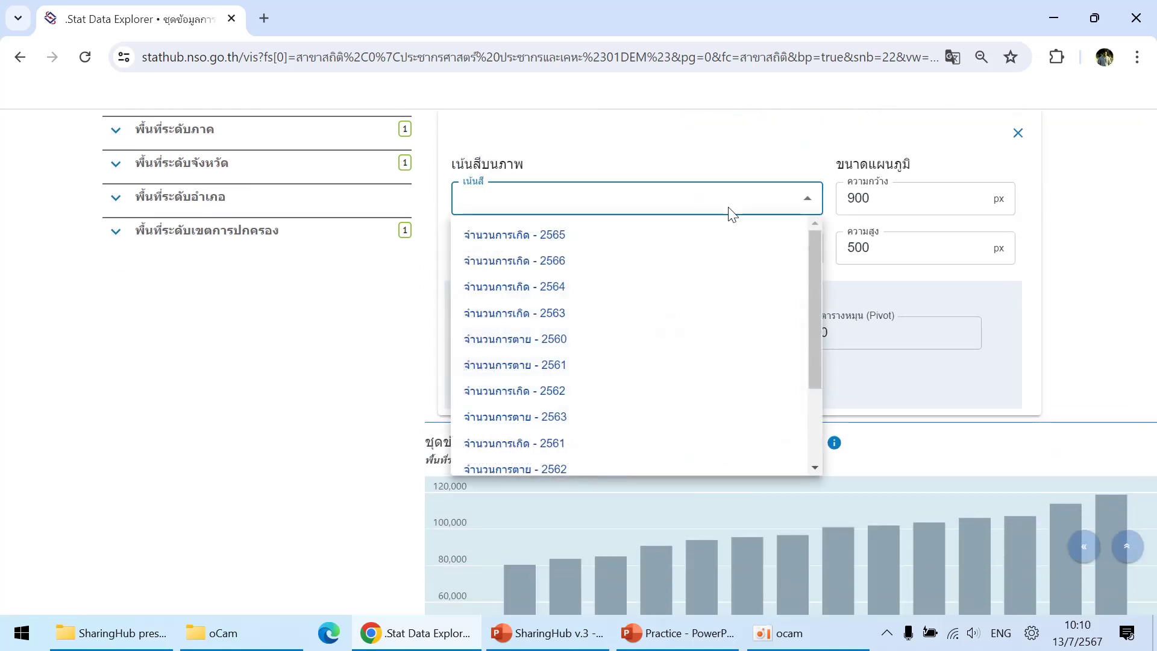
scroll(594, 315, "down", 2)
scroll(596, 316, "up", 2)
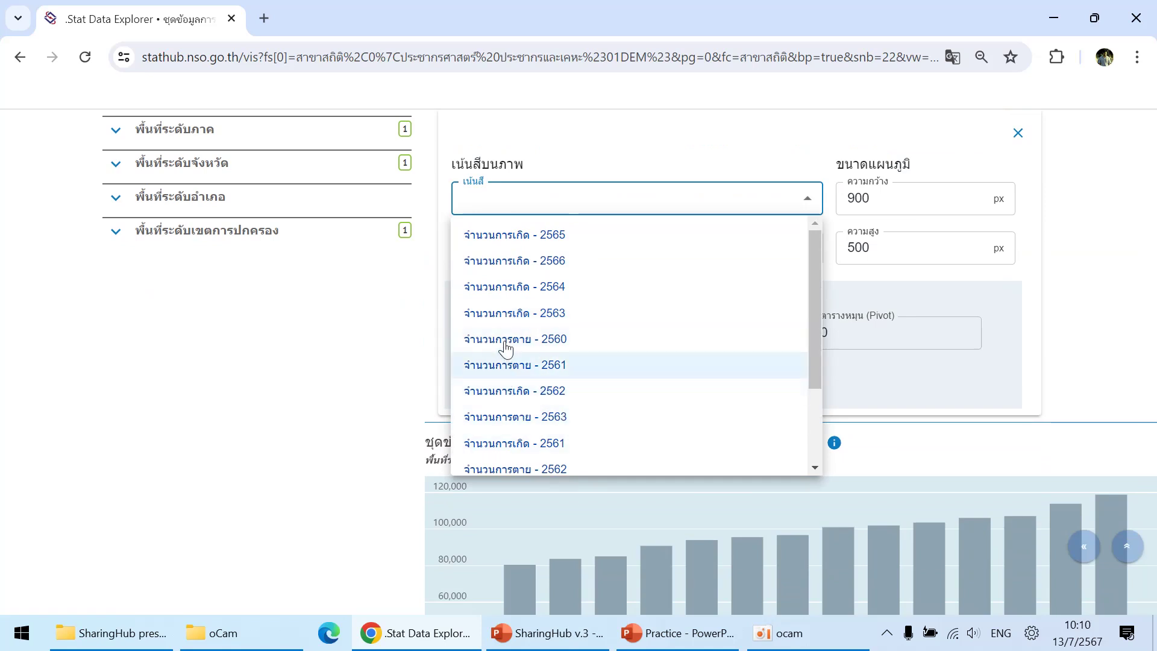
left_click(548, 236)
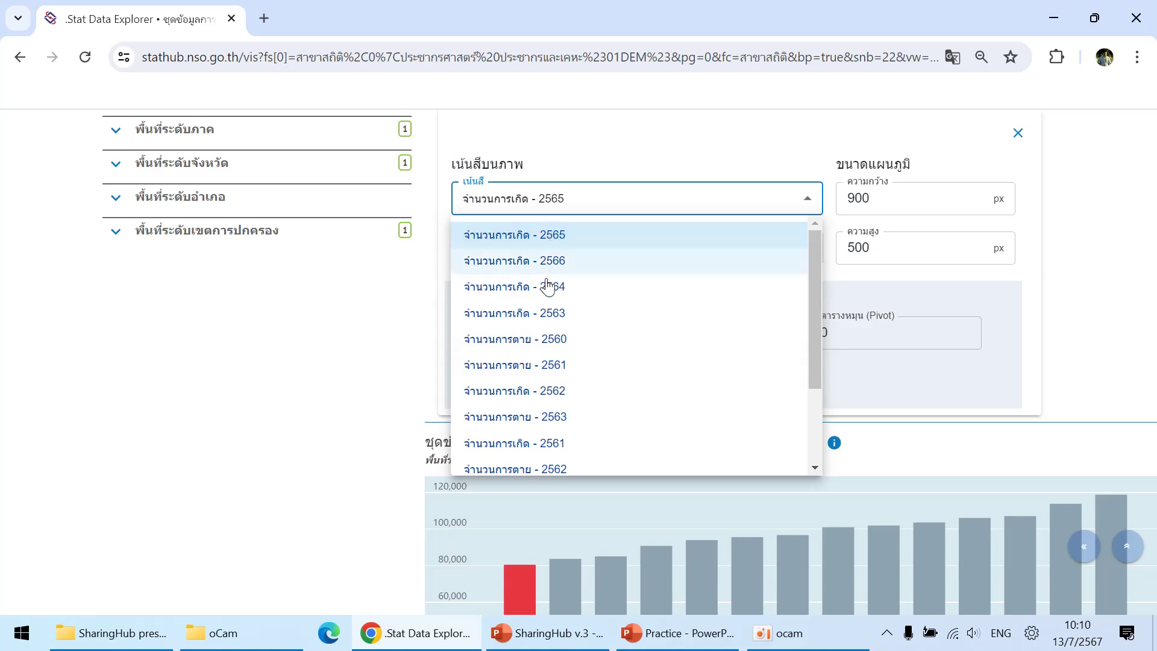
left_click(545, 313)
left_click(545, 389)
Step: Add the deaths bars (จำนวนการตาย) for 2564 and 2566 to the color highlights and check the bar chart
scroll(546, 384, "down", 1)
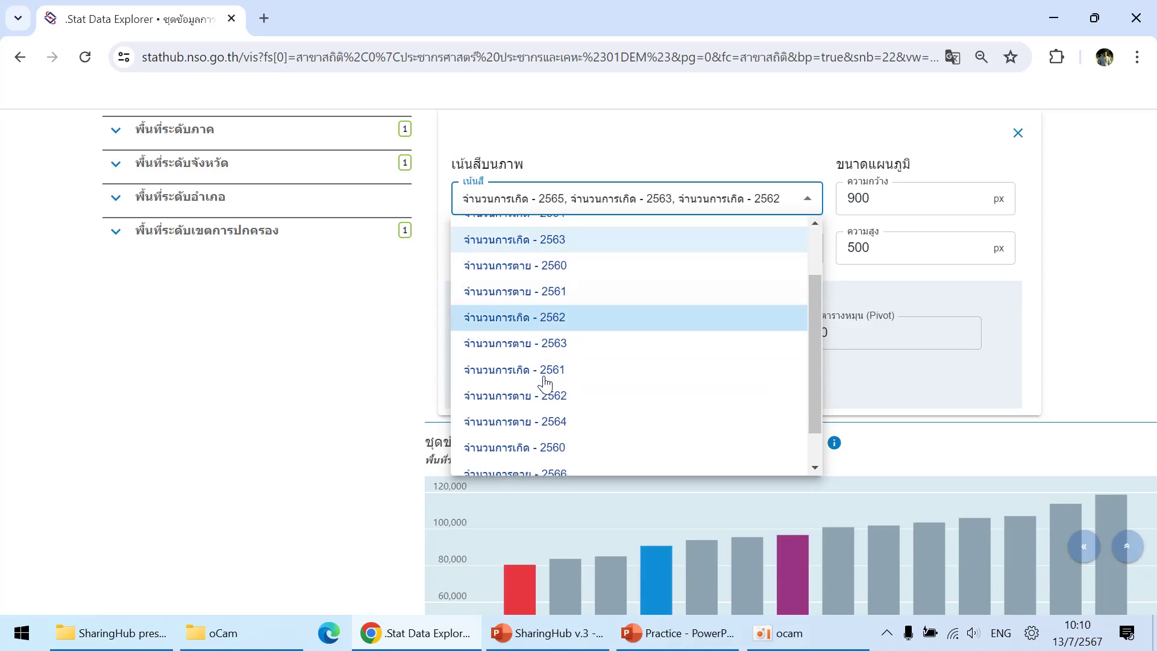
scroll(545, 382, "down", 1)
left_click(547, 379)
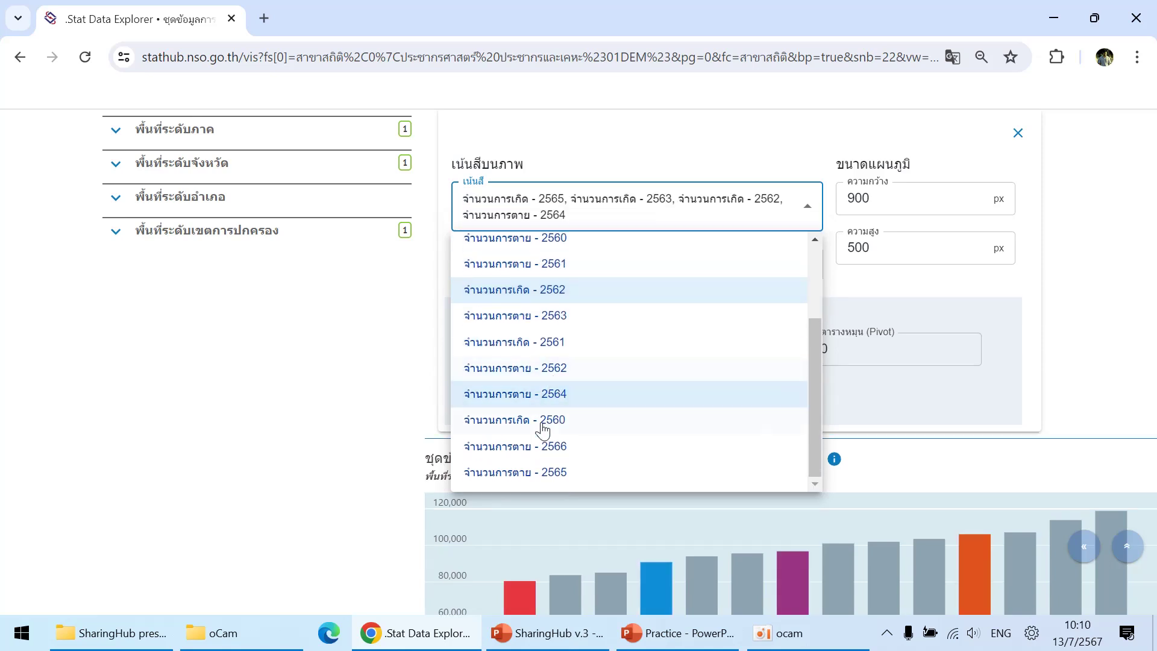
left_click(552, 449)
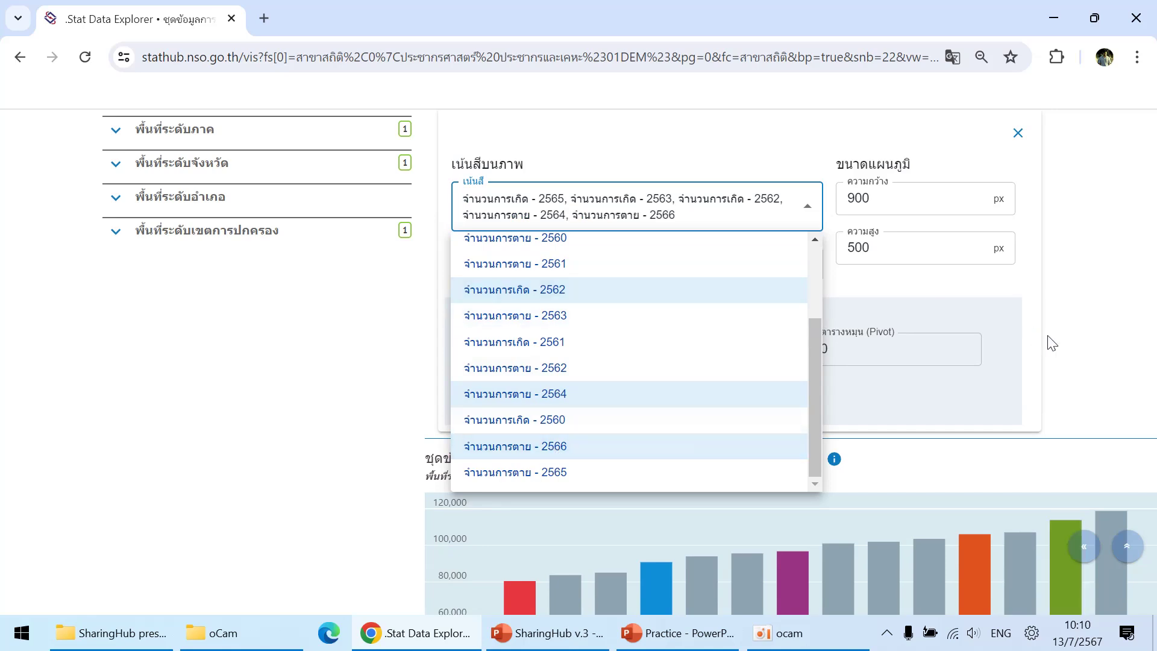
left_click(1094, 325)
scroll(1093, 324, "down", 5)
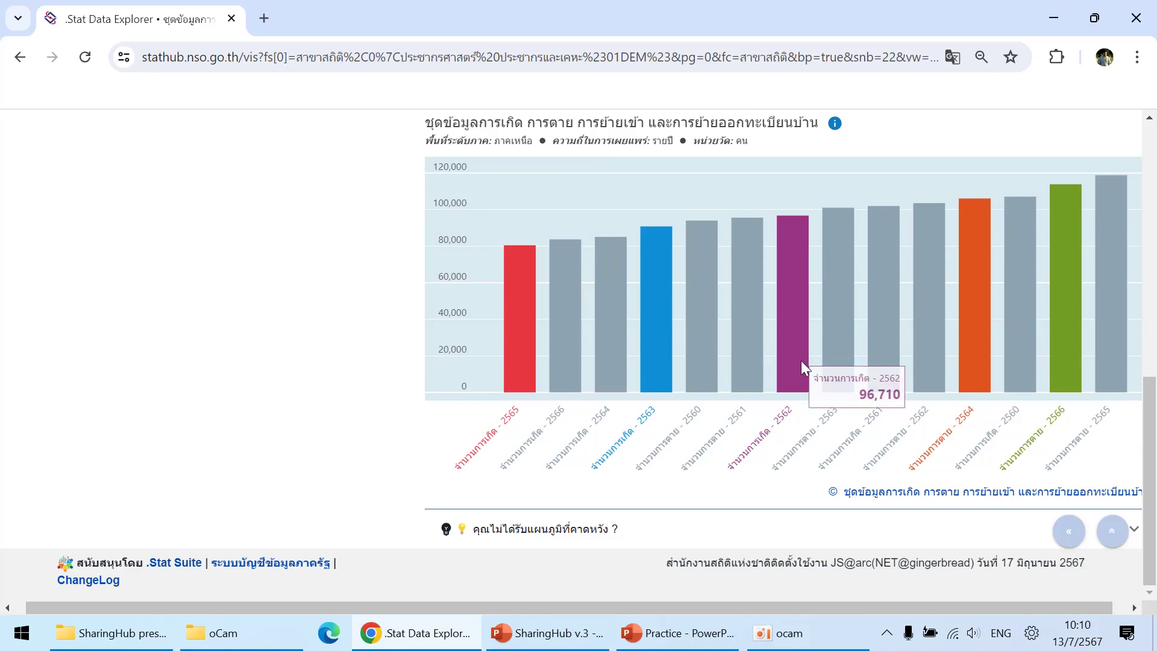
scroll(678, 367, "up", 5)
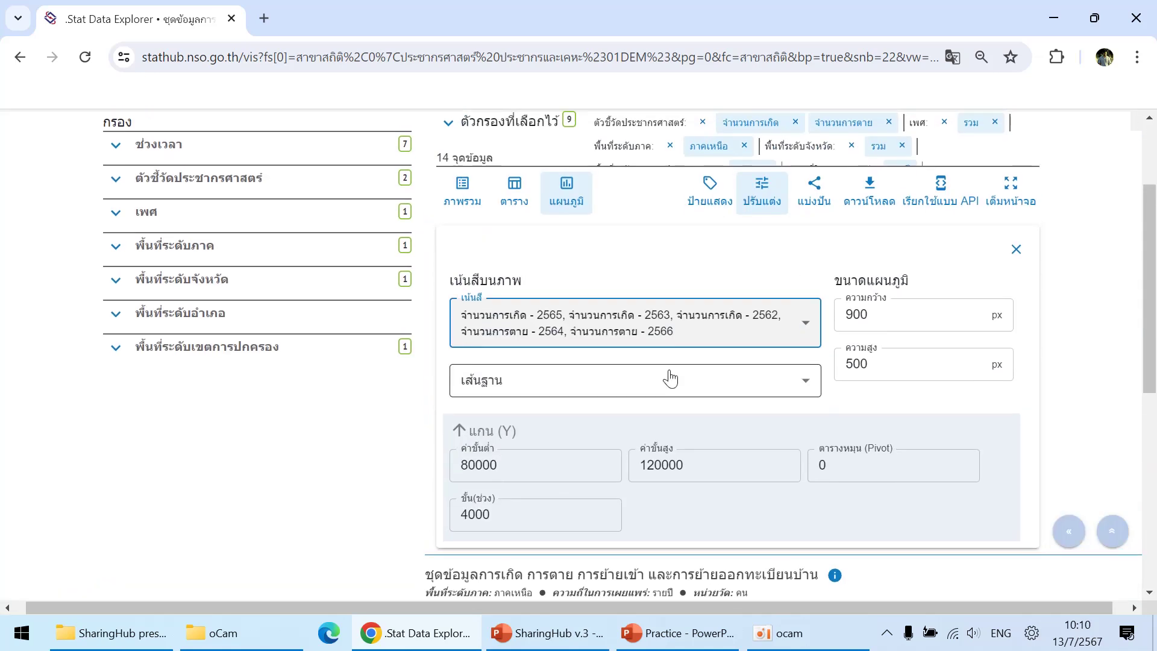
Step: Change the chart type to horizontal bars (เส้นแนวนอน) and look over the chart
left_click(570, 196)
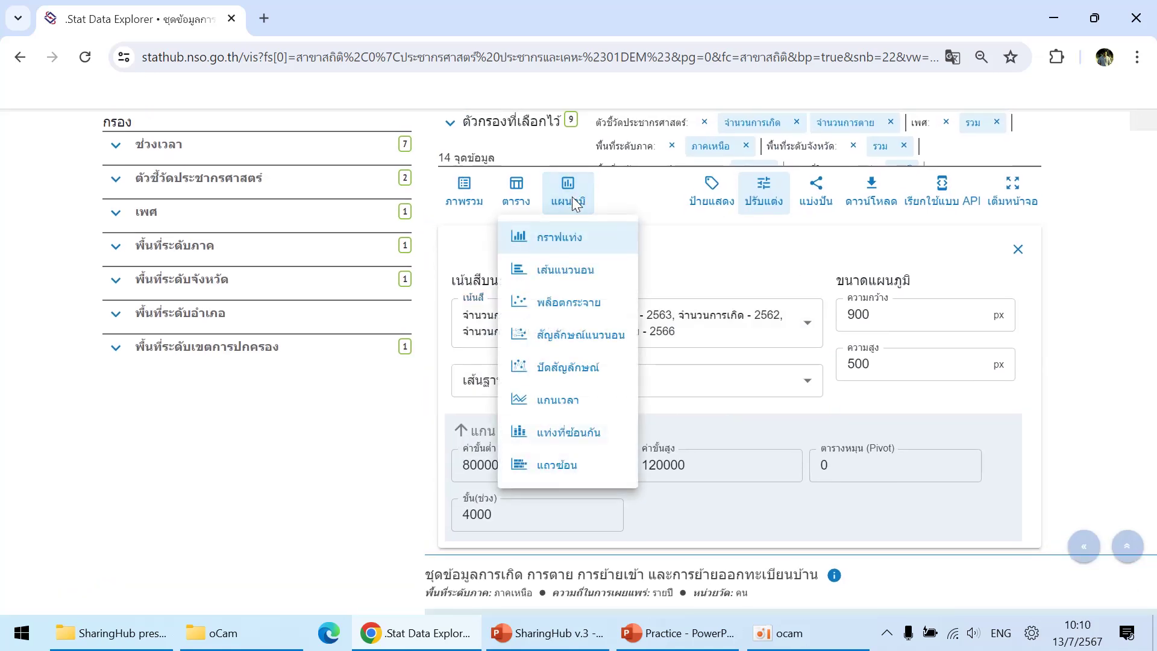
left_click(576, 271)
scroll(827, 340, "down", 2)
scroll(827, 340, "up", 4)
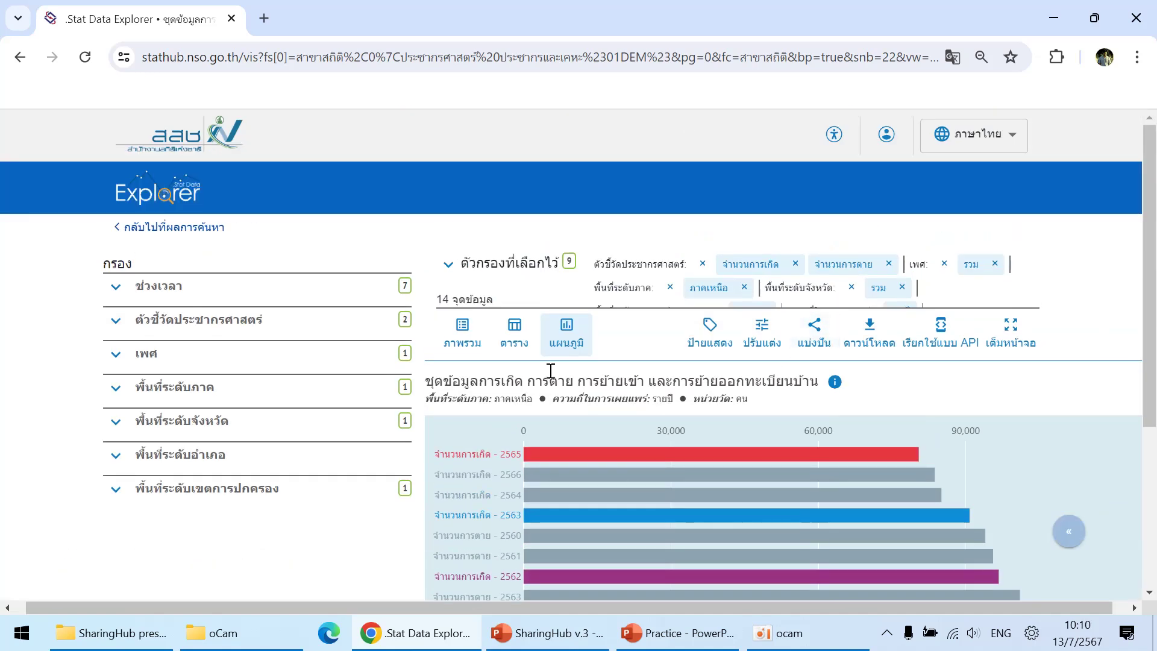
scroll(550, 370, "down", 3)
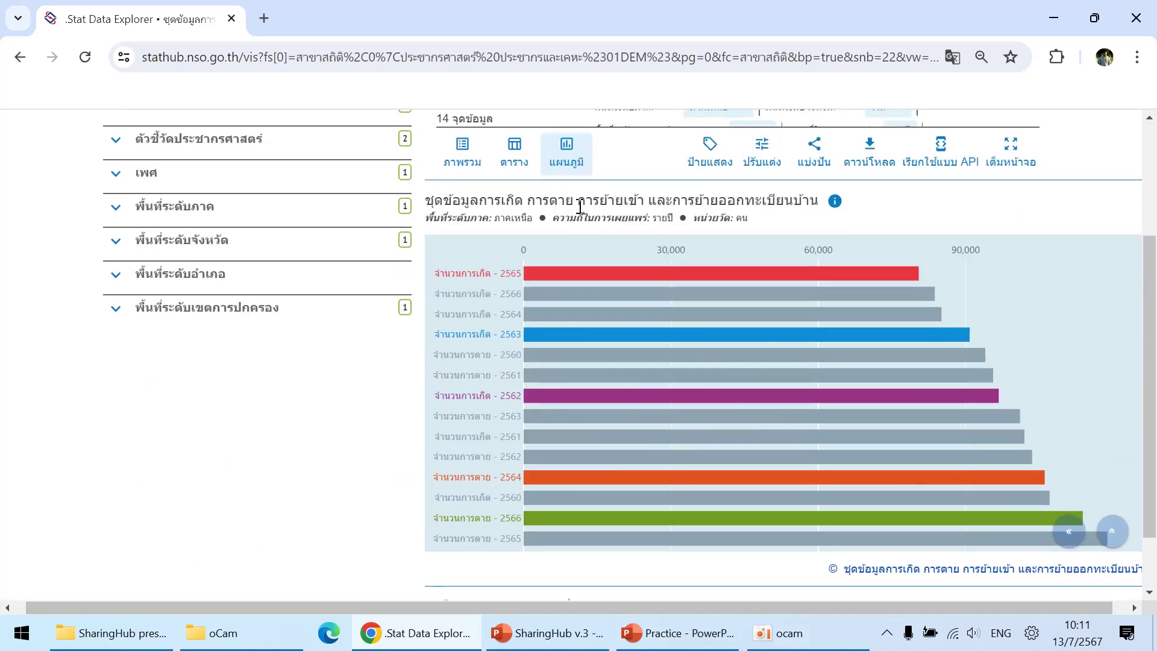
Step: Change the chart type to a scatter plot (พล็อตกระจาย) and bring the whole plot into view
left_click(570, 162)
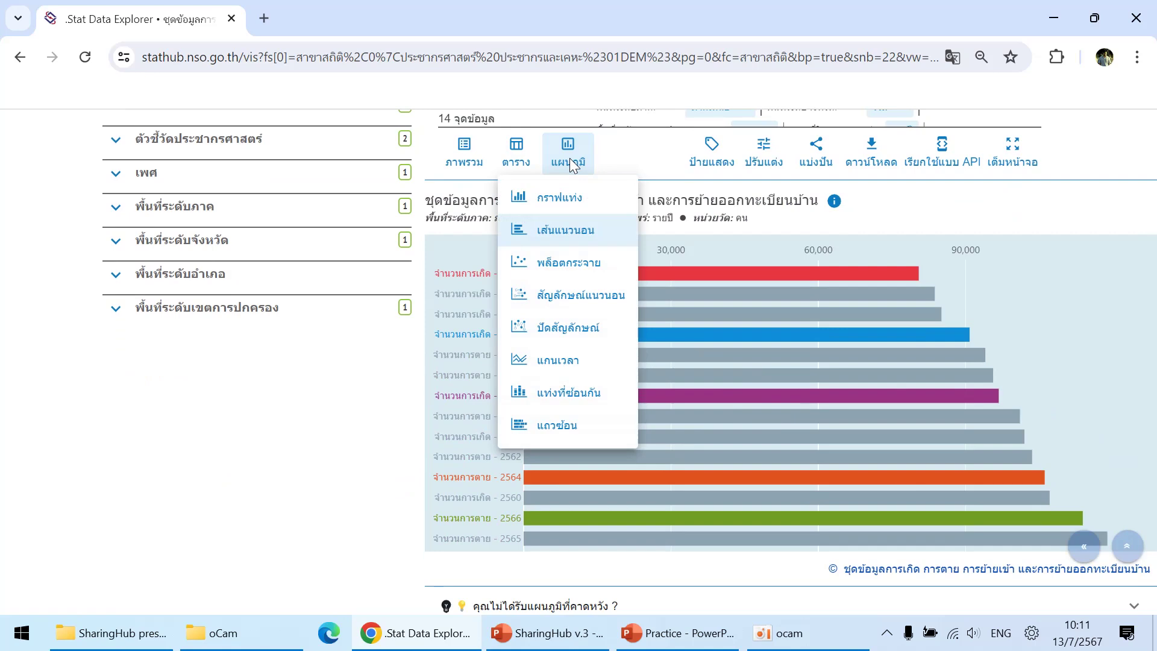
left_click(590, 272)
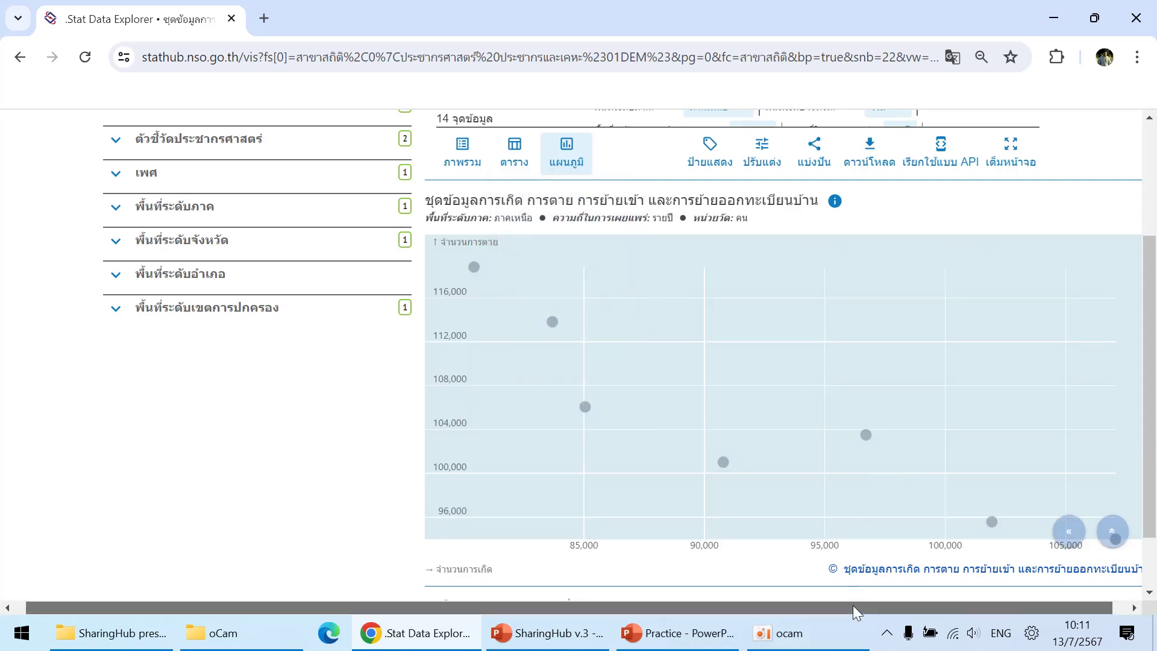
left_click_drag(852, 605, 935, 602)
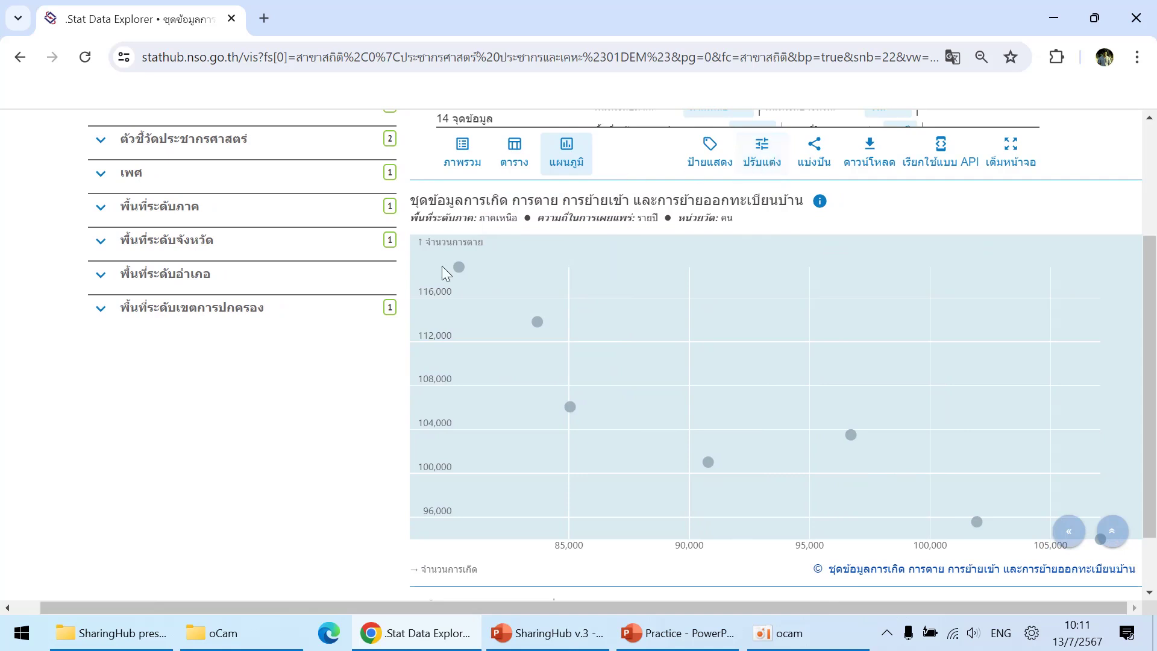
Step: Highlight the periods (ช่วงเวลา) 2560 and 2563 in color on the scatter plot and check the colored points
left_click(764, 166)
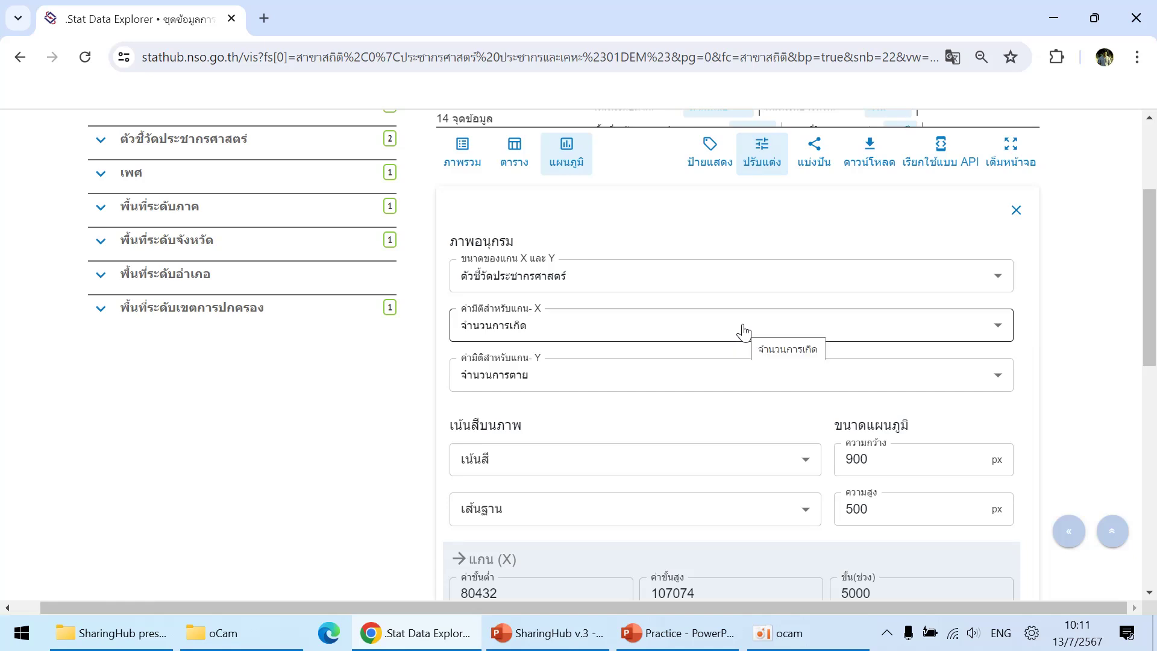
scroll(744, 325, "down", 3)
left_click(741, 288)
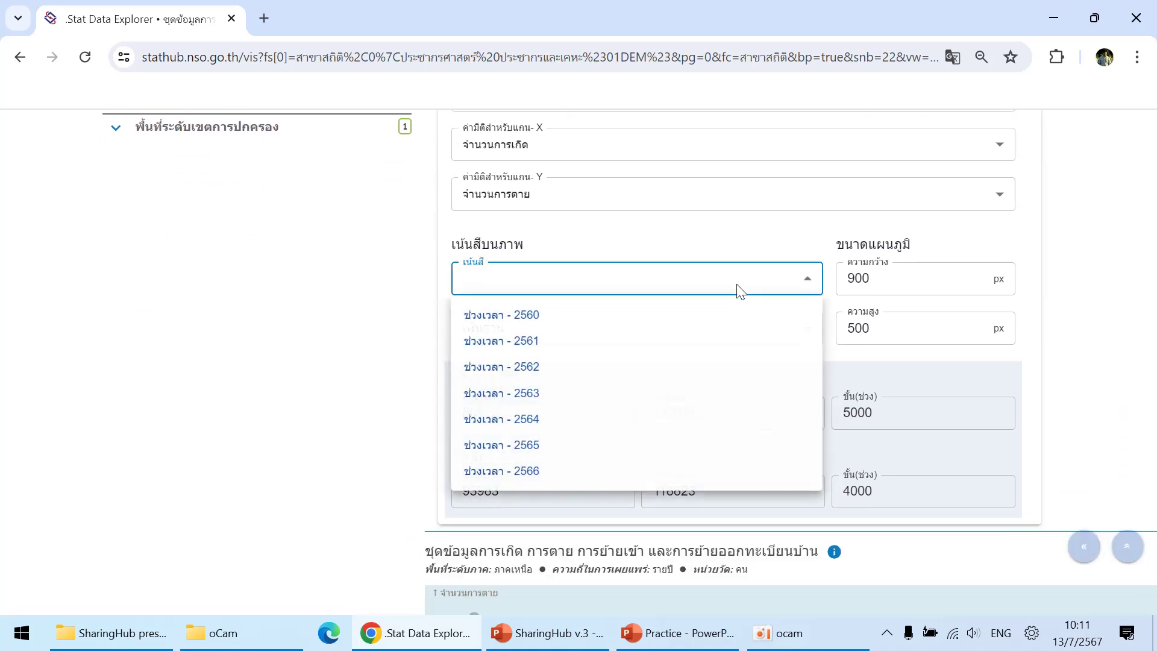
left_click(517, 322)
left_click(516, 393)
left_click(387, 395)
scroll(392, 385, "down", 6)
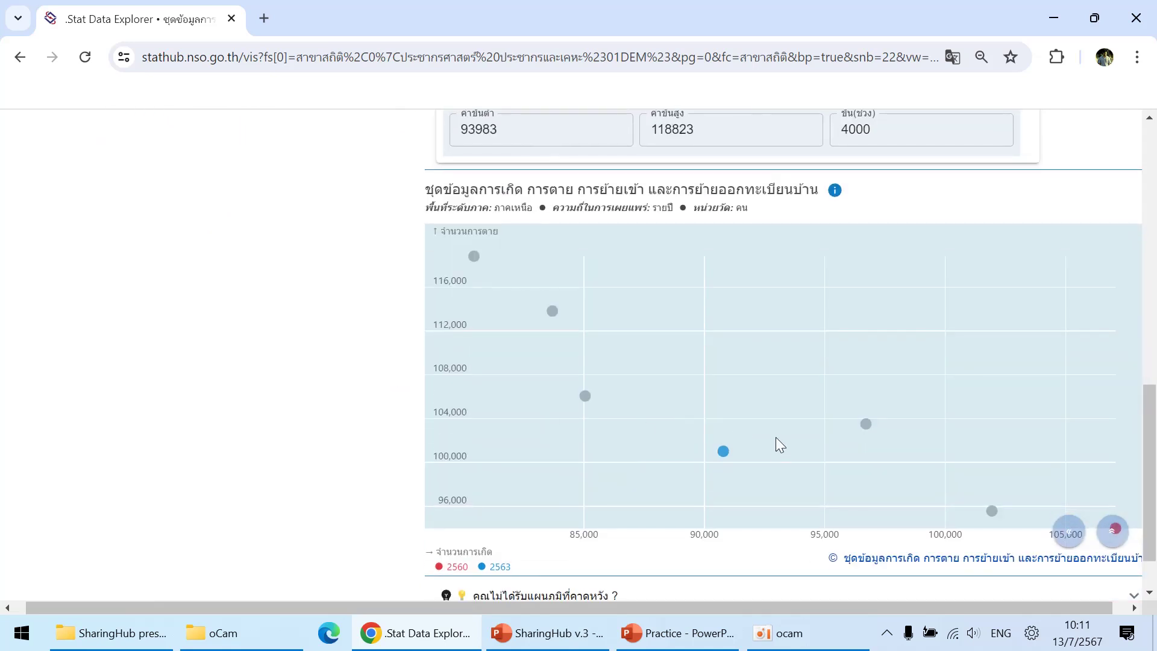
scroll(796, 425, "up", 4)
scroll(797, 423, "down", 6)
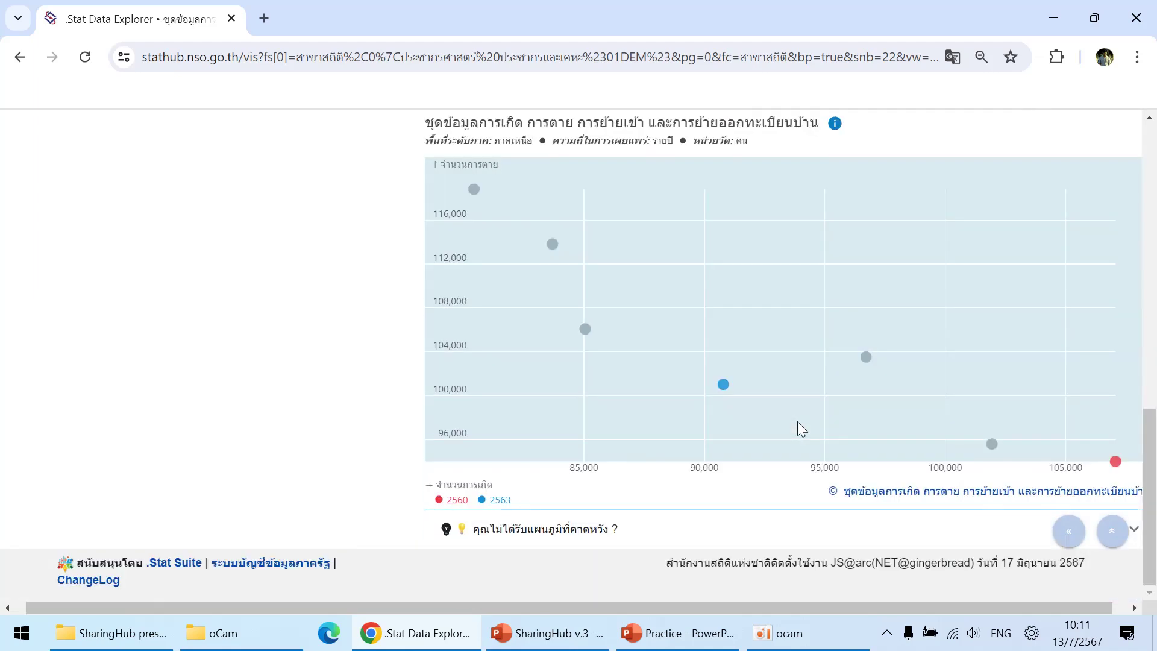
Step: Change the chart type to horizontal symbols (สัญลักษณ์แนวนอน) and look over the whole chart
scroll(798, 421, "up", 10)
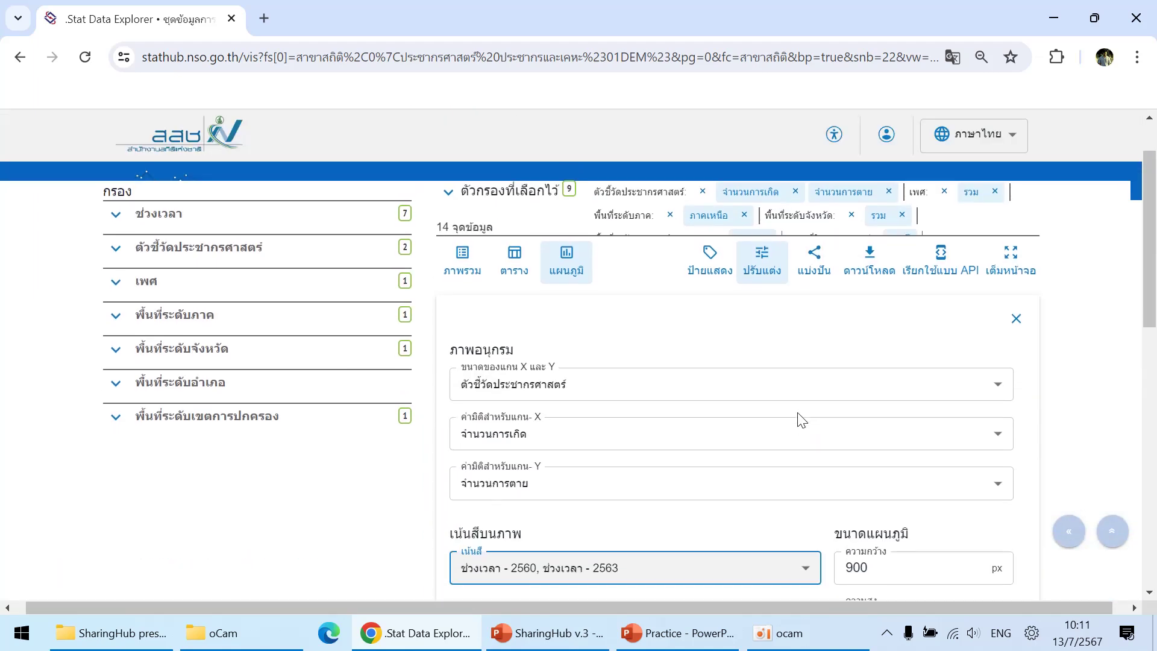
scroll(797, 416, "down", 4)
scroll(808, 337, "up", 4)
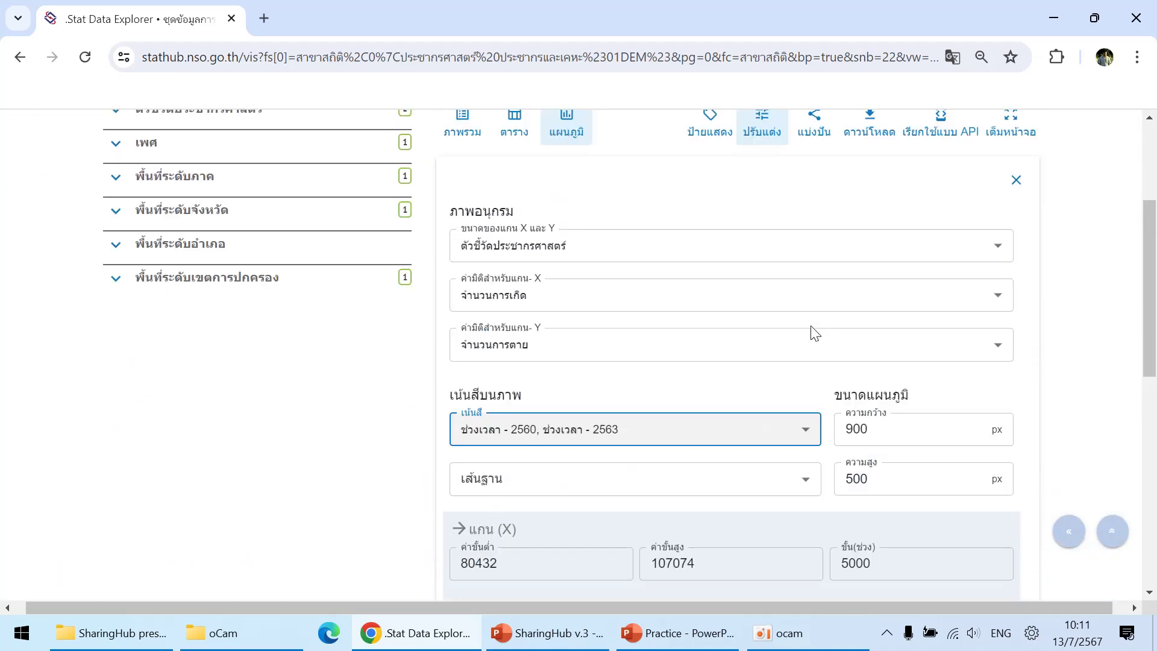
left_click(573, 275)
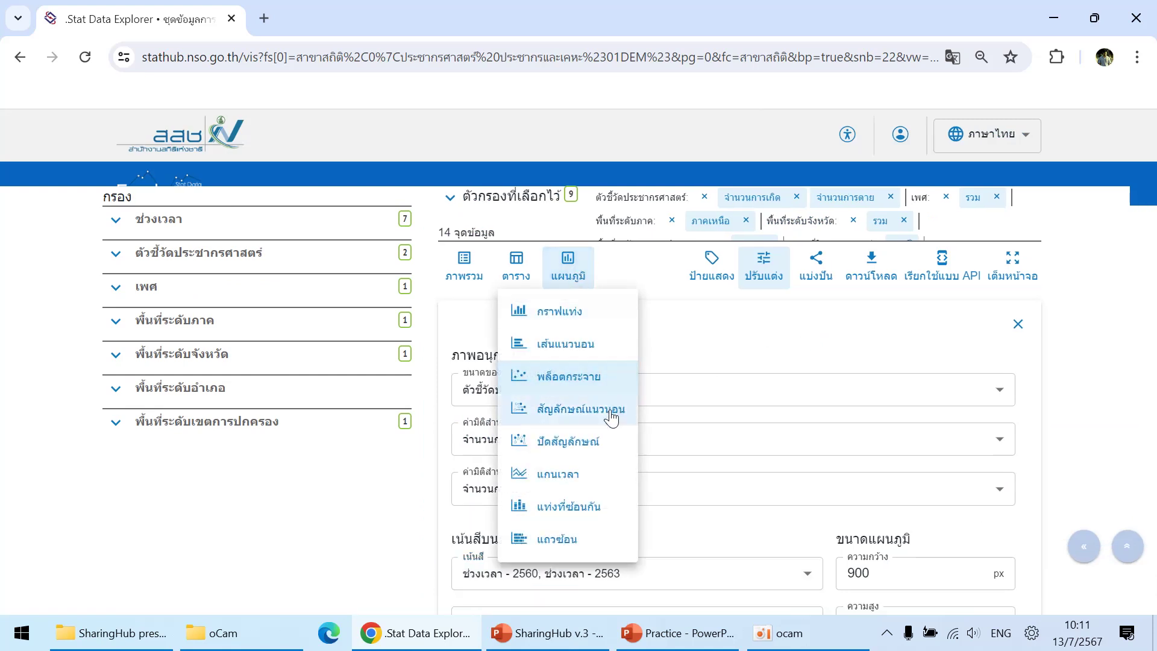
left_click(591, 409)
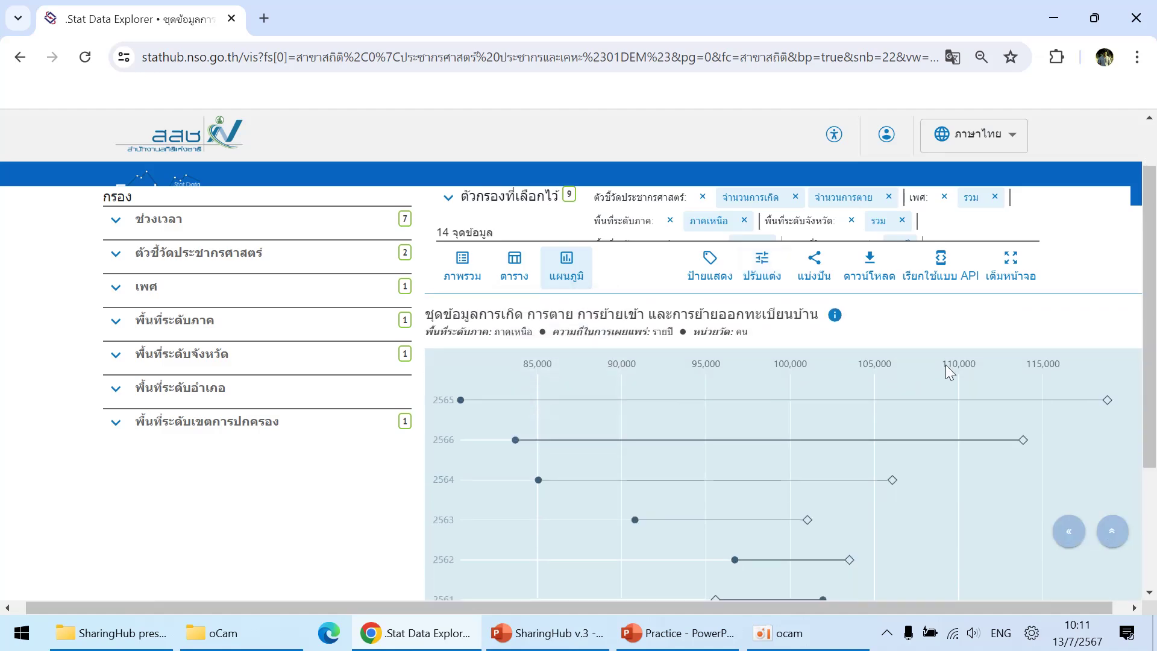
scroll(956, 369, "down", 3)
scroll(955, 367, "up", 3)
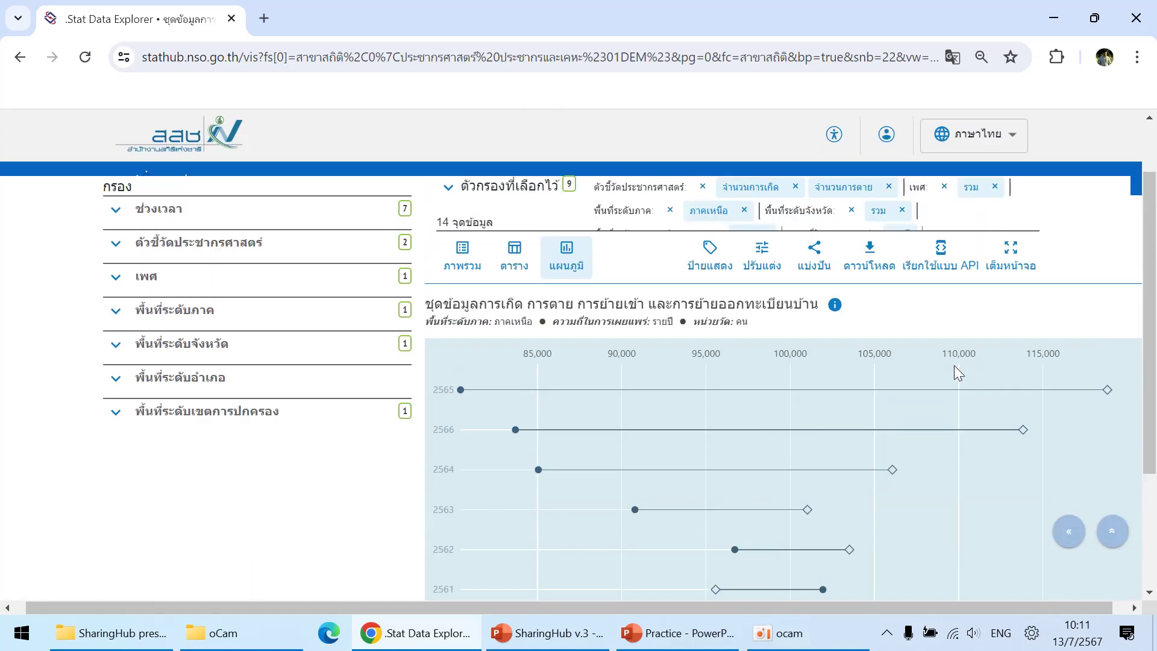
scroll(805, 387, "down", 2)
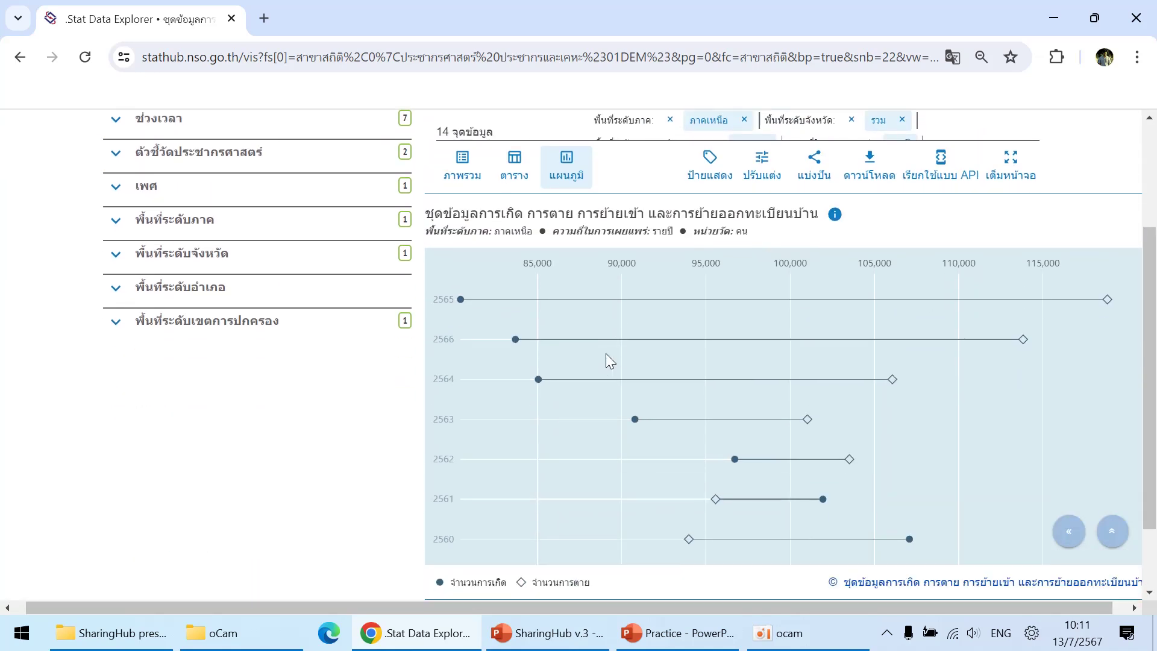
Step: Change the chart type to vertical symbols (ปัดสัญลักษณ์), then to stacked columns (แท่งที่ซ้อนกัน)
left_click(573, 180)
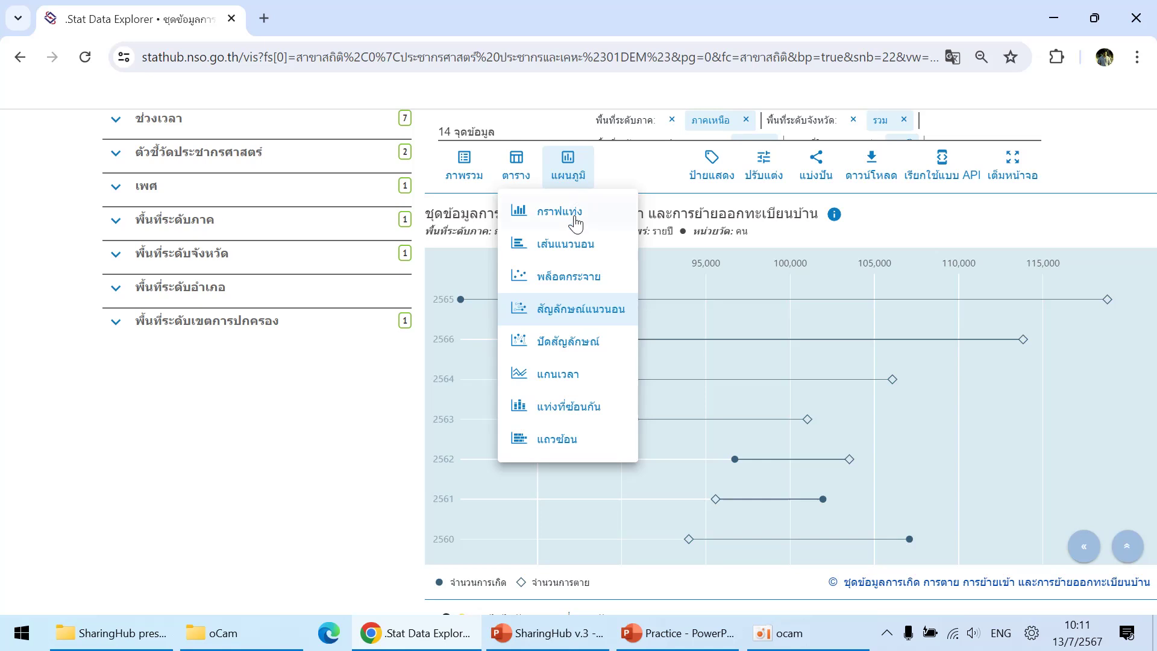
left_click(588, 347)
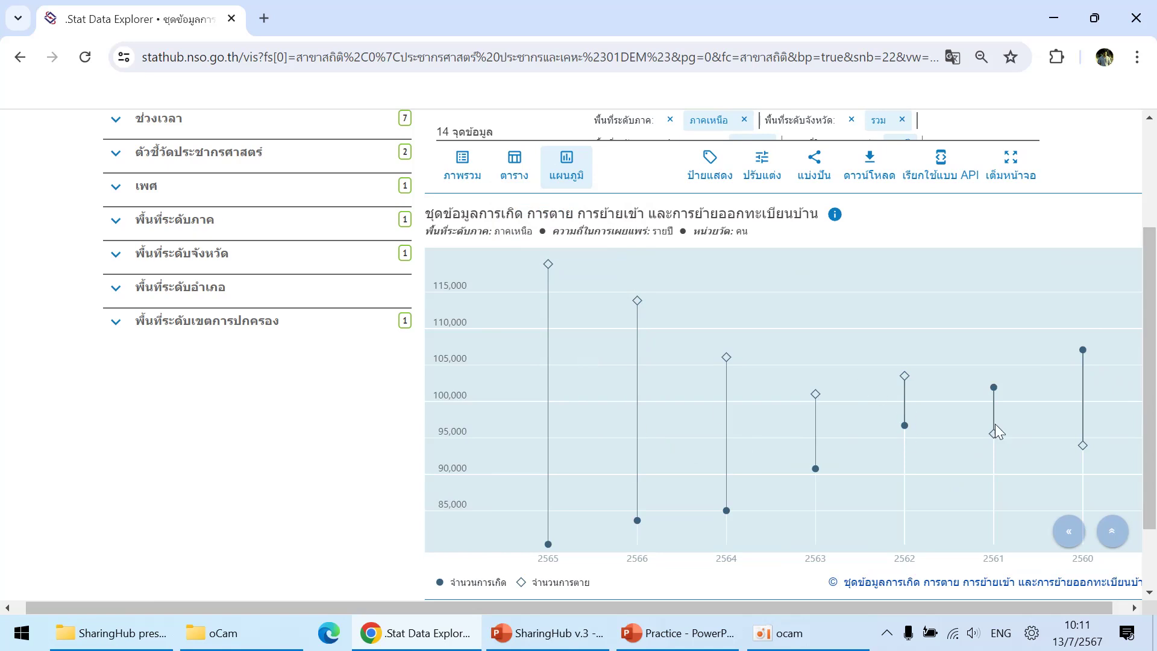
left_click(569, 181)
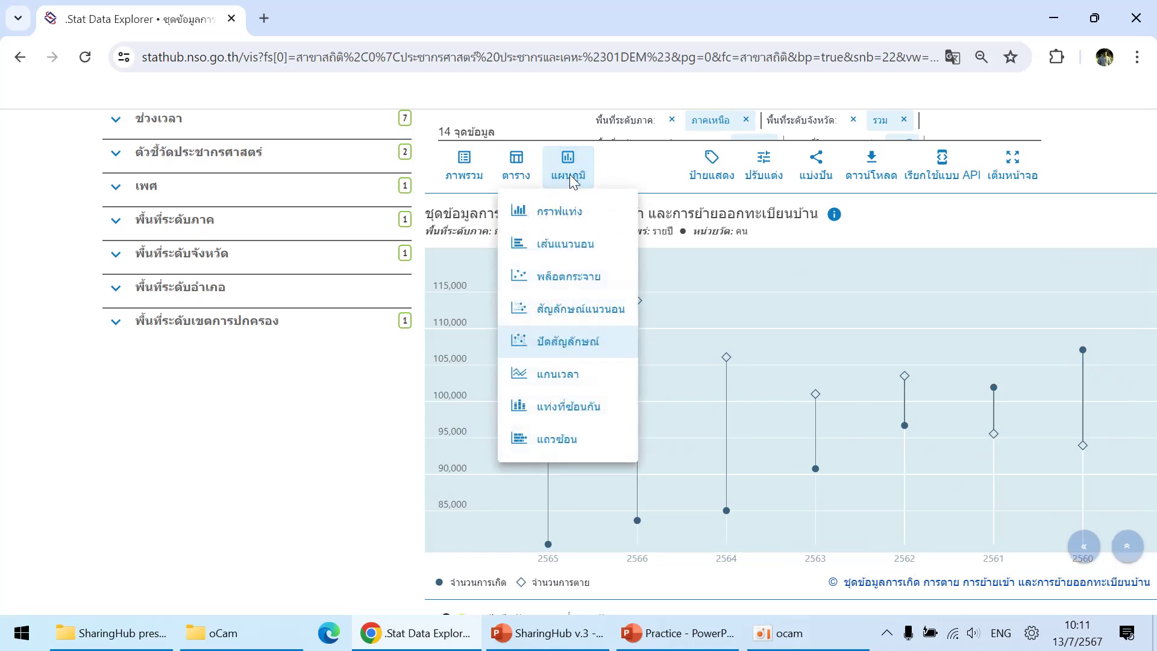
left_click(572, 412)
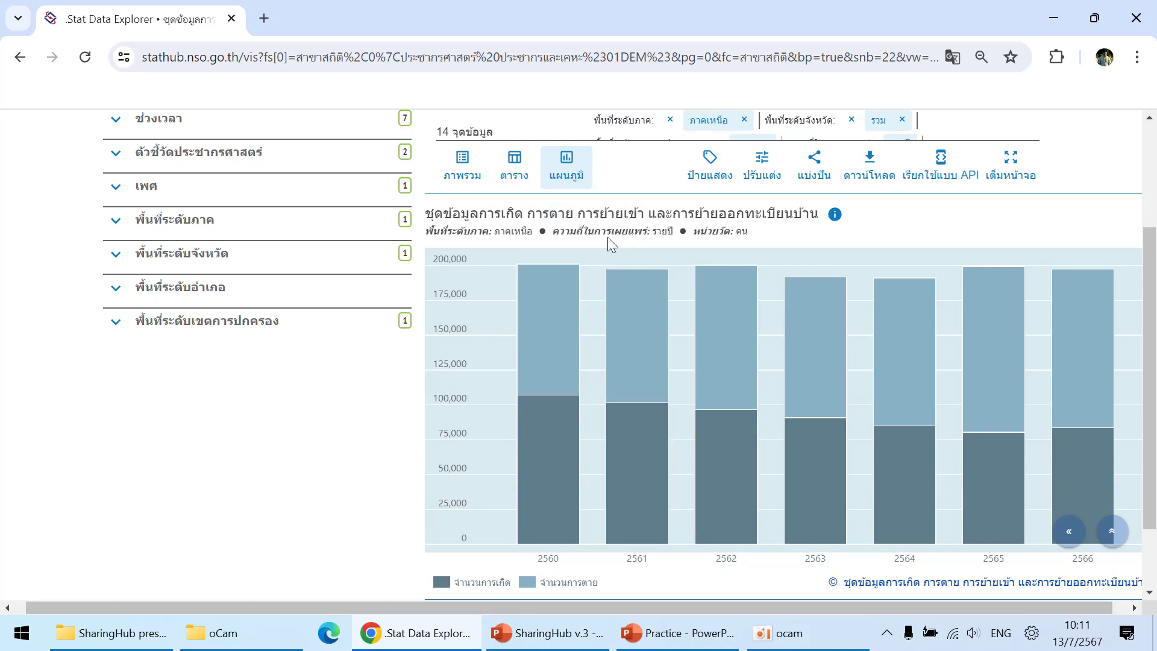
Step: Change the chart type to stacked rows (แถวซ้อน) and check the values of its bars
left_click(574, 178)
left_click(570, 439)
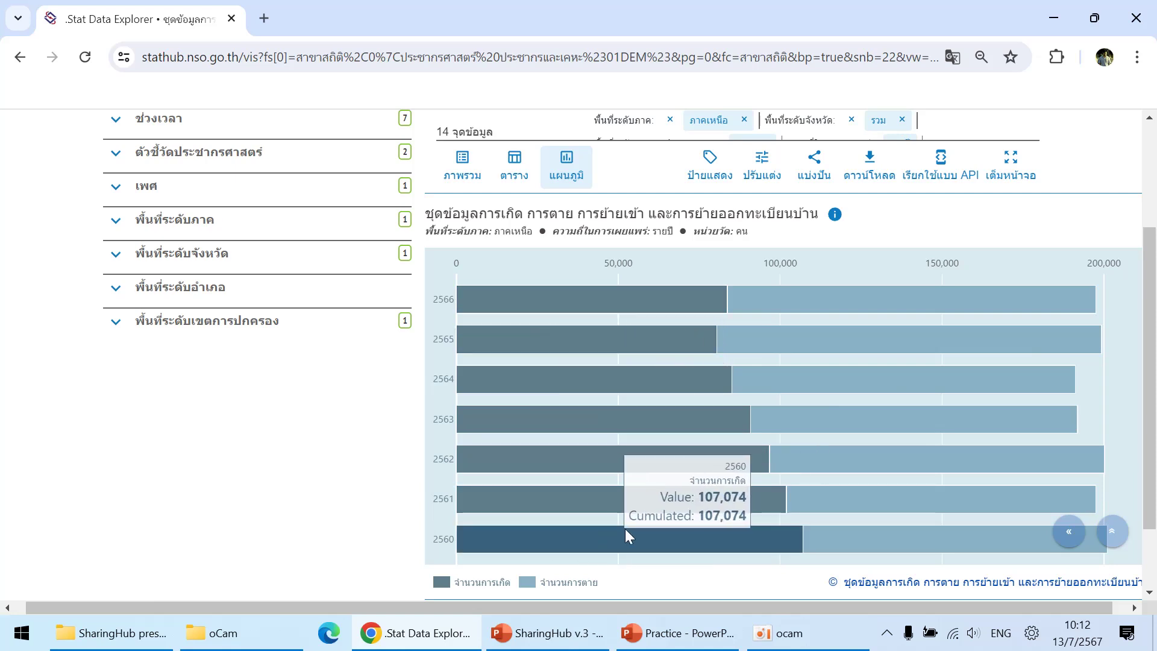
scroll(650, 439, "down", 2)
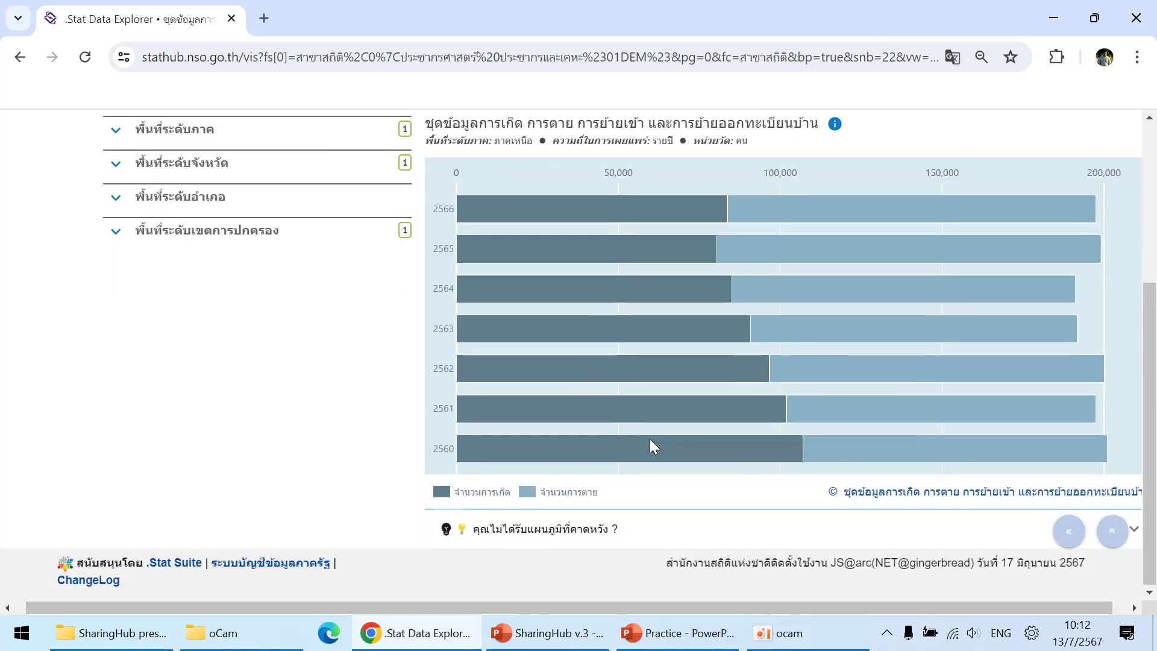
Step: Switch to the SharingHub v.3 presentation in PowerPoint and present the Example 2 task slide followed by its solution slide
left_click(678, 641)
left_click(678, 640)
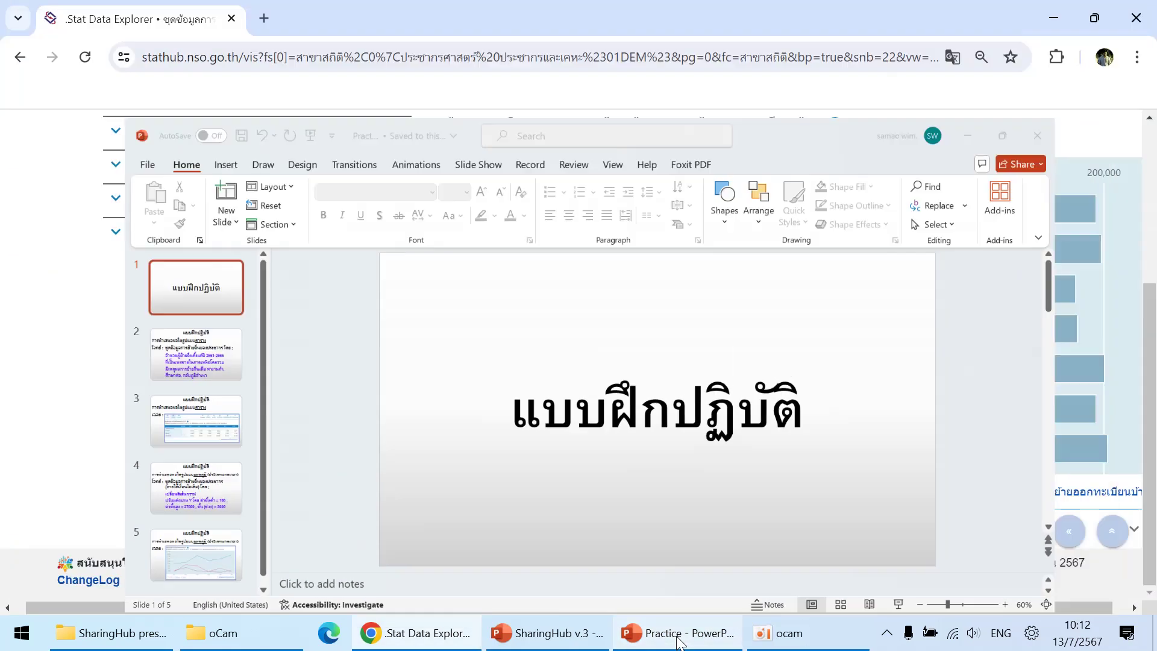
left_click(571, 638)
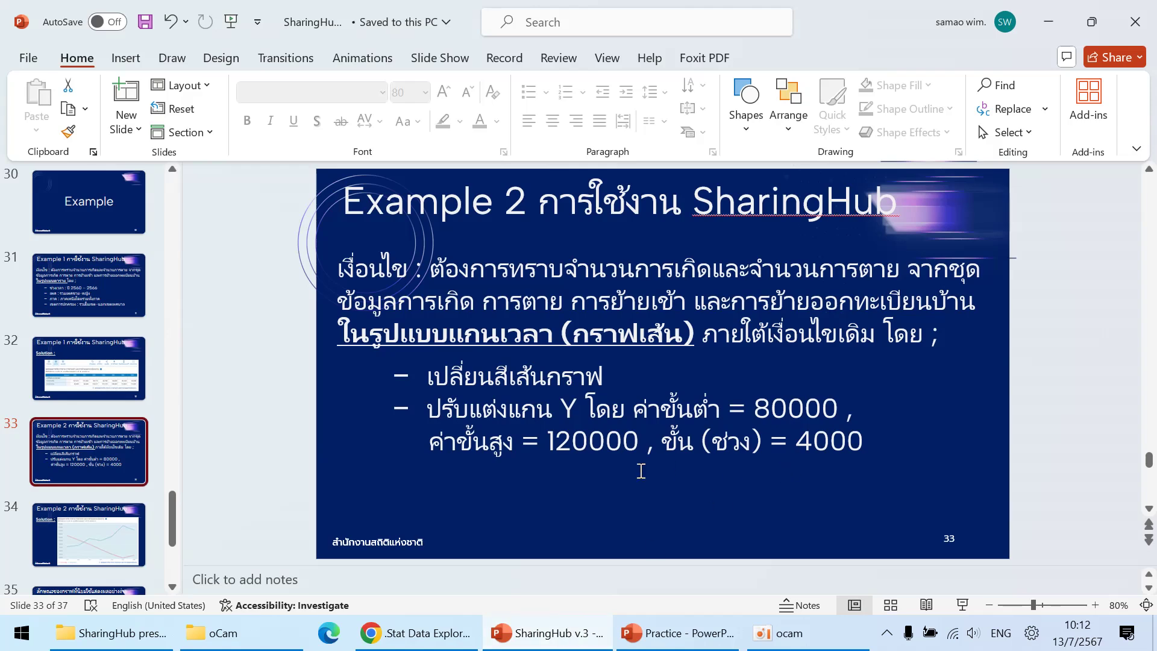
left_click(963, 604)
key("Right")
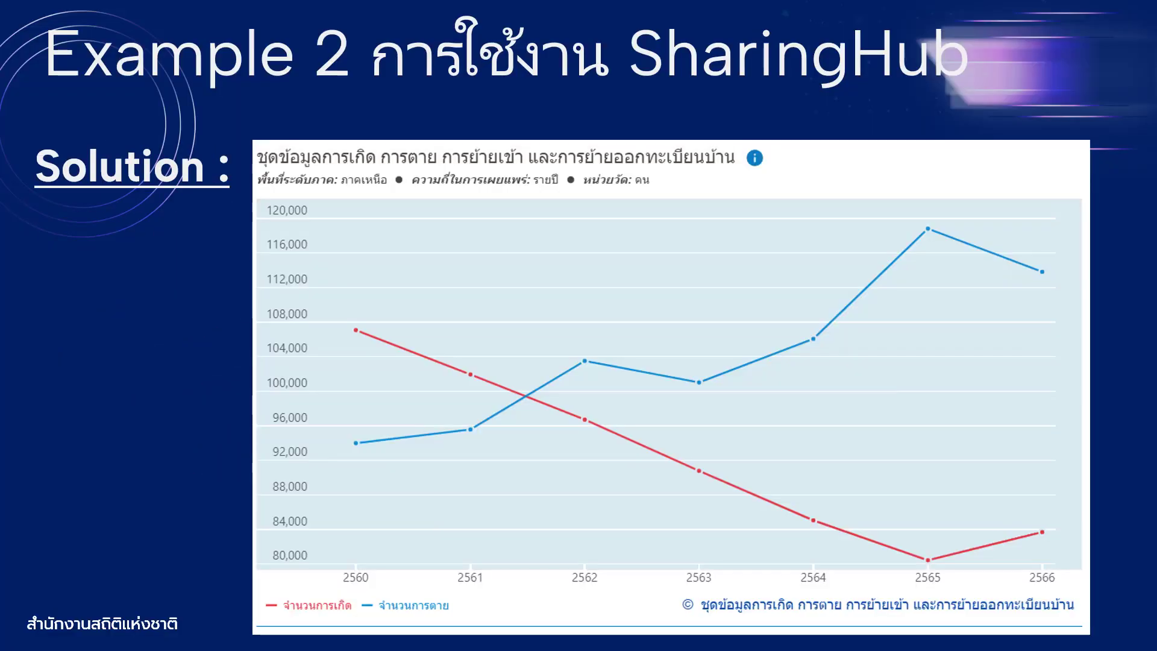
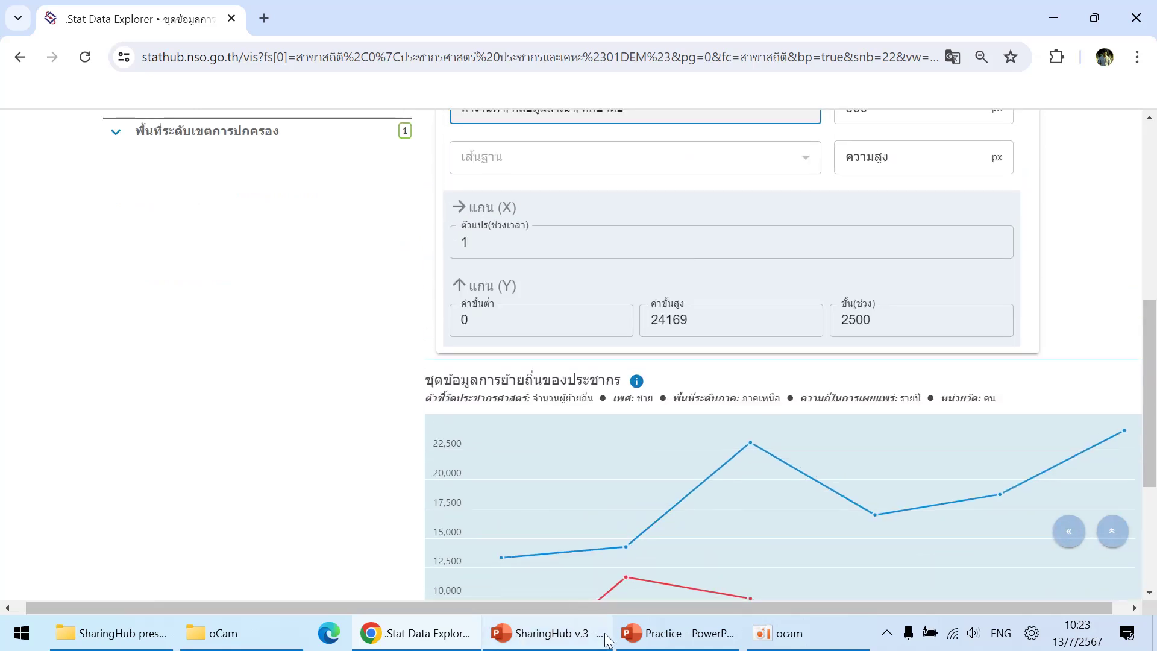
Step: Check the timeline chart exercise on slide 4 of the Practice presentation and set the Y-axis minimum (ค่าขั้นต่ำ) to 100 in Stat Data Explorer
left_click(701, 634)
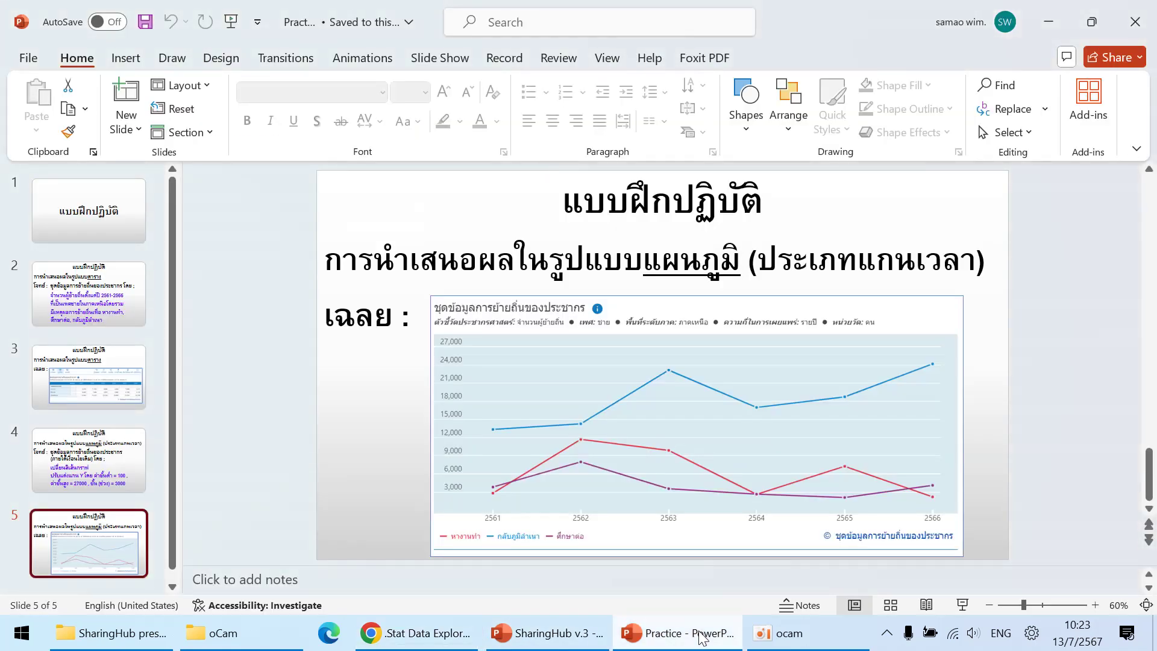
key("Up")
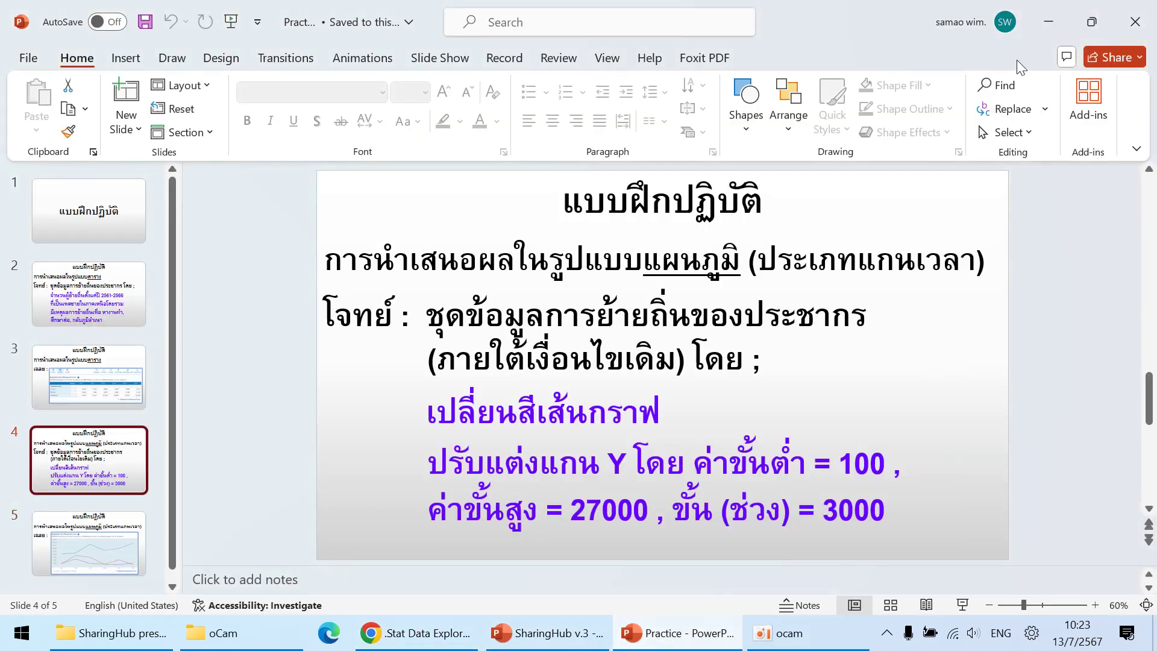
left_click(1068, 24)
left_click(486, 316)
left_click_drag(486, 316, 459, 319)
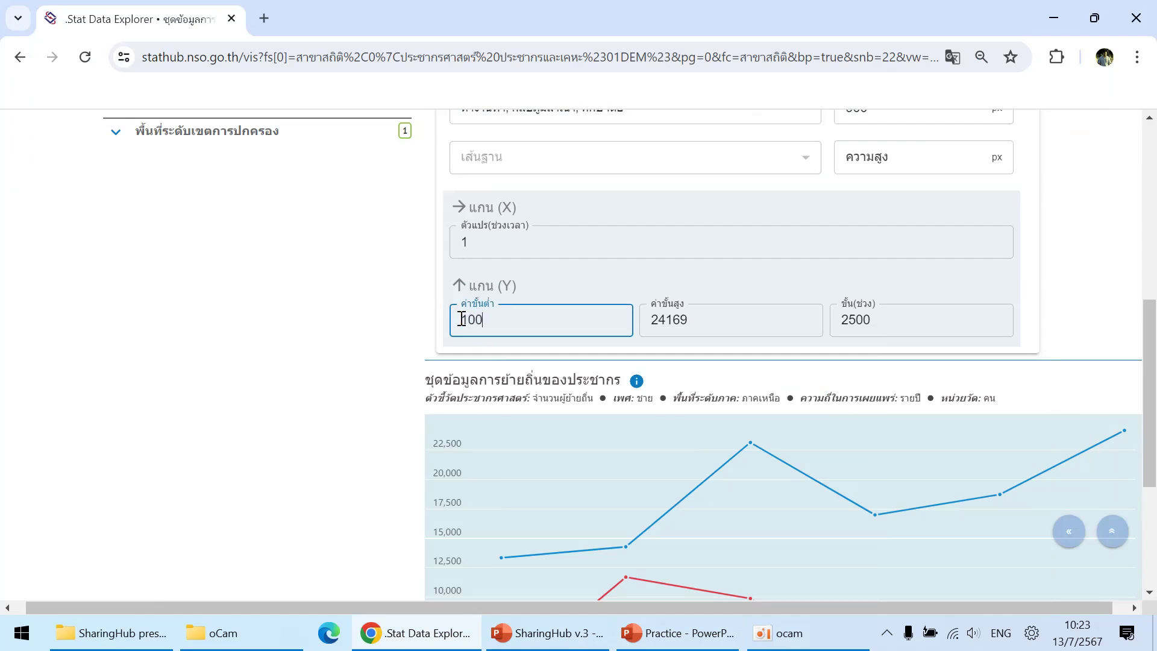
Step: Recheck the exercise slide in PowerPoint and set the chart's Y-axis maximum (ค่าขั้นสูง) to 27000 in Stat Data Explorer
left_click(666, 633)
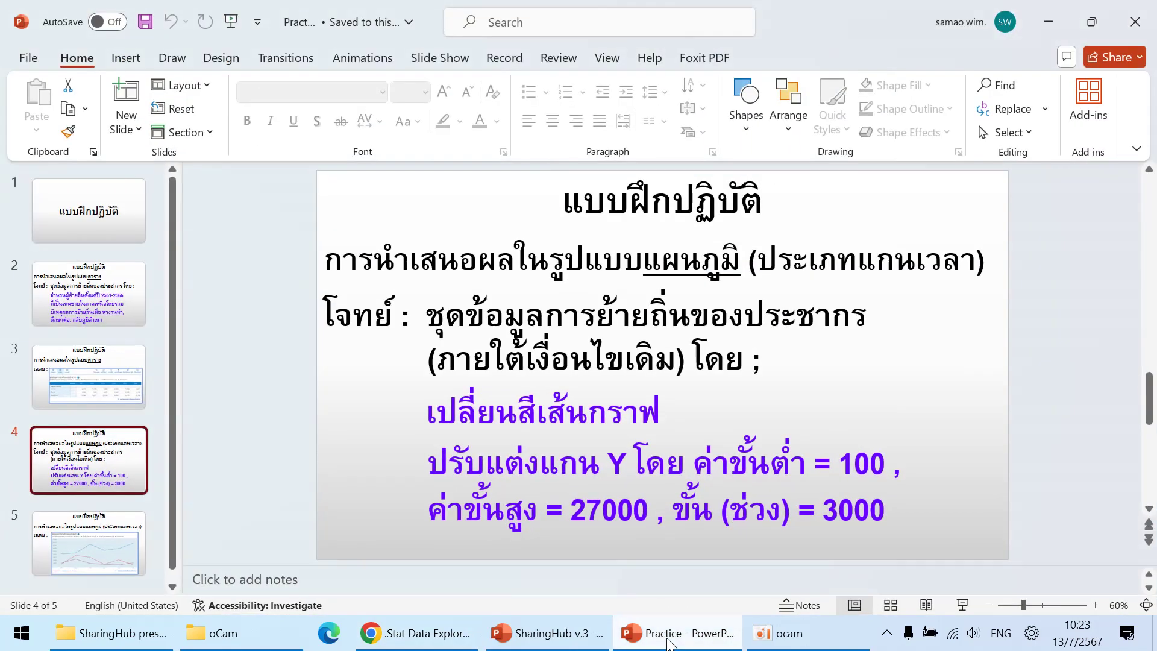
left_click(666, 633)
key("Tab")
type("27000")
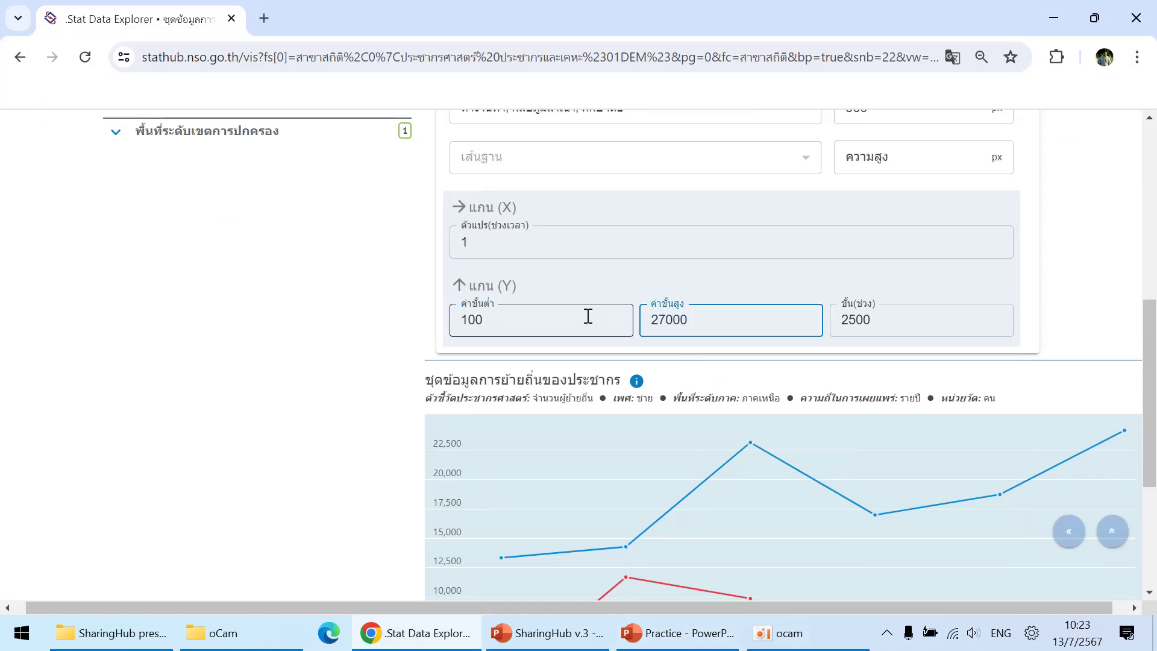
left_click(324, 410)
Step: Consult the exercise slide in PowerPoint again and set the chart's Y-axis interval (ขั้น(ช่วง)) to 3000 in Stat Data Explorer
left_click(696, 641)
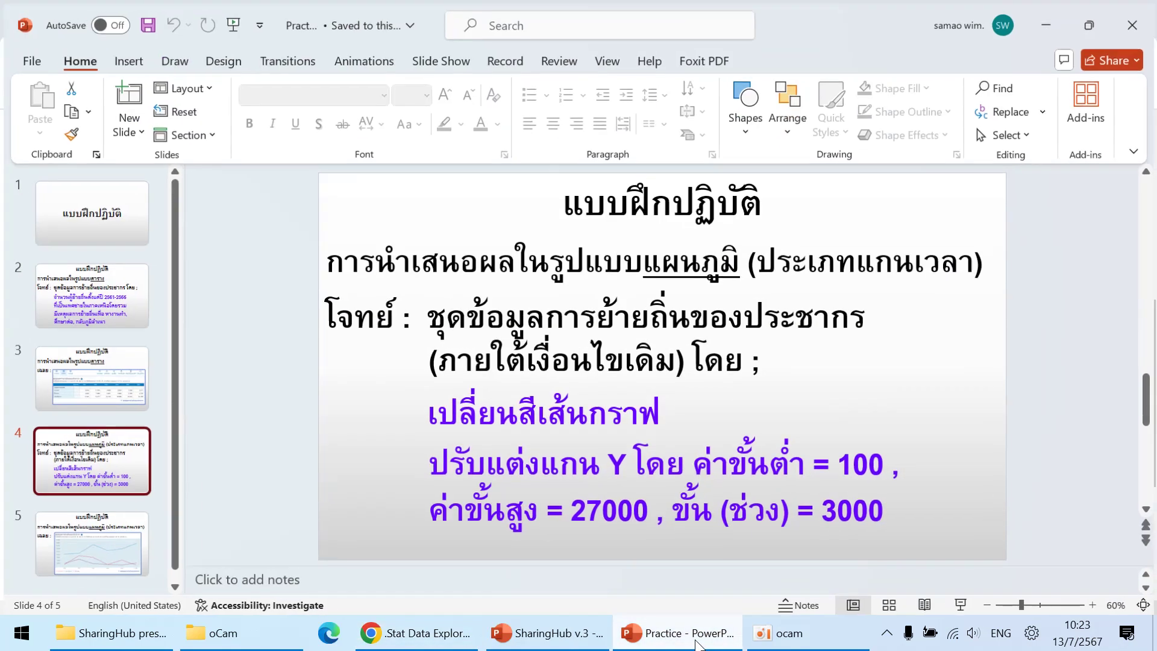
left_click(696, 640)
double_click(860, 323)
type("30")
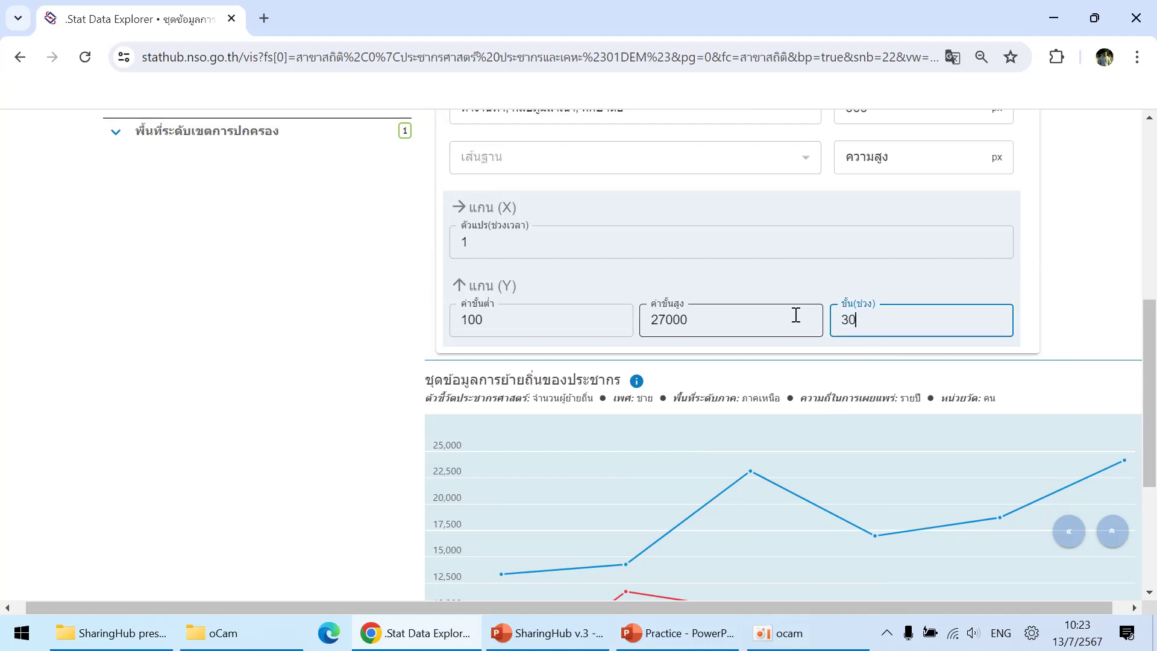
type("00")
left_click(281, 415)
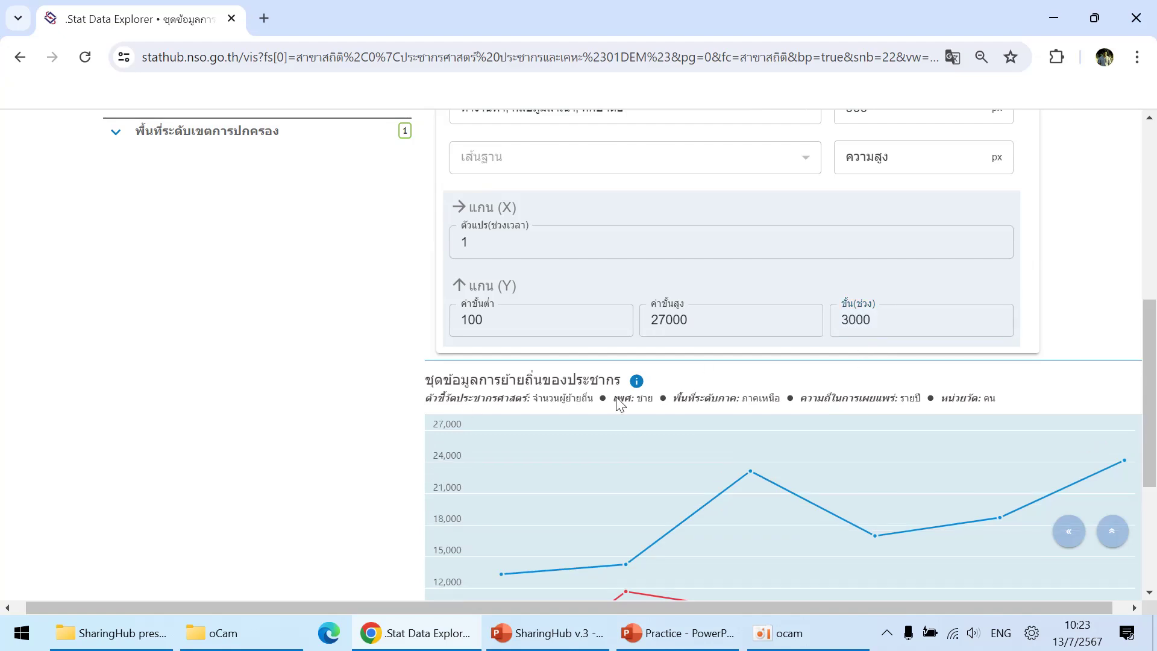
Step: Set the chart width (ความกว้าง) to 800 px and check how the migration chart fits the page
left_click_drag(763, 606, 974, 606)
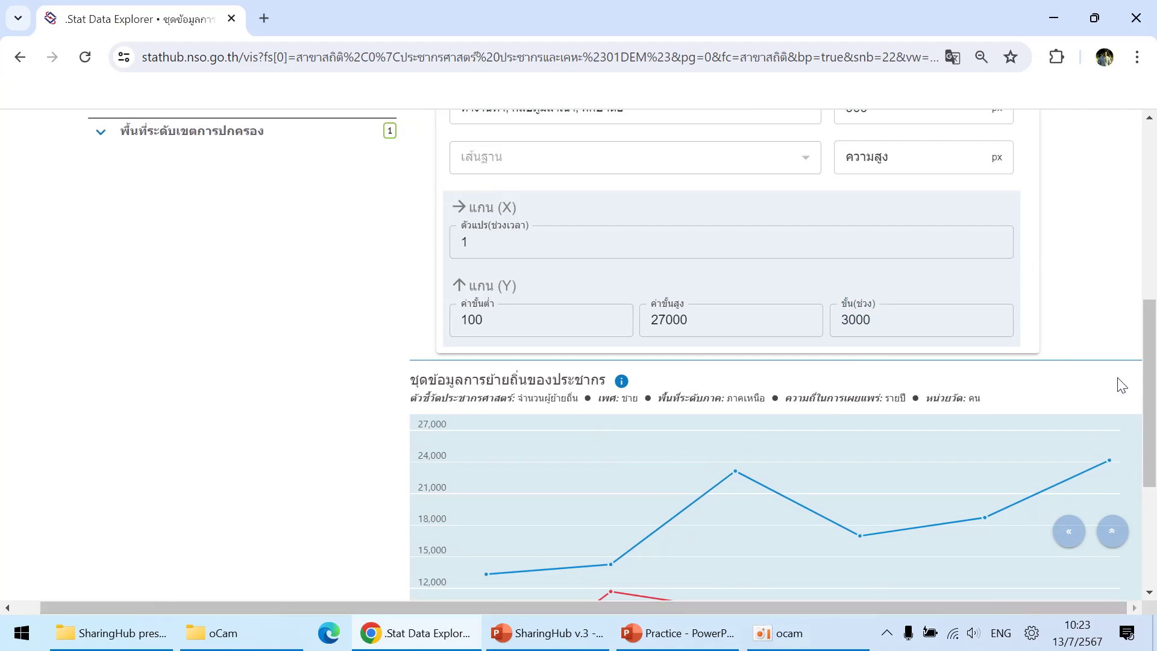
scroll(1087, 401, "up", 5)
scroll(904, 375, "down", 1)
left_click(898, 381)
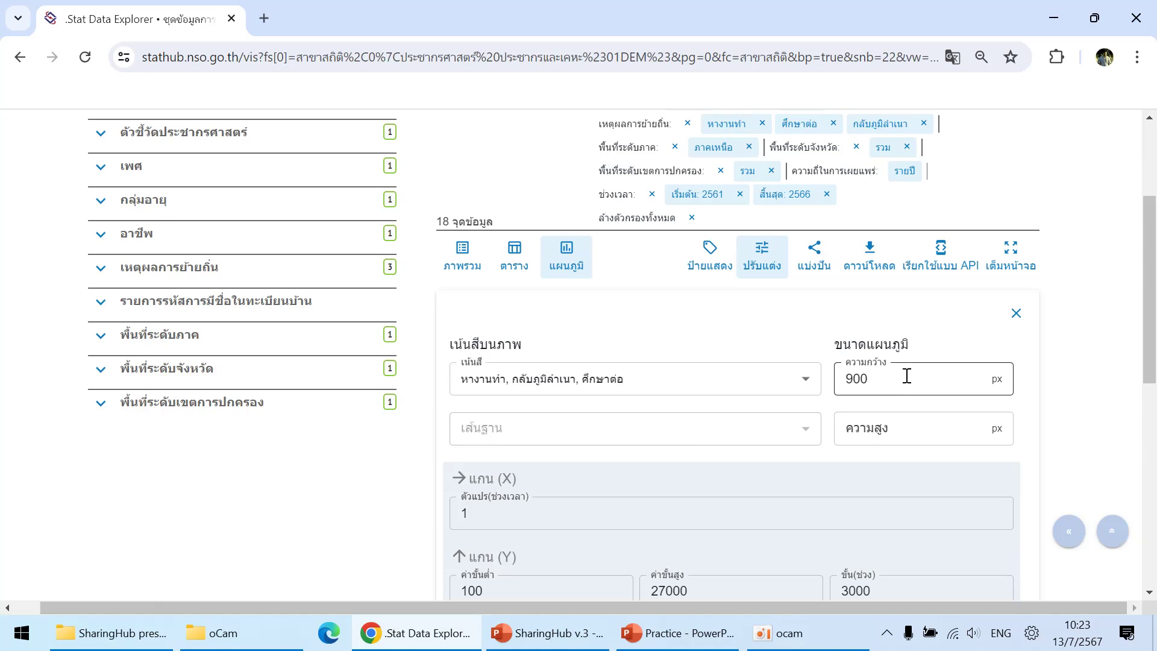
double_click(899, 381)
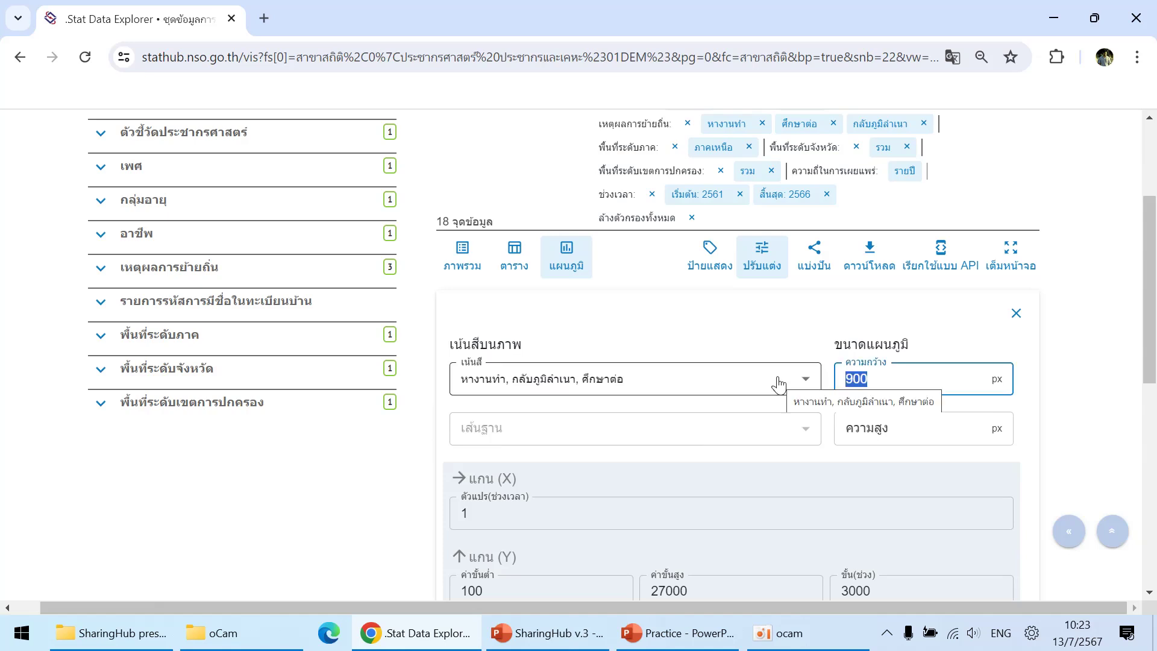
type("80")
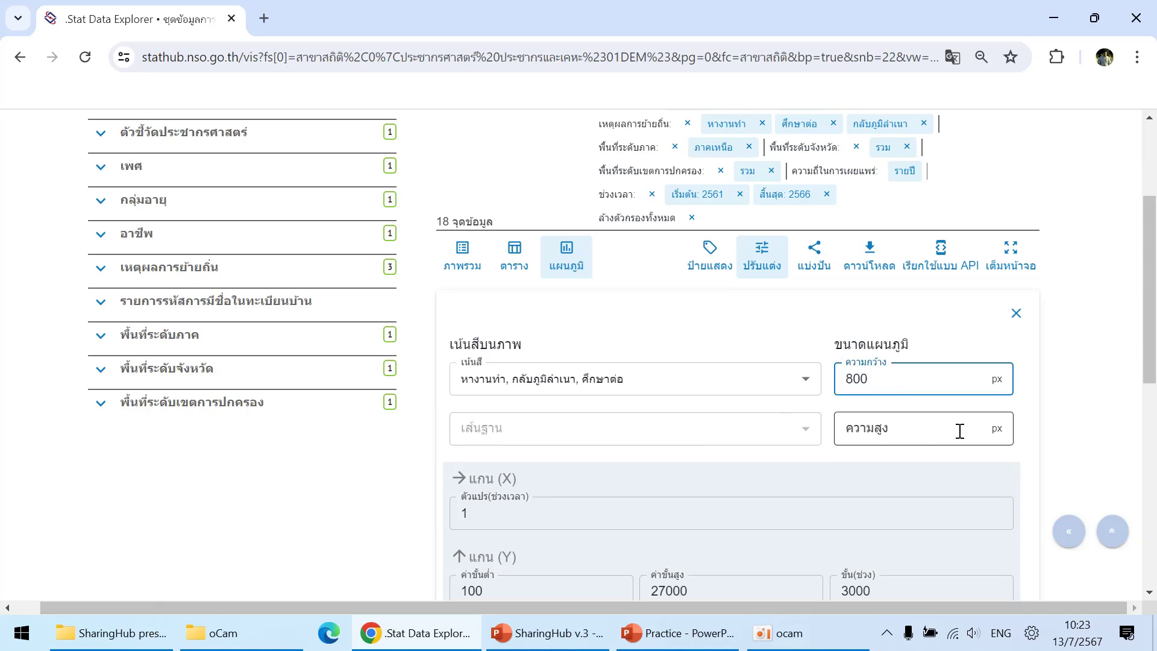
scroll(1077, 426, "down", 5)
scroll(1075, 424, "down", 4)
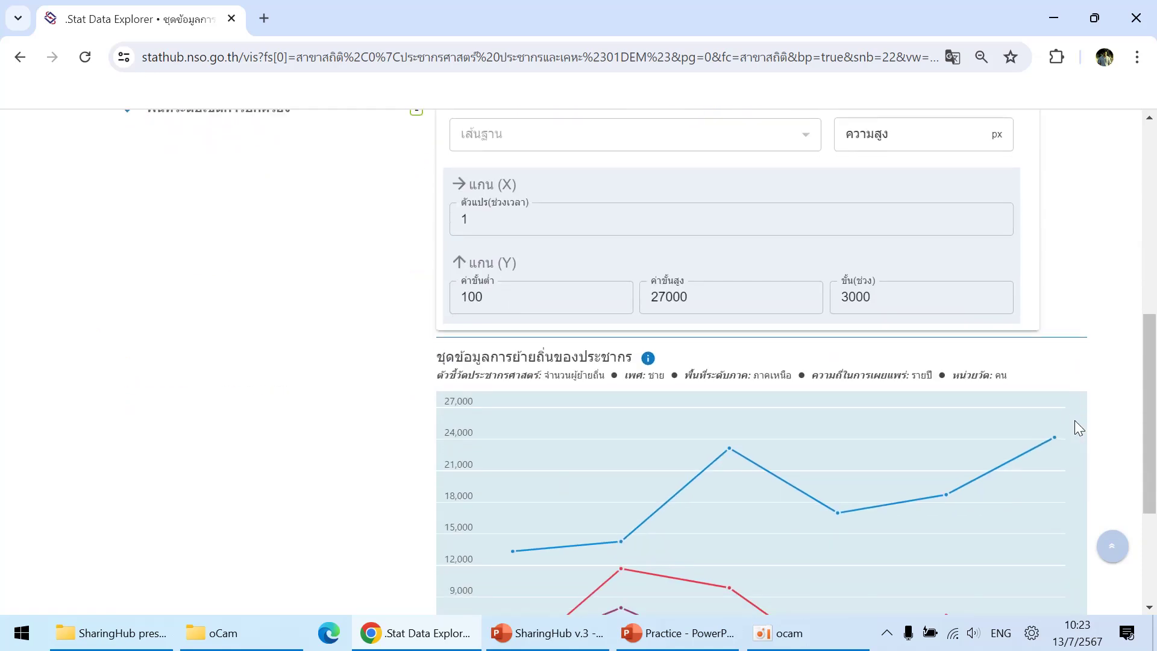
Step: Set the chart width (ความกว้าง) to 700 px and check the resized migration chart
scroll(1082, 430, "up", 5)
scroll(1085, 434, "up", 4)
left_click_drag(953, 400, 830, 416)
type("700")
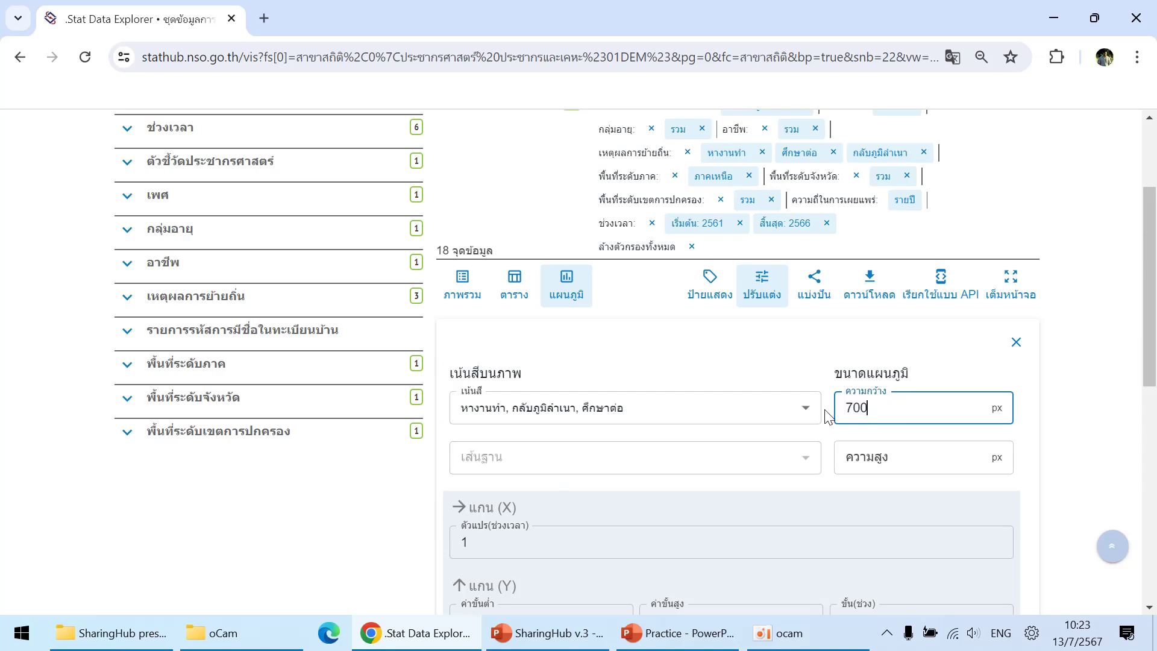
left_click(1093, 460)
scroll(1096, 460, "down", 7)
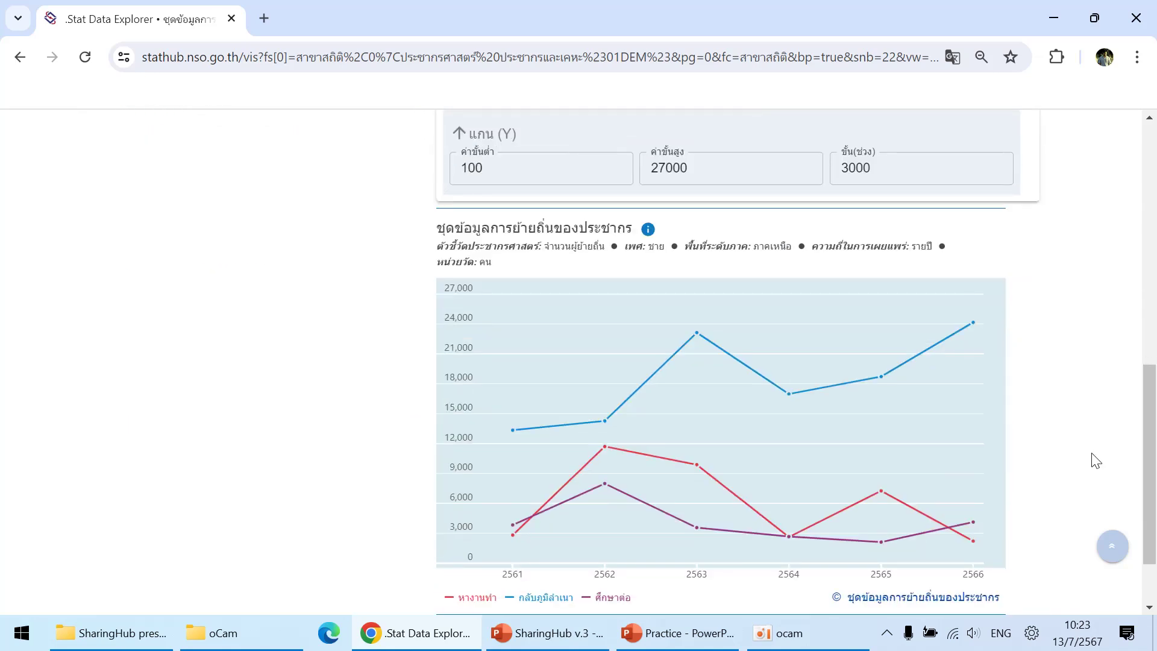
Step: Set the chart width (ความกว้าง) to 750 px and review the complete migration timeline chart
scroll(1093, 460, "up", 8)
left_click_drag(881, 407, 851, 407)
type("50")
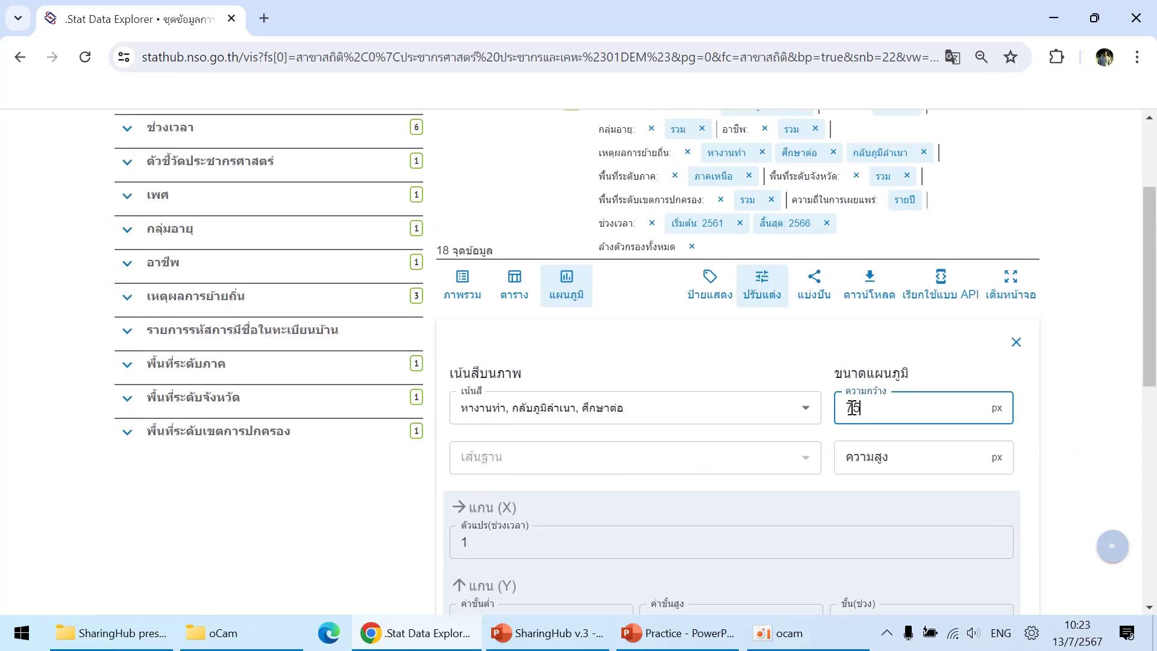
left_click(1079, 444)
scroll(1082, 444, "down", 7)
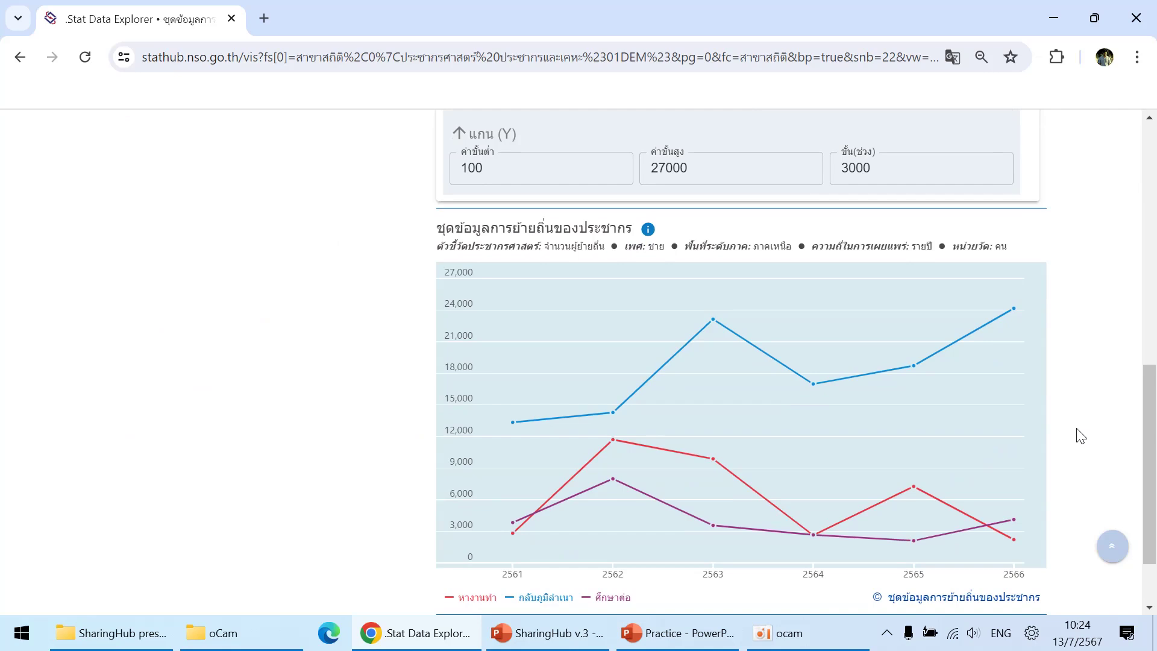
scroll(1081, 436, "up", 6)
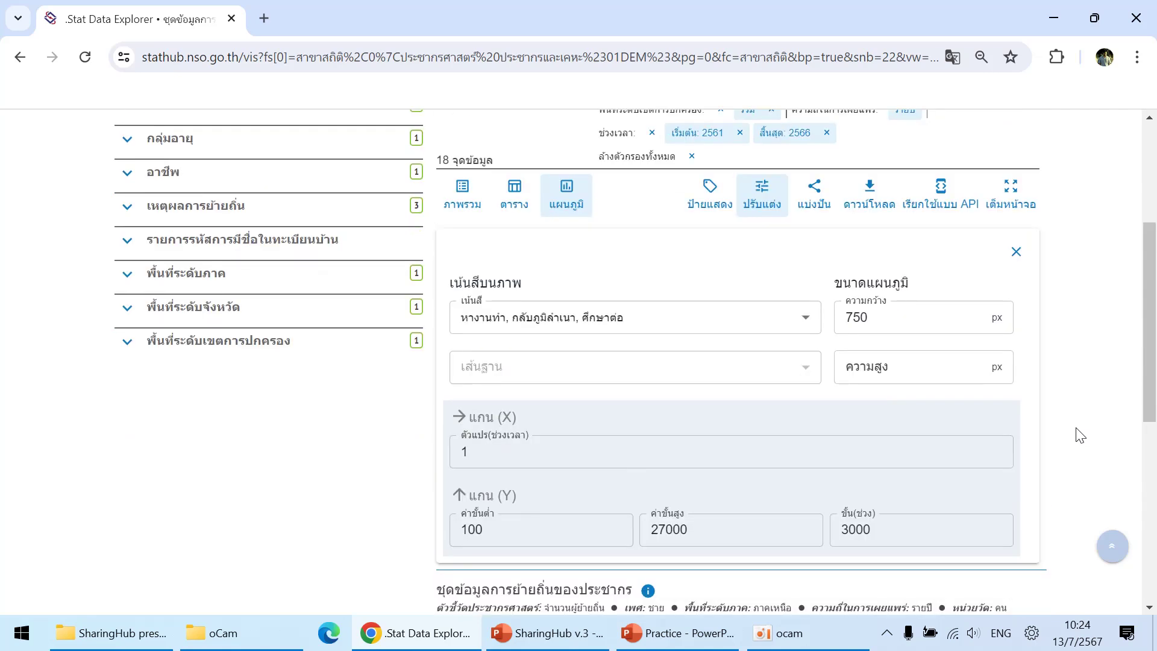
scroll(1079, 436, "down", 7)
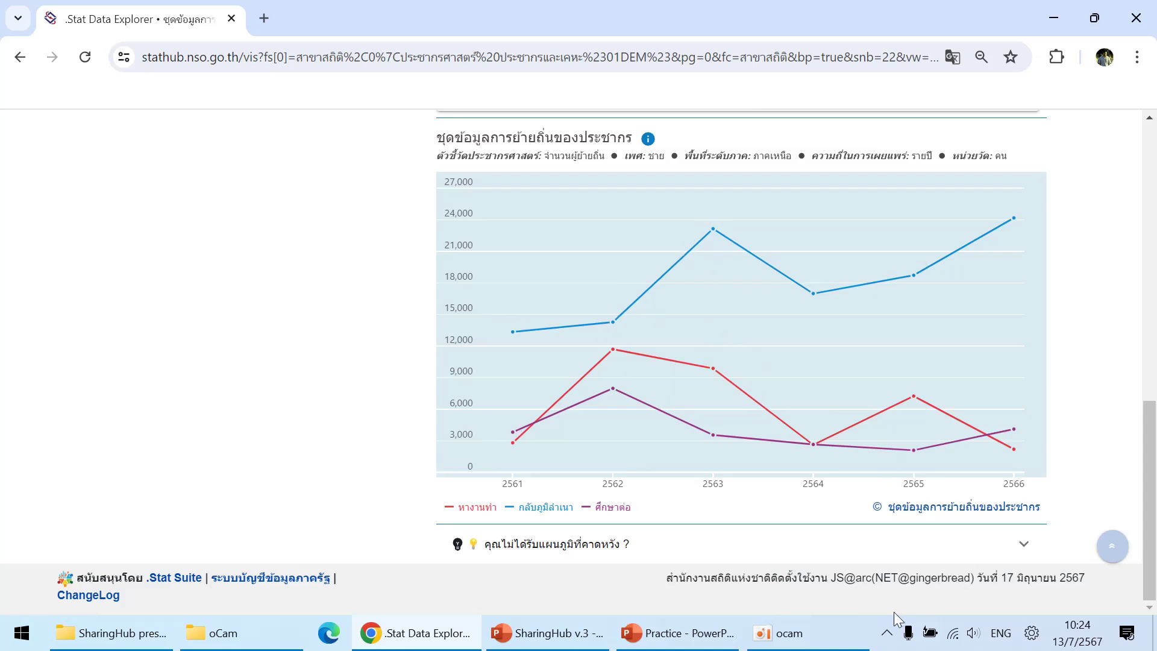
Step: Close the chart customization settings (ปรับแต่ง) for the migration chart
mouse_move(688, 636)
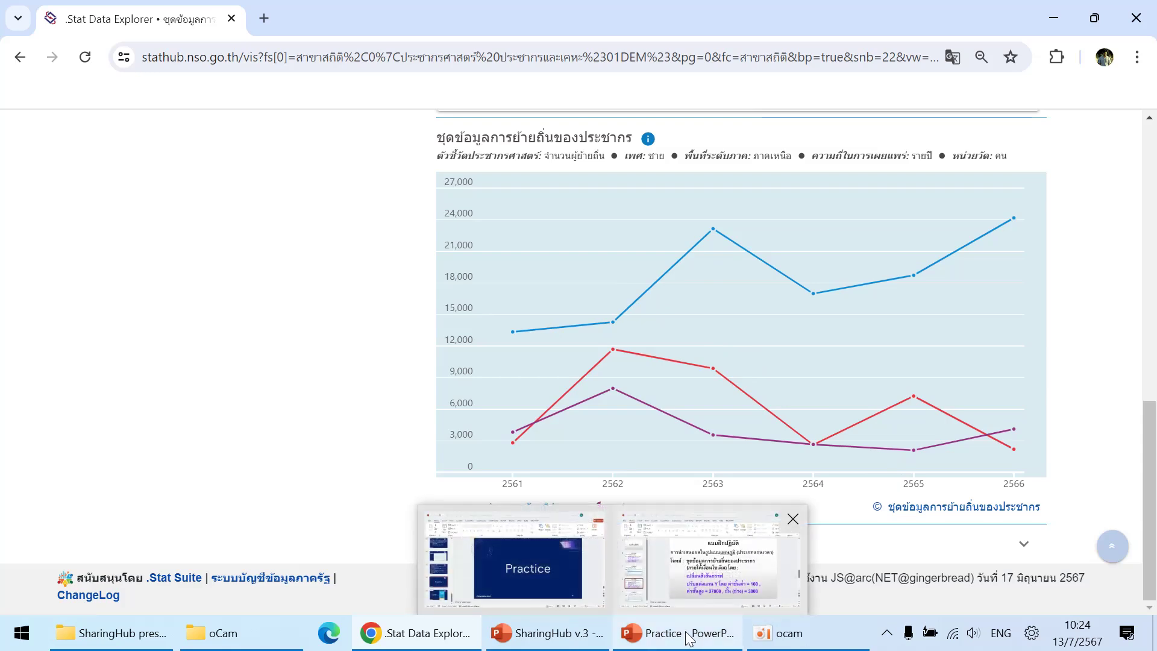
scroll(320, 346, "up", 8)
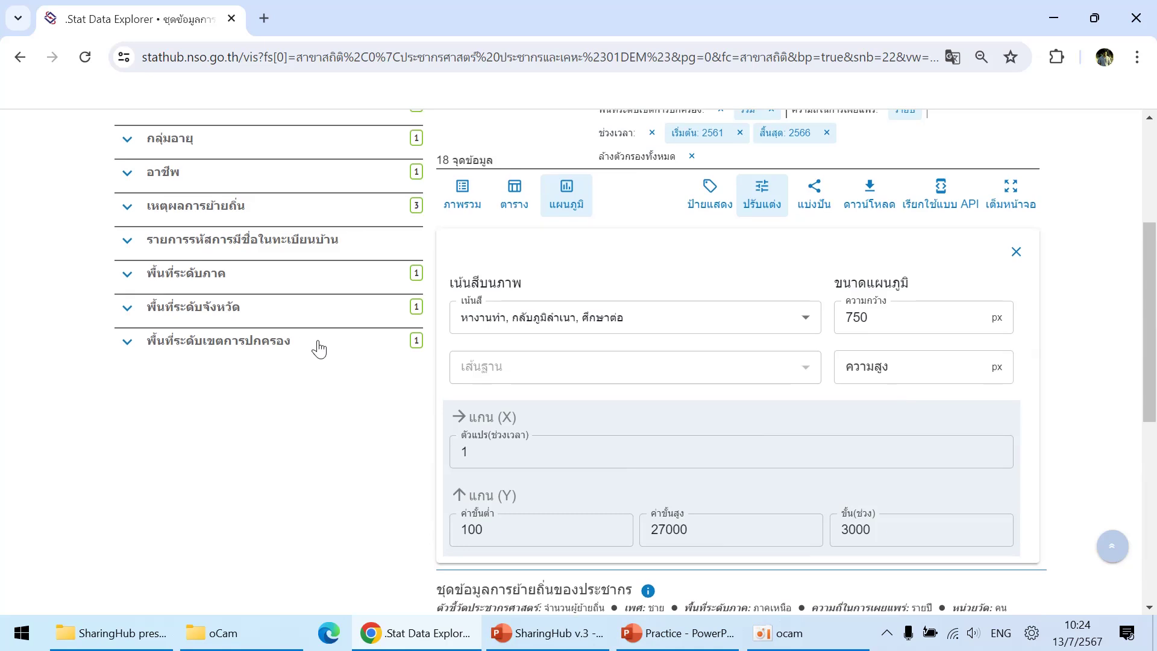
scroll(347, 415, "up", 4)
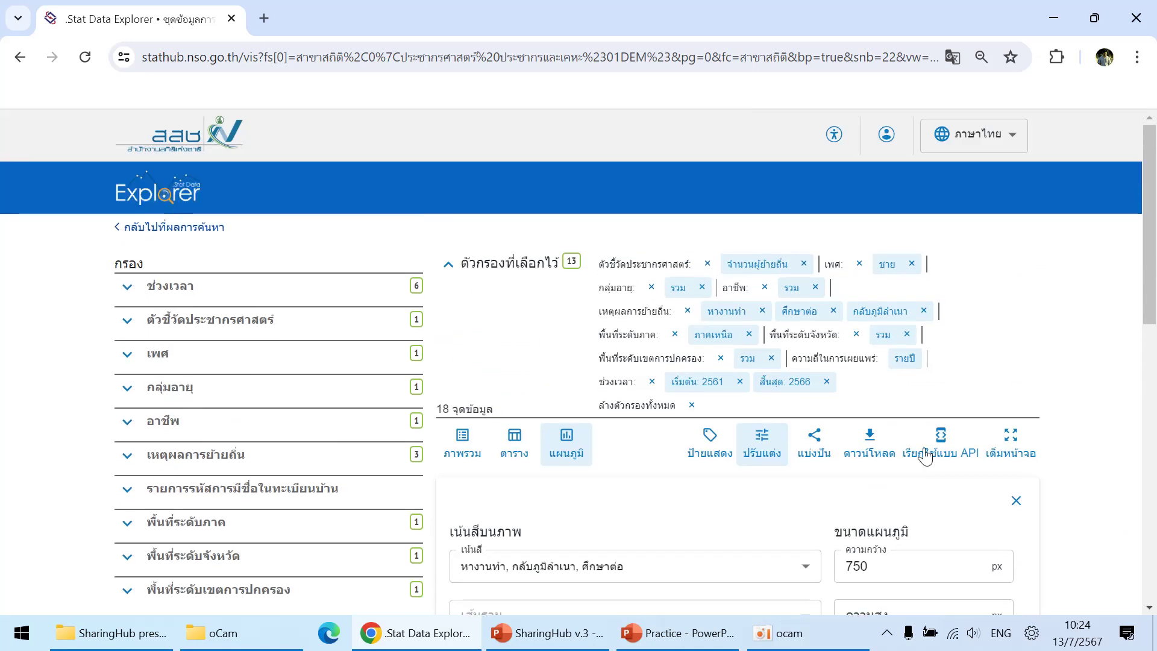
left_click(1017, 503)
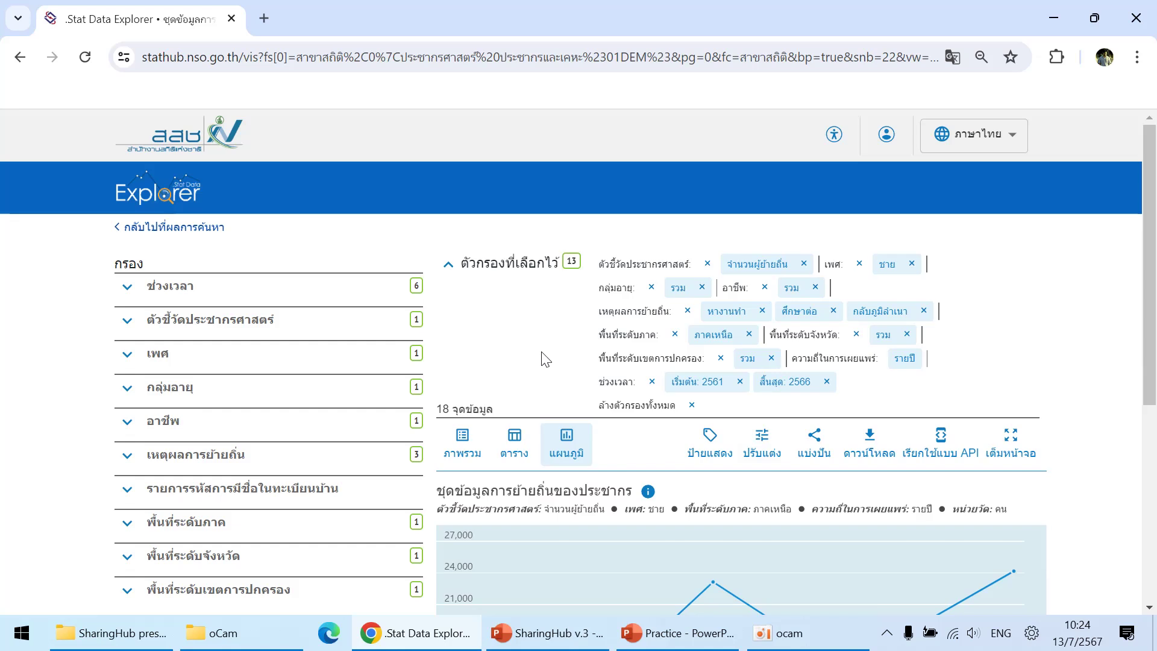
Step: Show the migration data as a table (ตาราง), then display it again as a timeline chart (แกนเวลา)
scroll(538, 398, "down", 2)
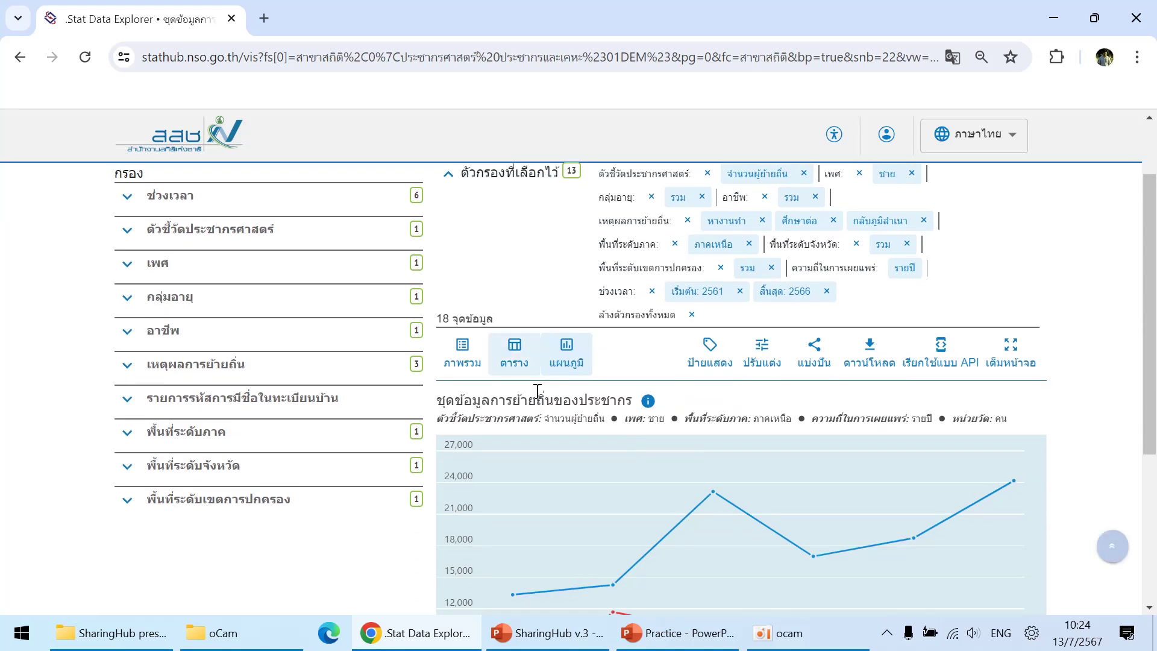
left_click(515, 353)
left_click(569, 354)
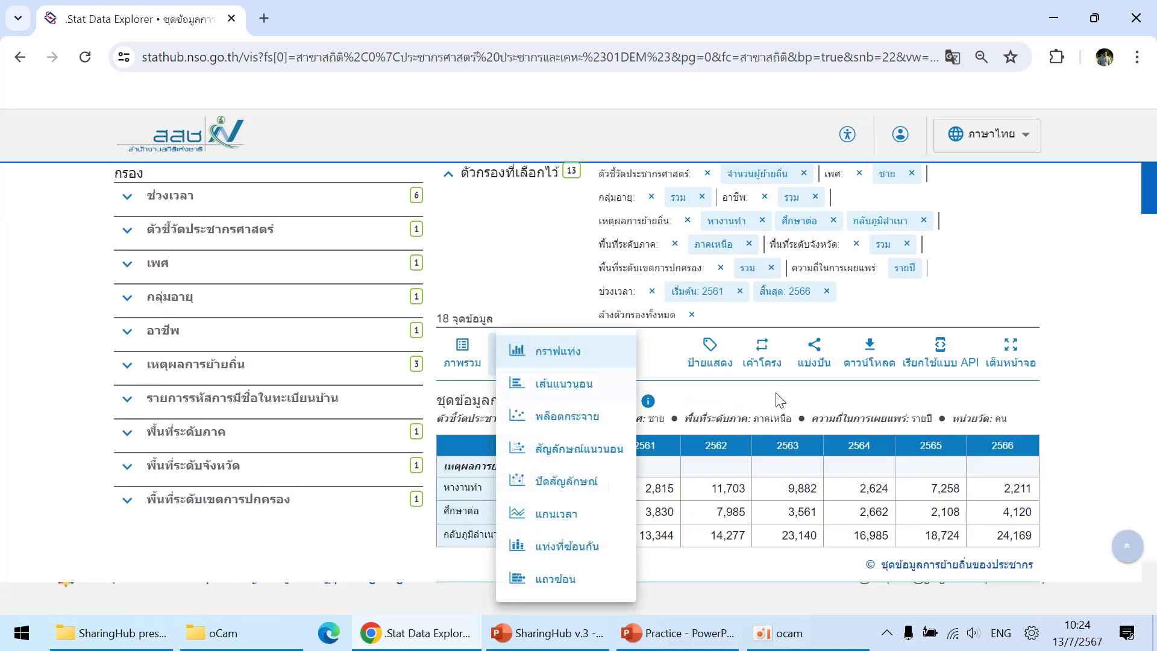
left_click(1070, 392)
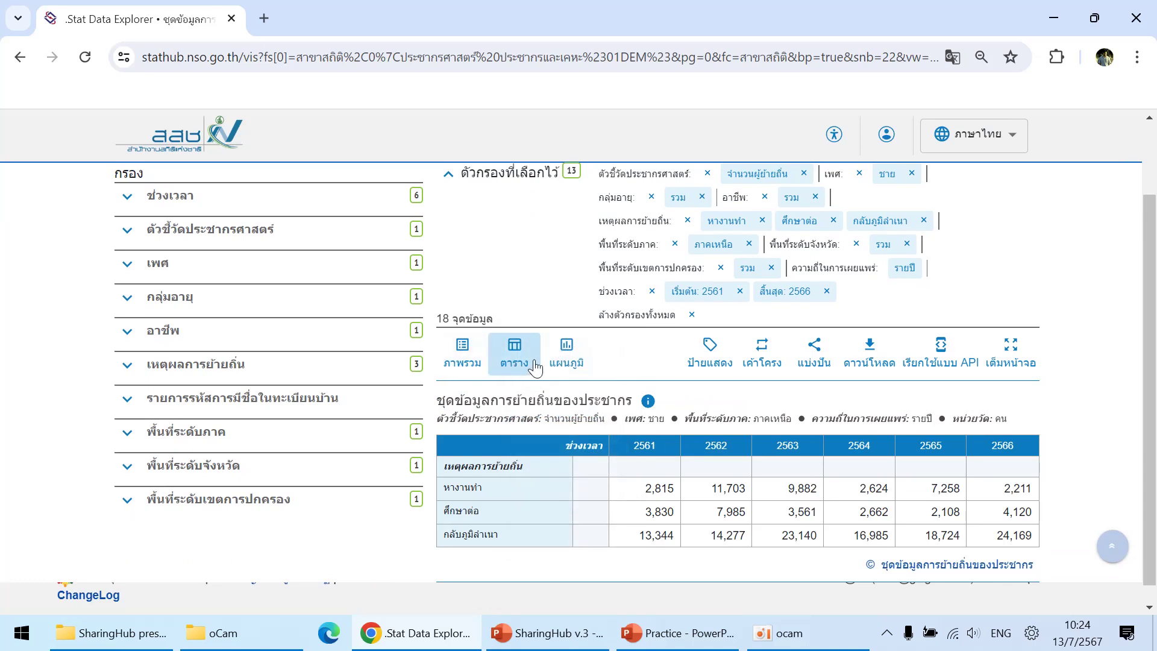
left_click(567, 354)
left_click(556, 515)
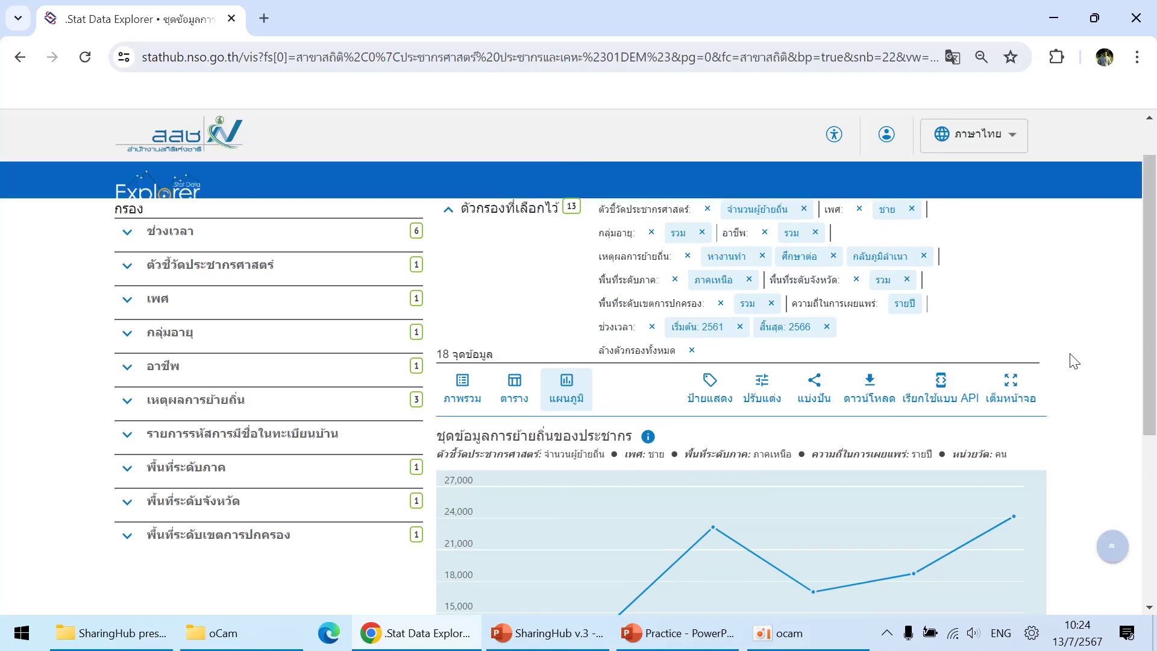
Step: Review the sharing options (แบ่งปัน) for the migration chart and close them without requesting a link
scroll(1076, 360, "down", 2)
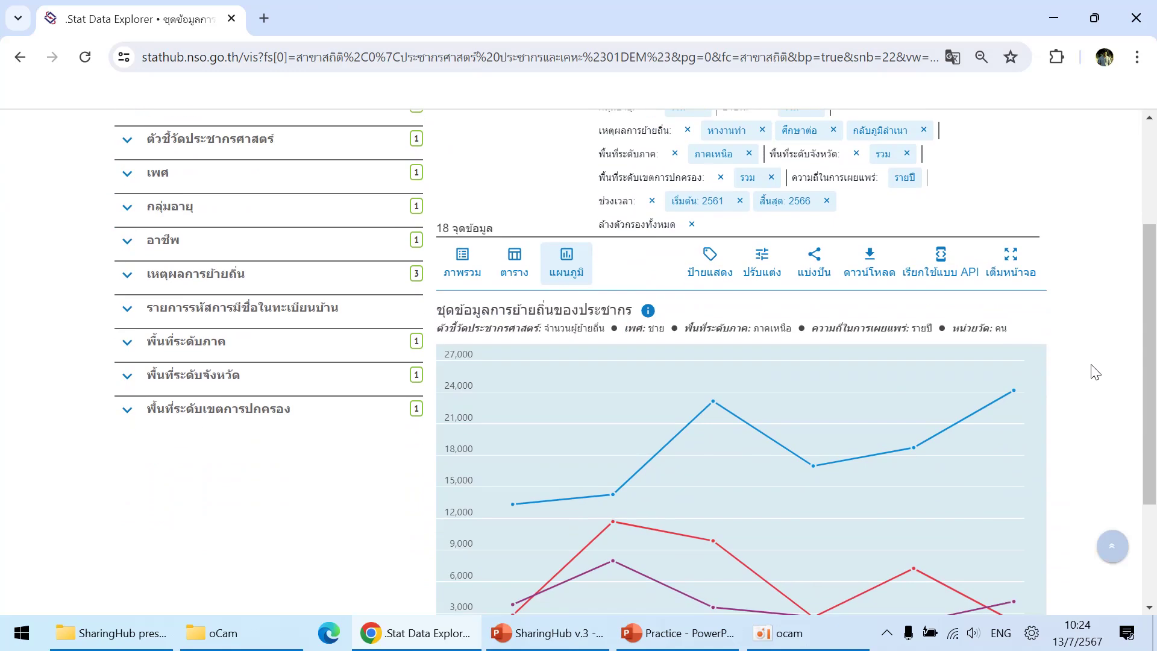
left_click(816, 279)
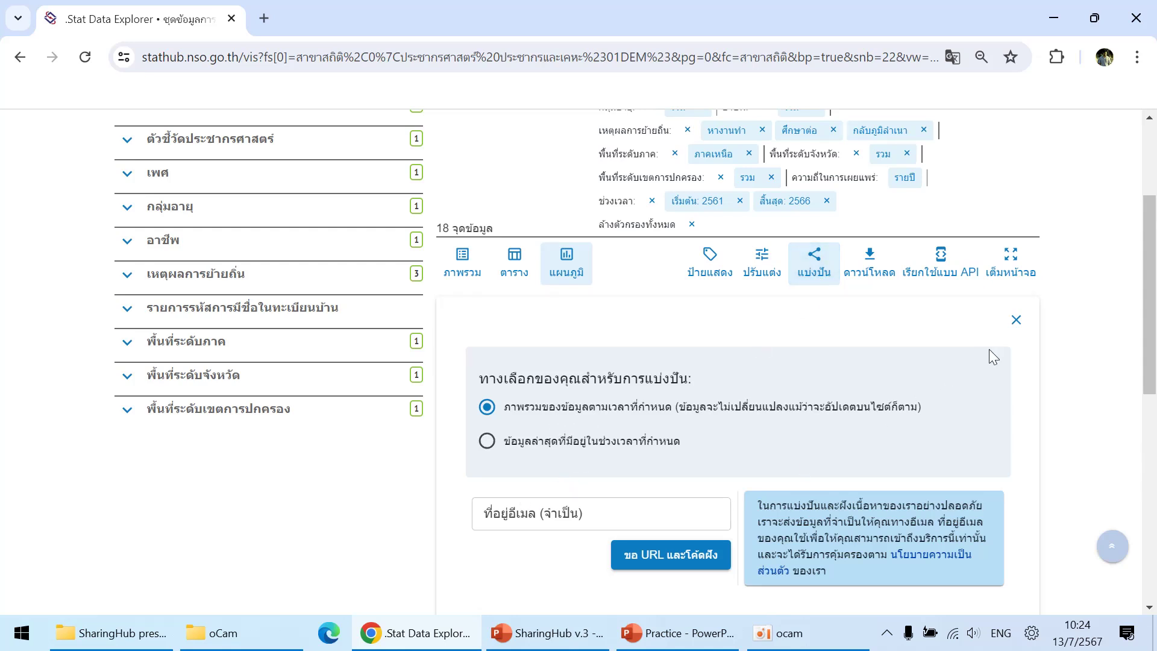
left_click(1016, 320)
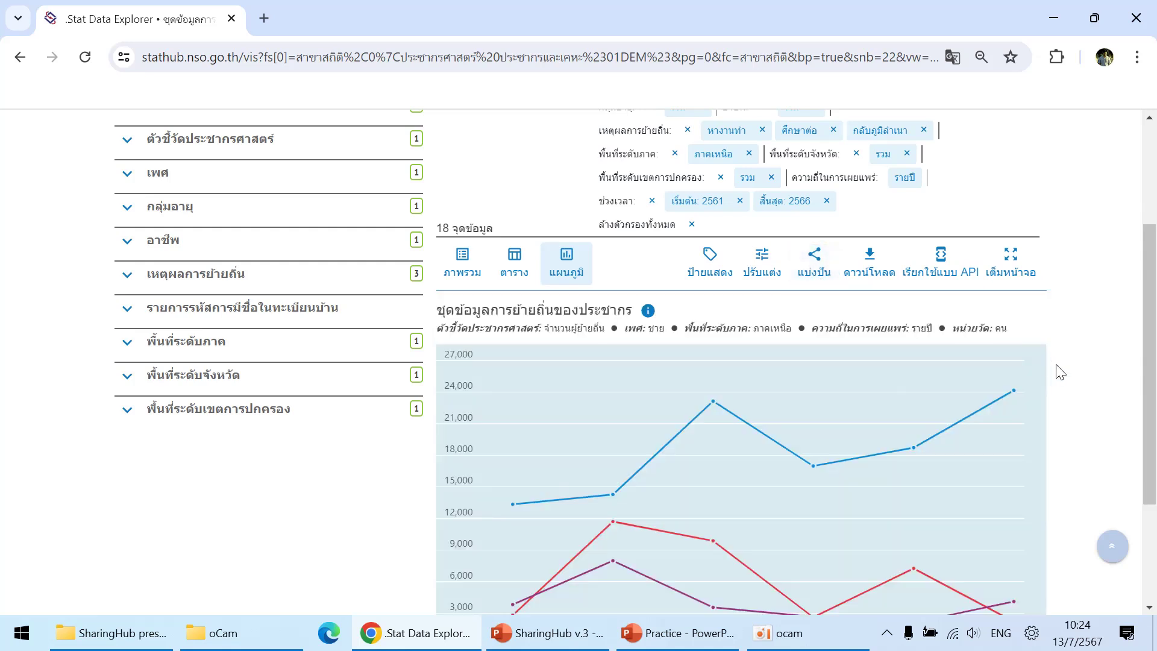
Step: Copy the migration chart's page URL, open it in a new browser tab to check the shared view, and close that tab
left_click(743, 60)
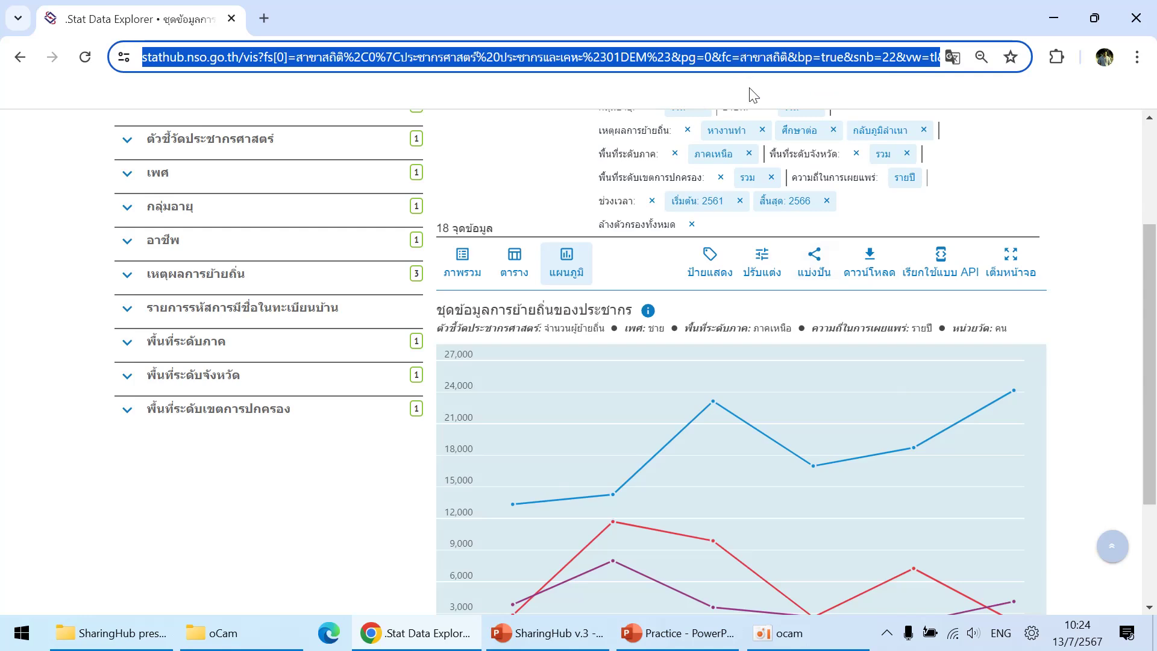
left_click(1079, 345)
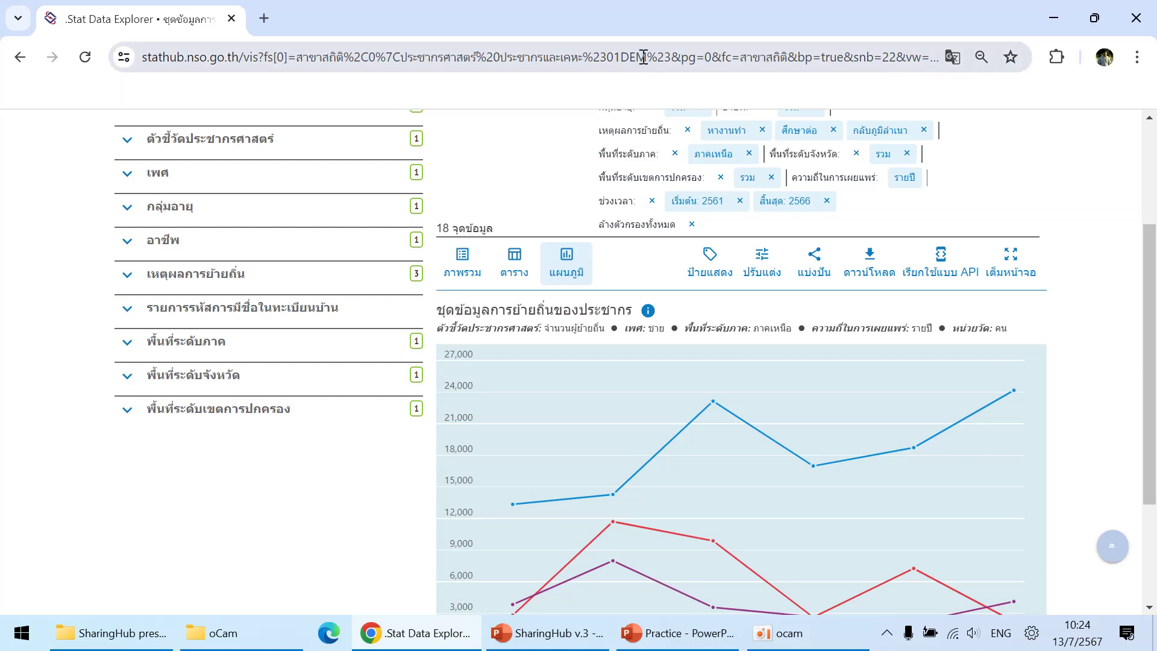
left_click(644, 58)
left_click(1094, 343)
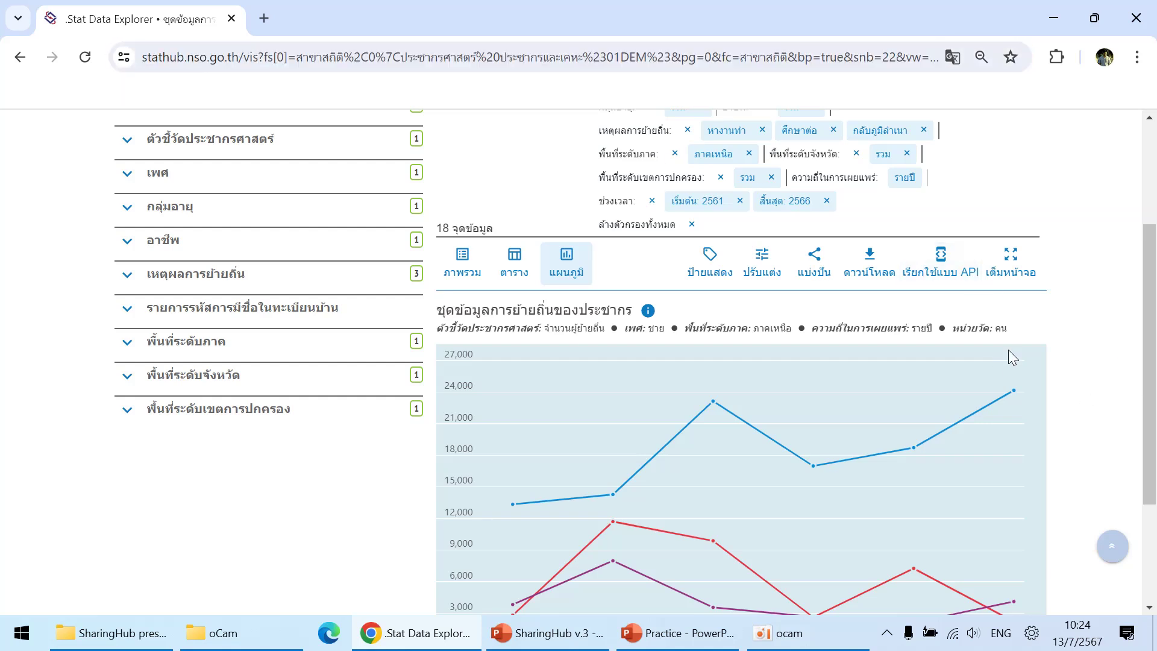
left_click(271, 21)
key("ctrl+v")
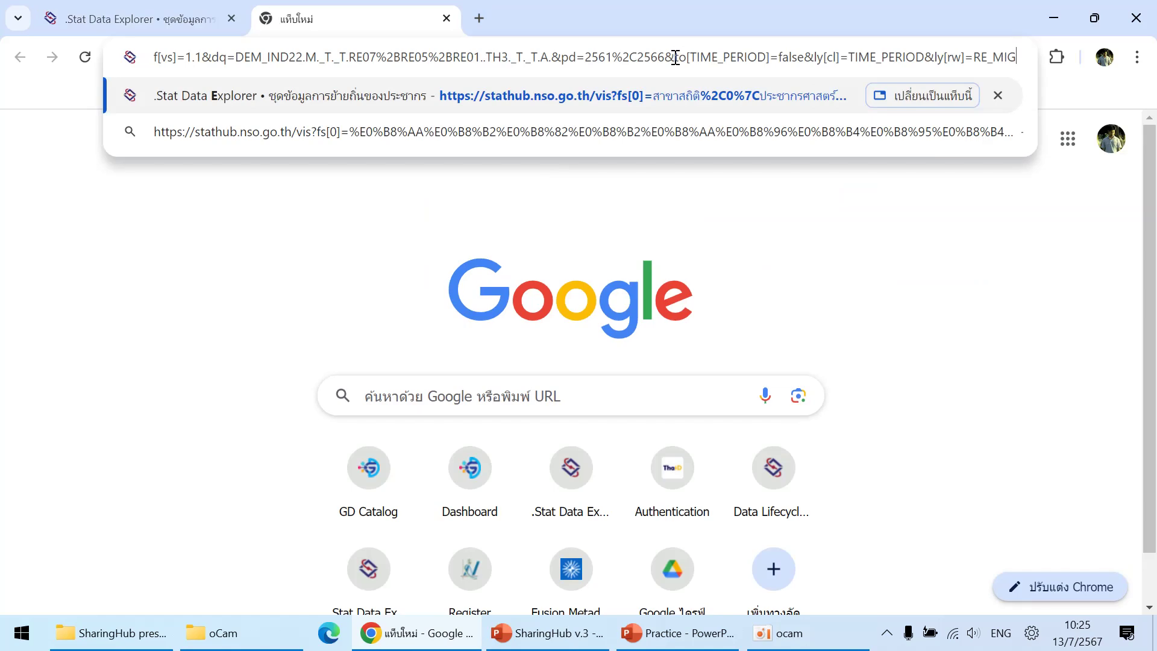
key("Return")
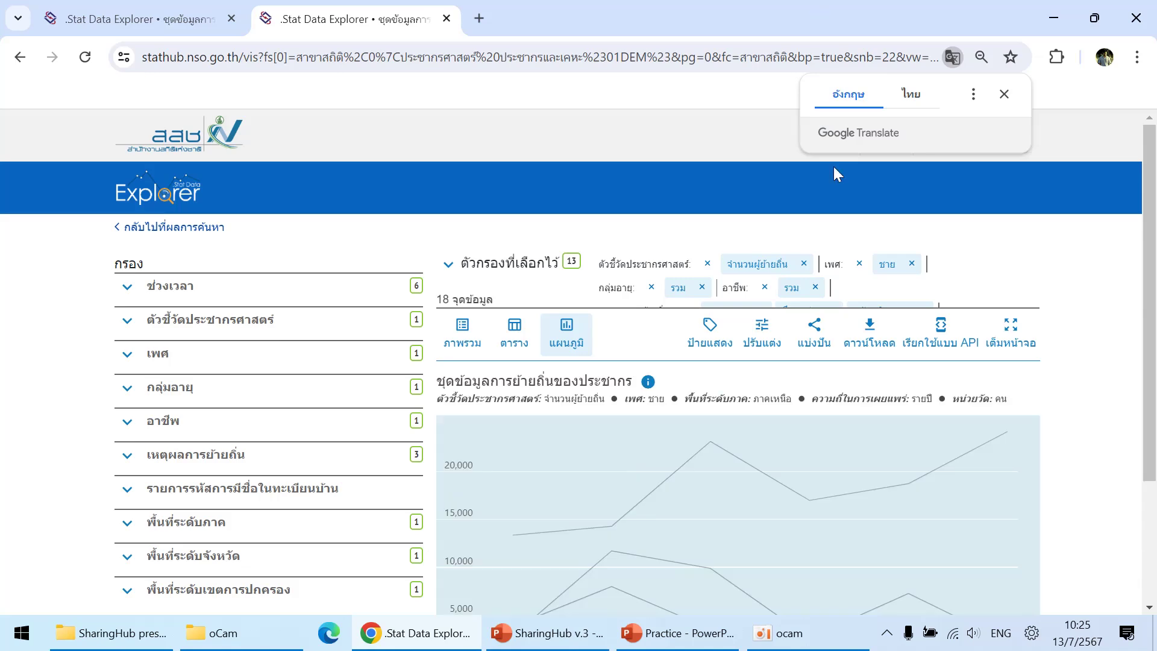
scroll(1017, 432, "down", 3)
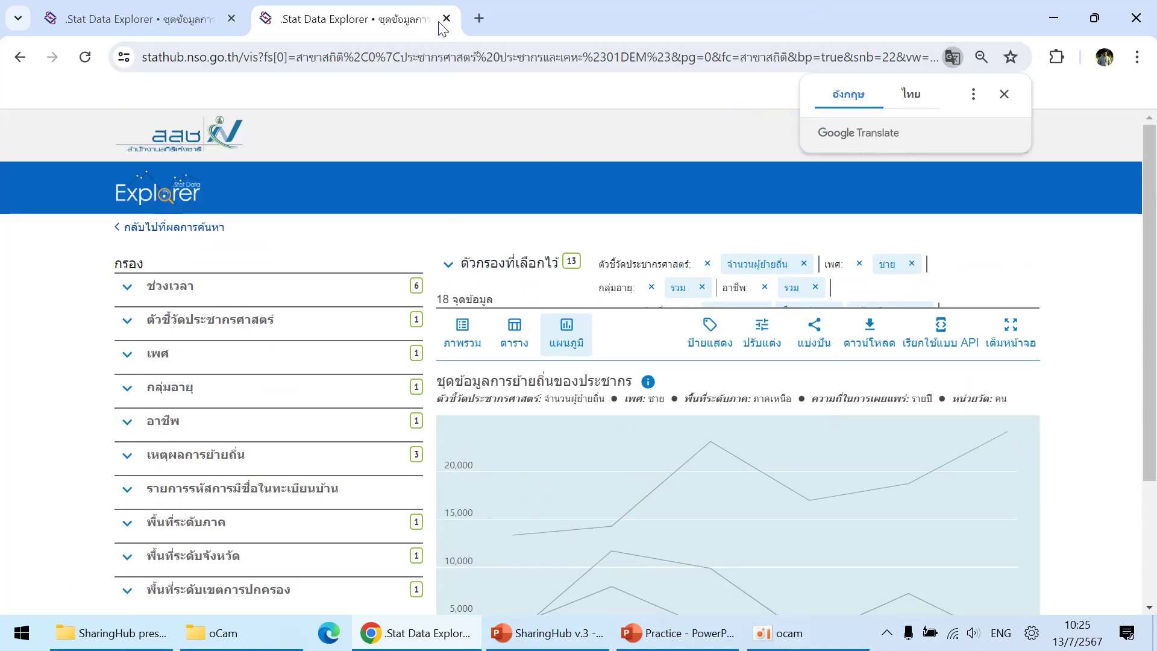
left_click(447, 18)
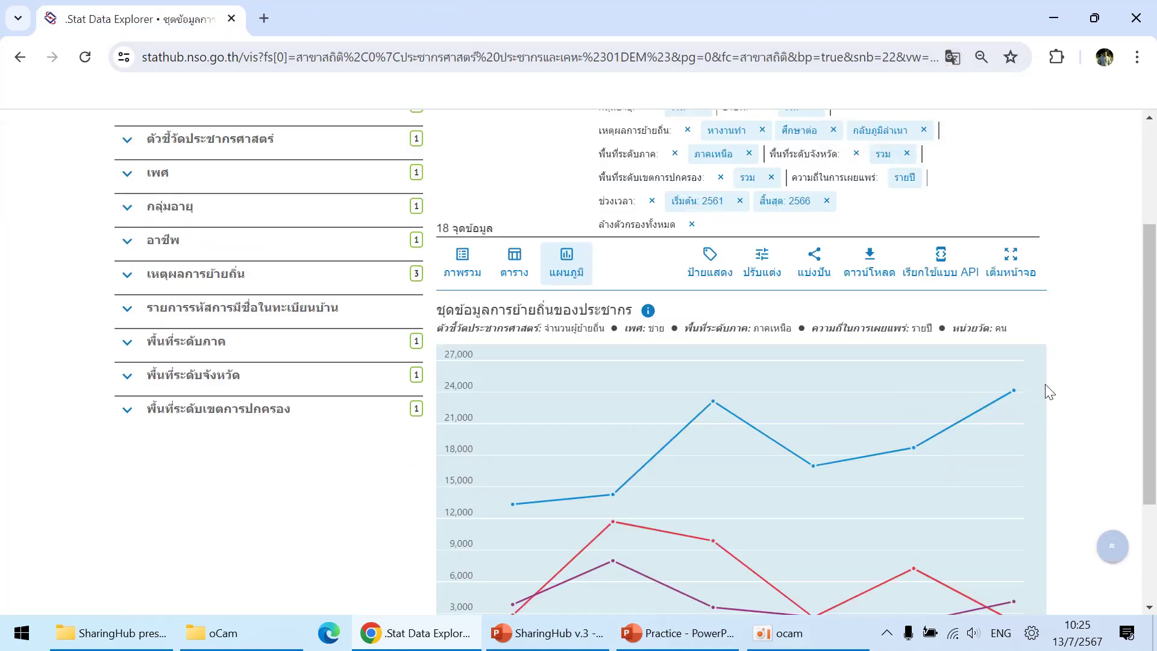
Step: Compare the download formats offered for the migration chart with those offered for its table view (ตาราง)
left_click(870, 270)
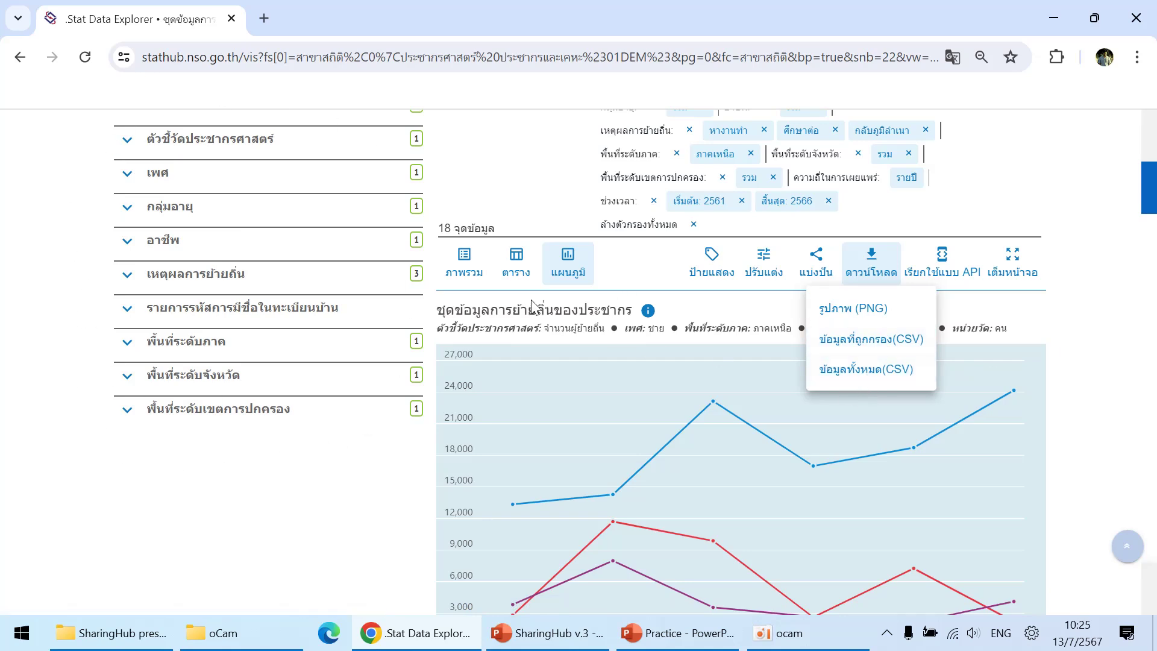
left_click(517, 264)
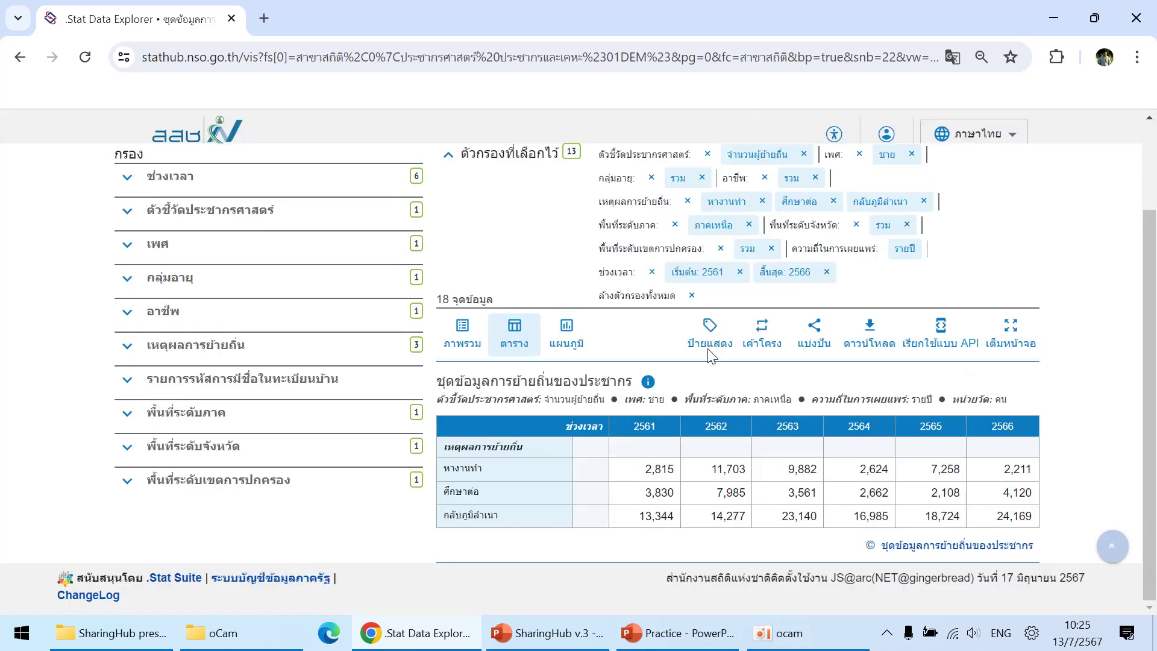
left_click(866, 341)
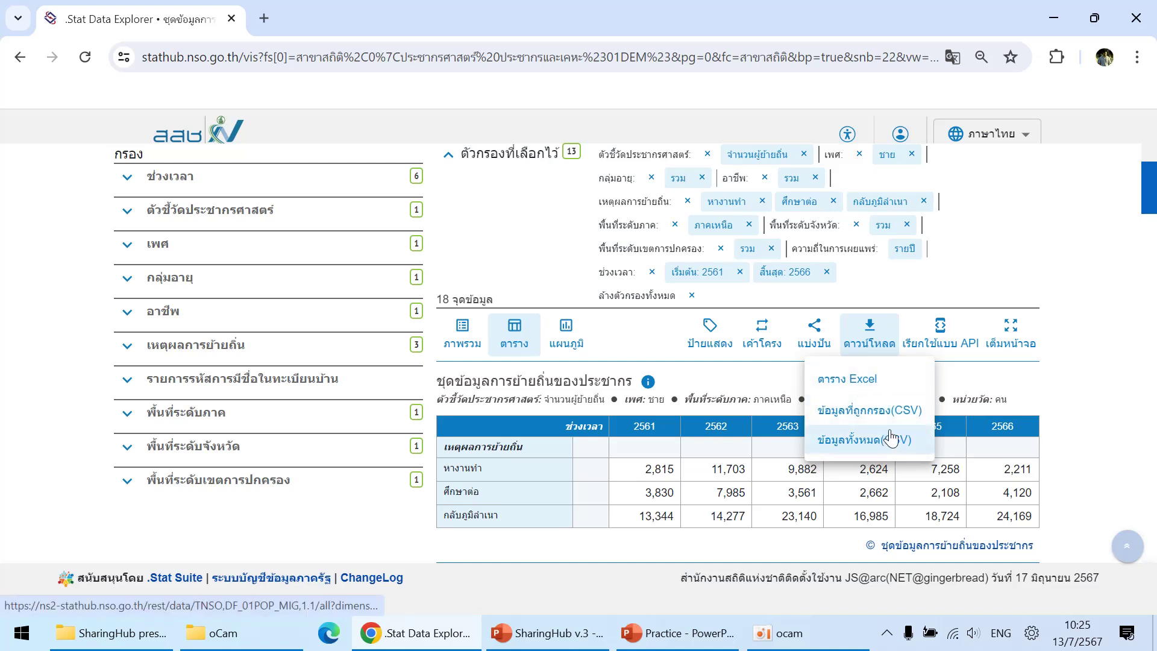
left_click(1085, 380)
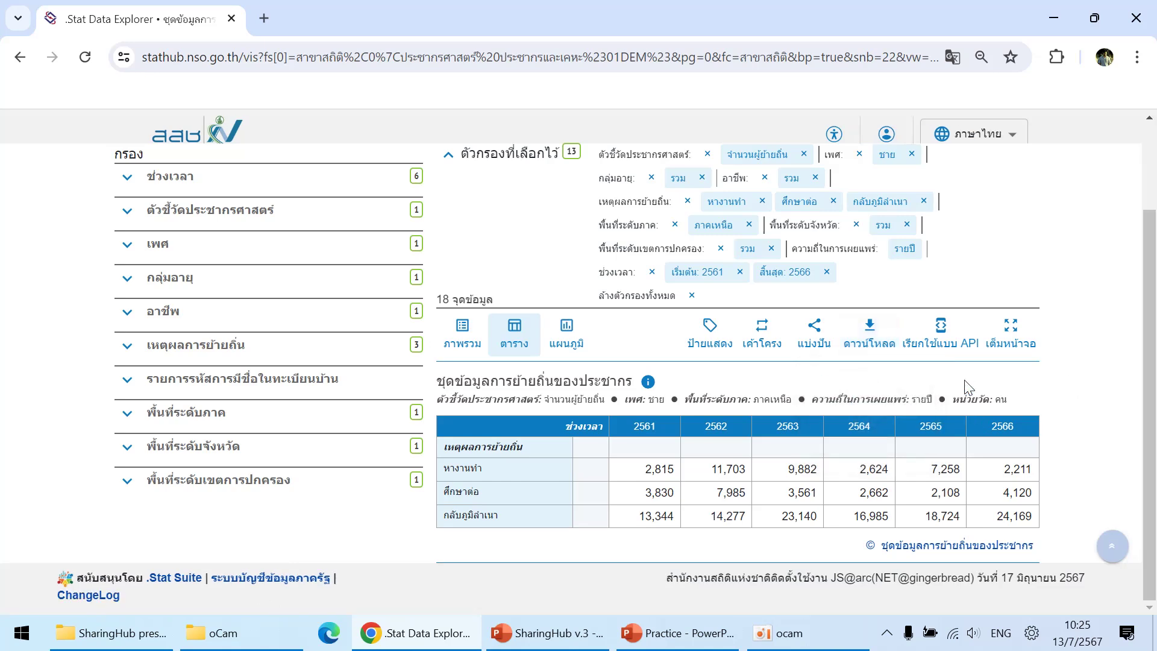
Step: Open the API builder (เรียกใช้แบบ API) for the migration table and copy its data and structure query URLs
left_click(947, 346)
scroll(1041, 365, "down", 4)
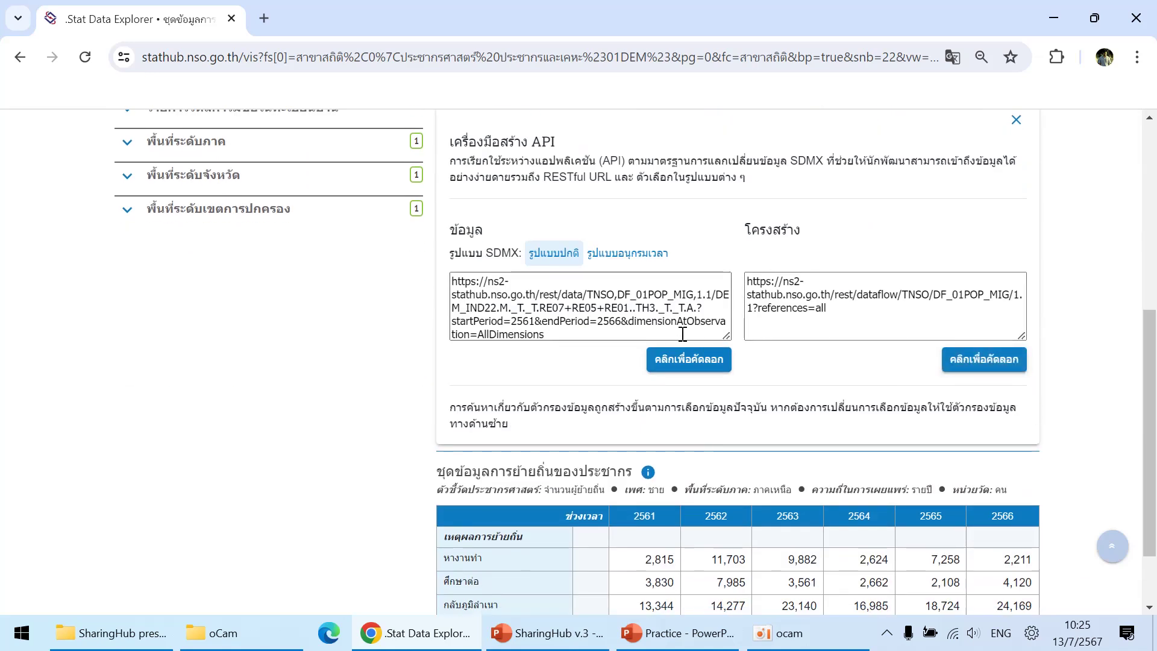
left_click(674, 366)
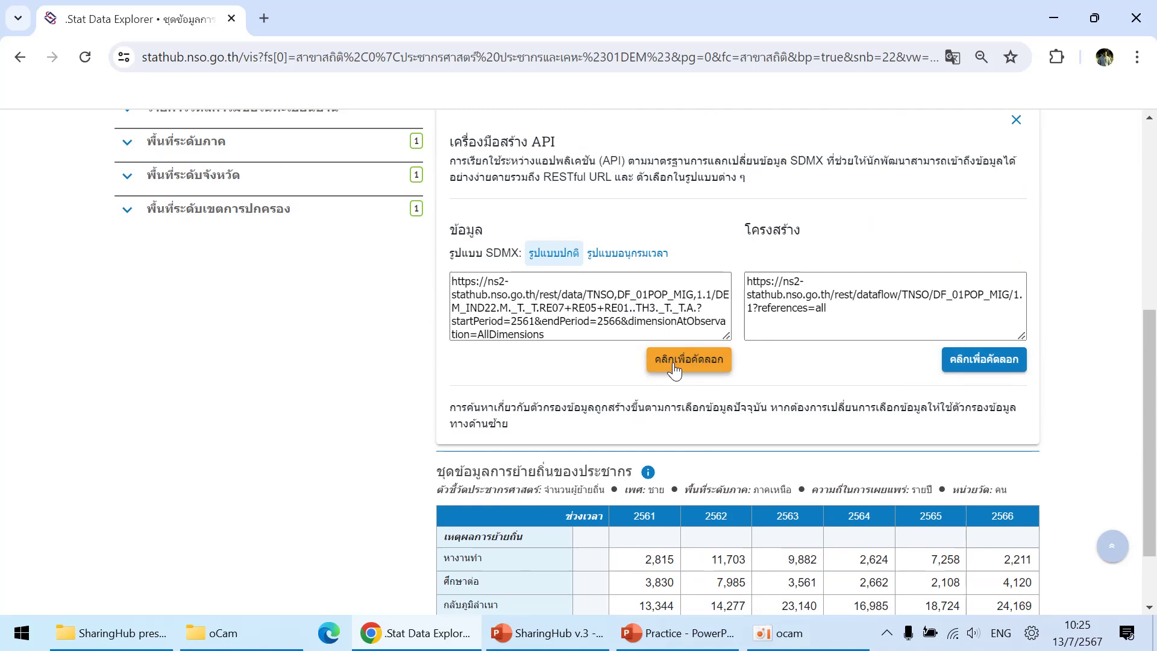
left_click(673, 367)
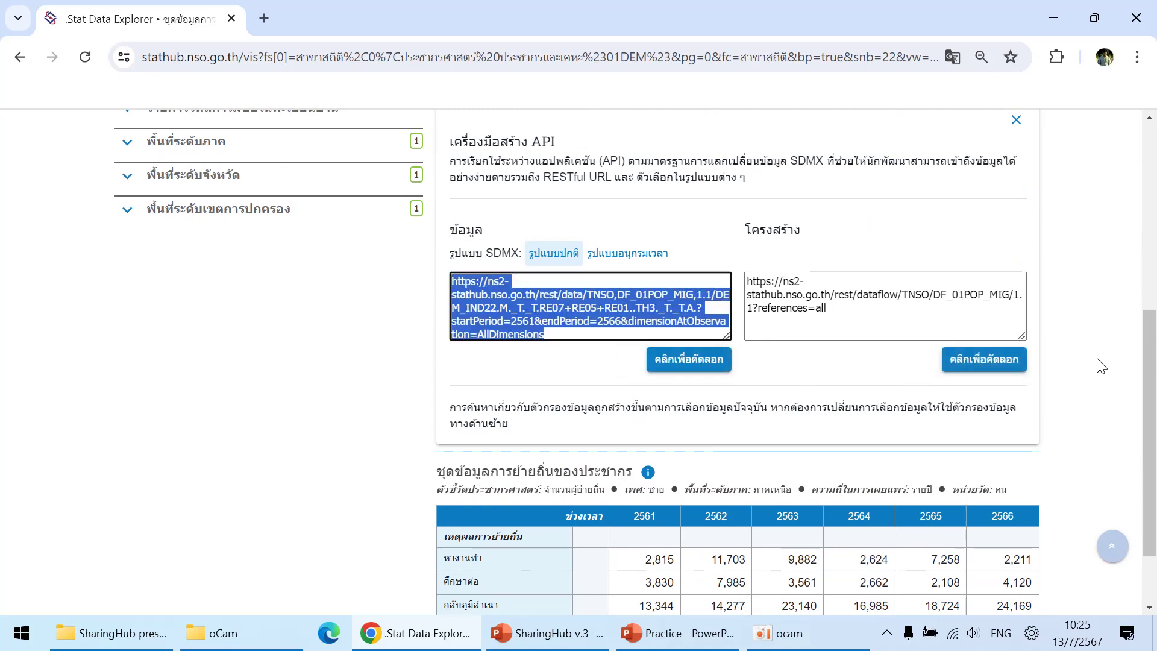
left_click(989, 362)
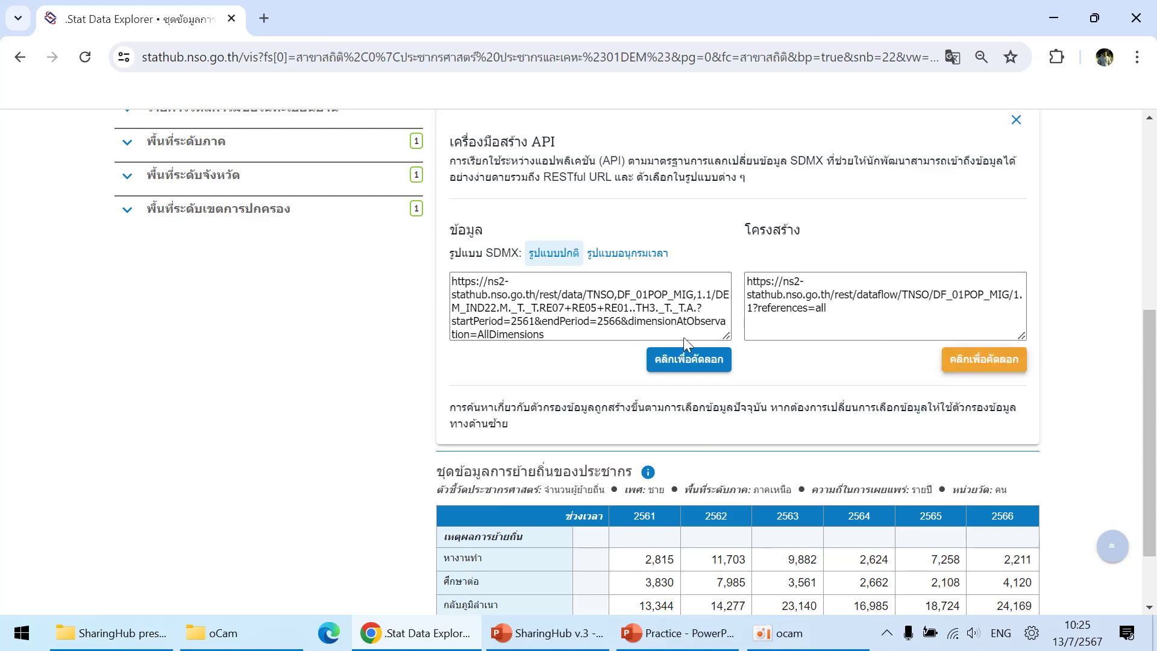
Step: Highlight the data (ข้อมูล) and structure (โครงสร้าง) section headings in the API builder to compare the two queries
left_click_drag(453, 230, 480, 231)
left_click_drag(747, 231, 829, 259)
left_click(1068, 341)
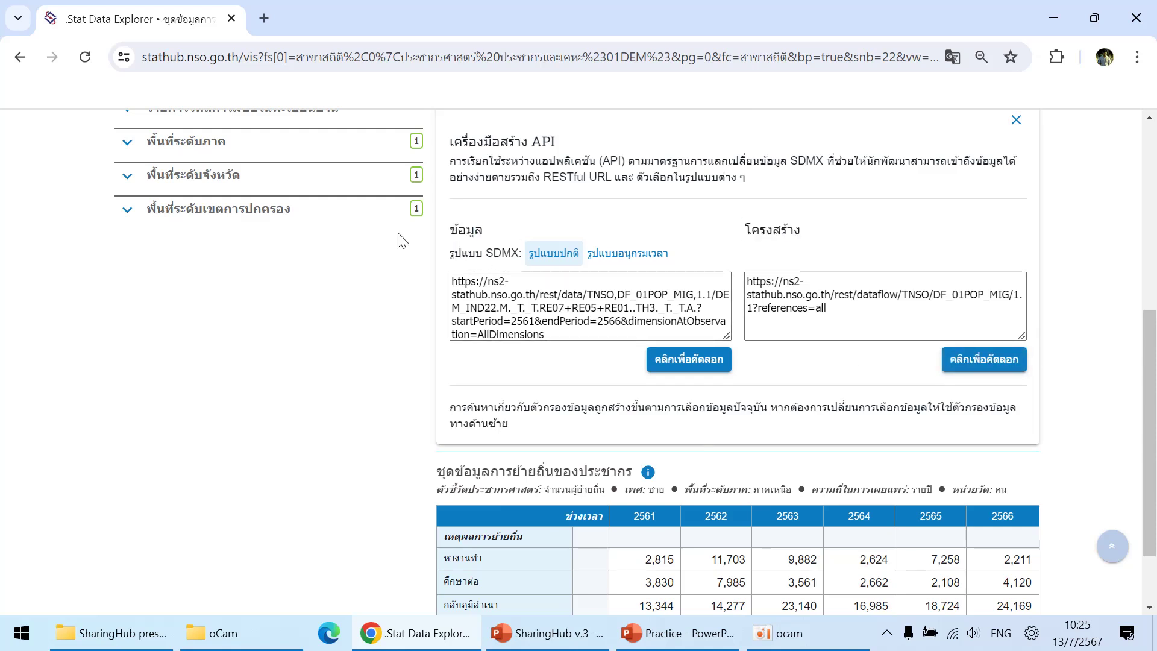
left_click_drag(448, 231, 484, 256)
left_click(416, 320)
scroll(415, 320, "up", 2)
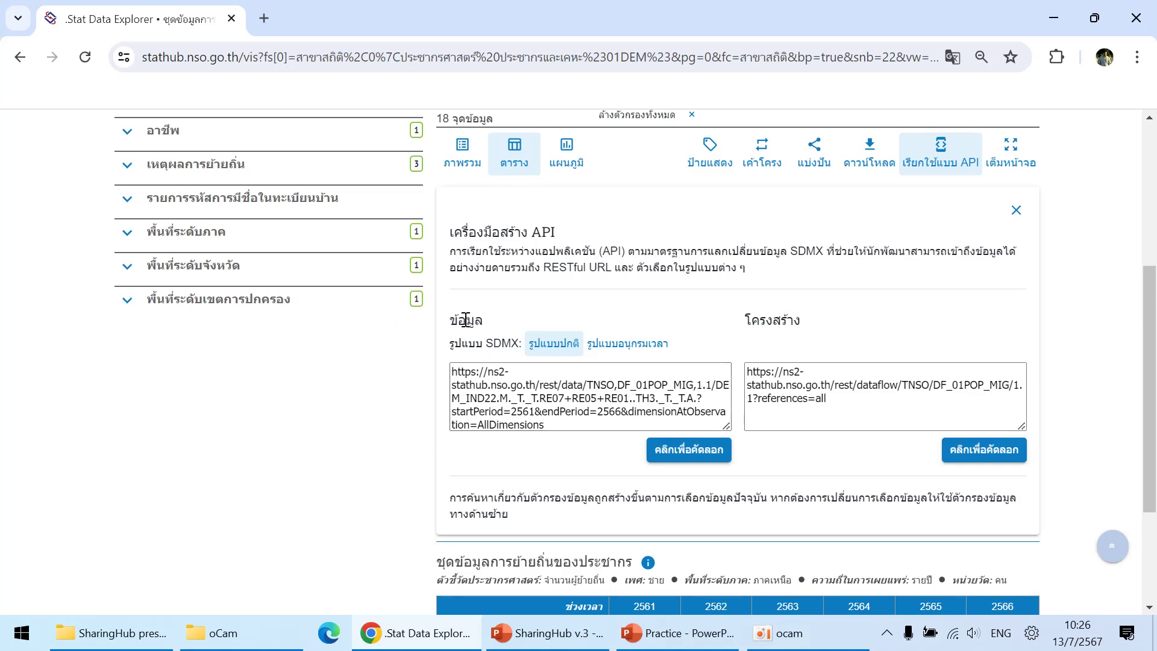
Step: Copy the data query URL again, followed by the structure query URL, and clear the text selection
left_click(669, 450)
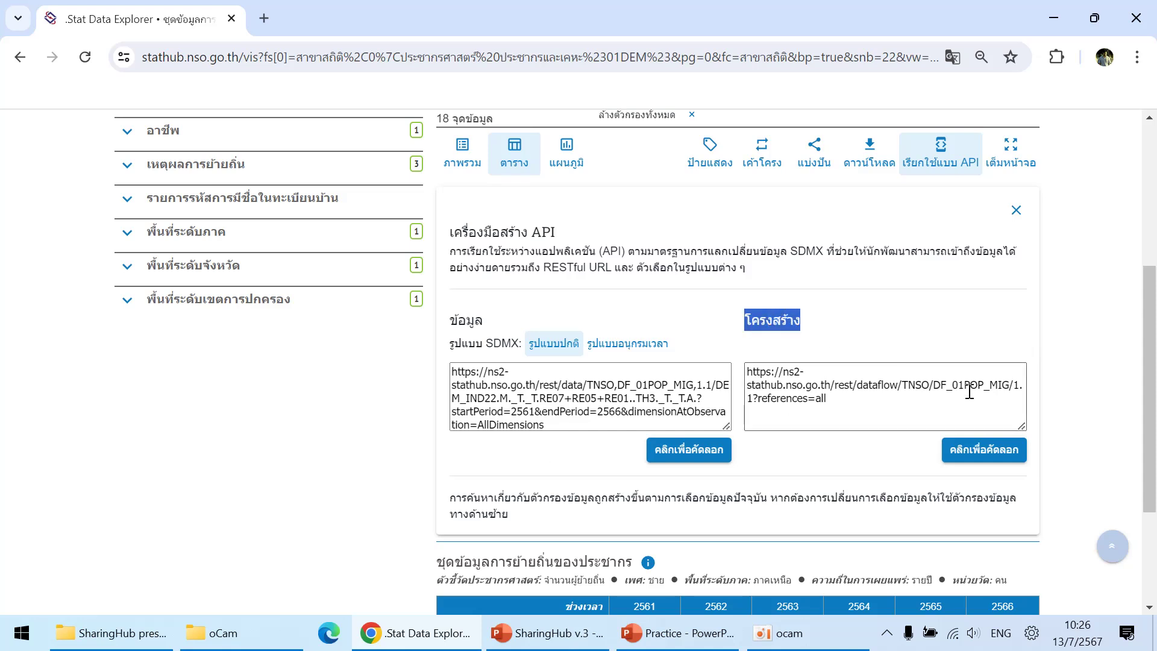
left_click(1006, 452)
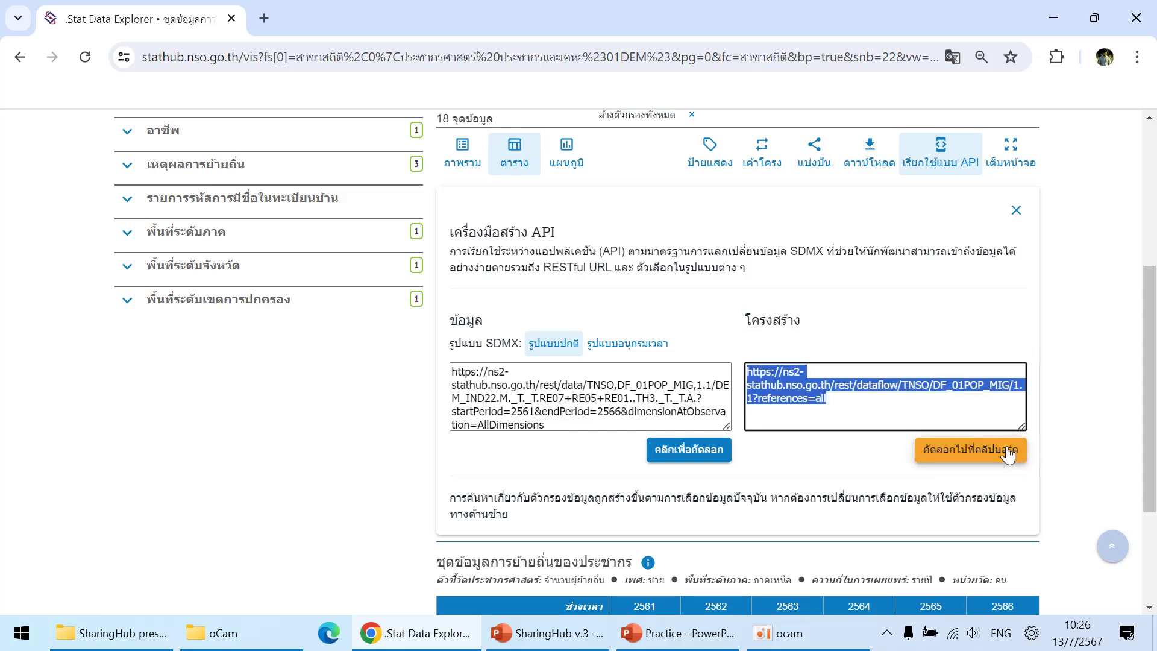
left_click(983, 413)
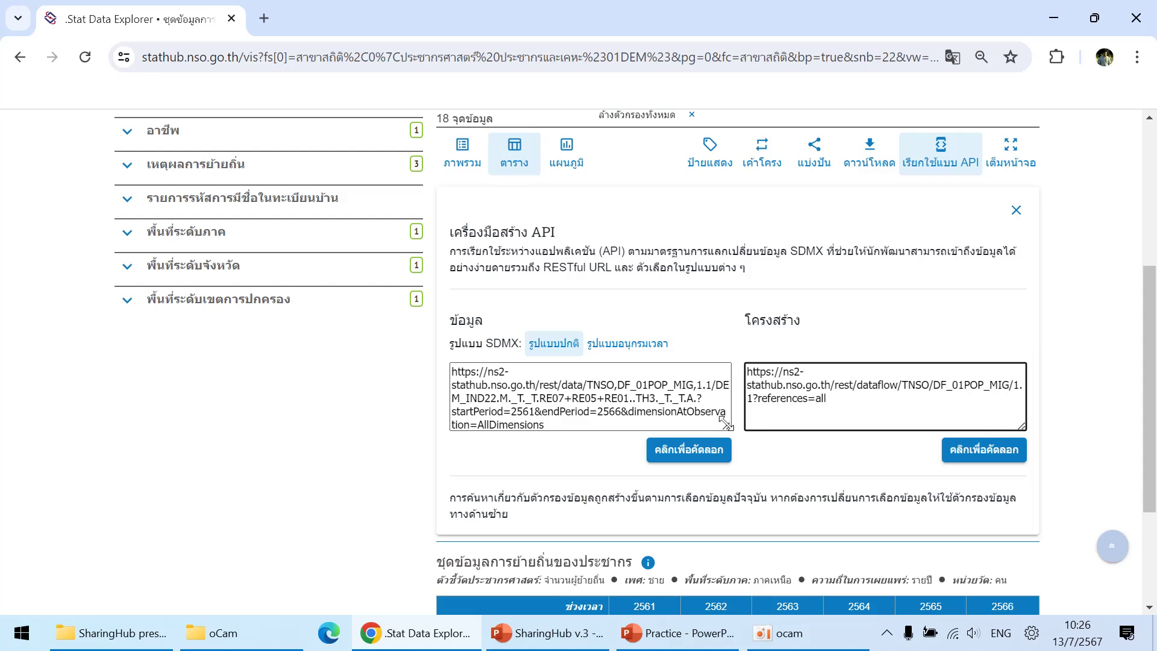
Step: Highlight the ข้อมูล section and switch its SDMX query format to time series (รูปแบบอนุกรมเวลา)
left_click_drag(450, 319, 507, 327)
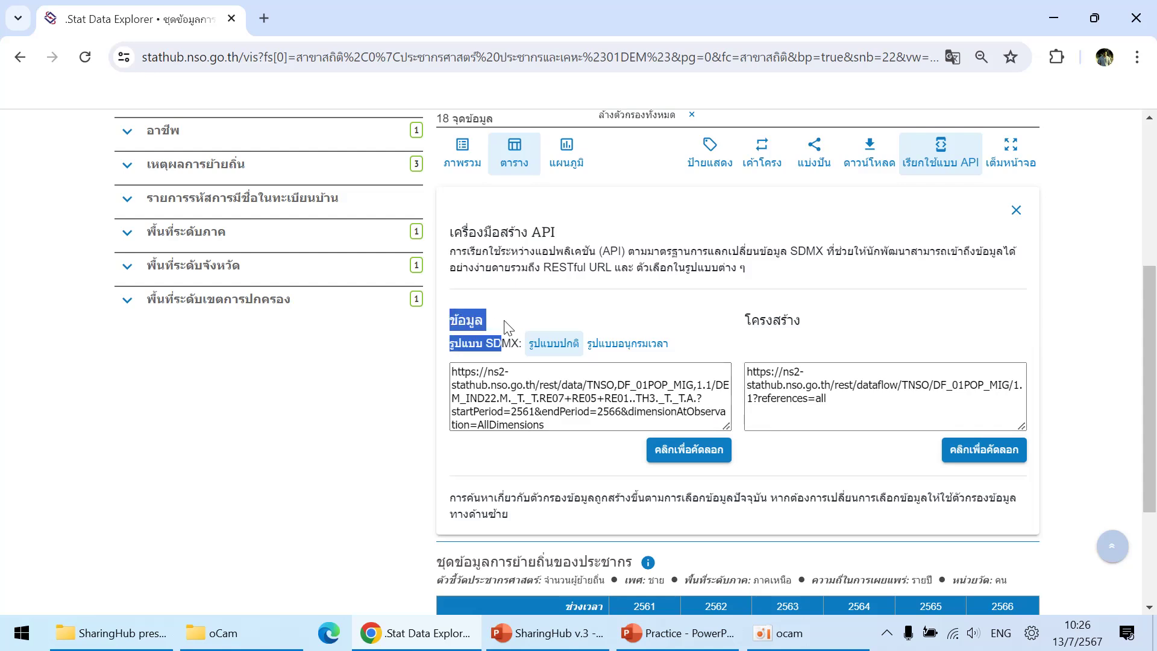
left_click(381, 426)
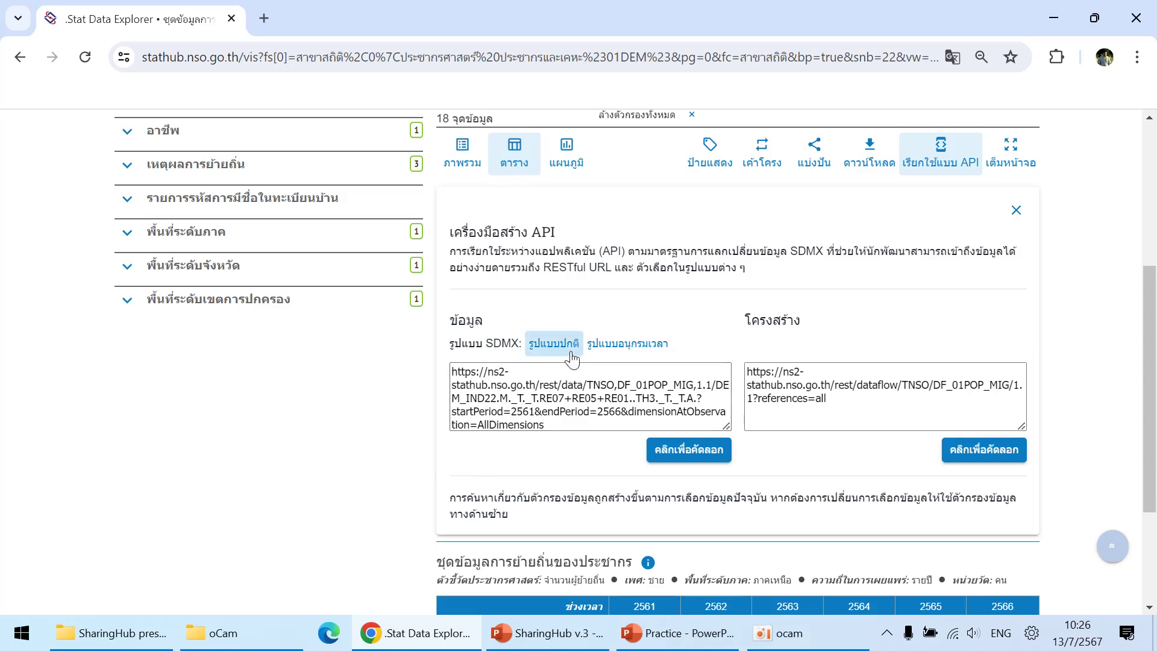
left_click(628, 347)
left_click(629, 349)
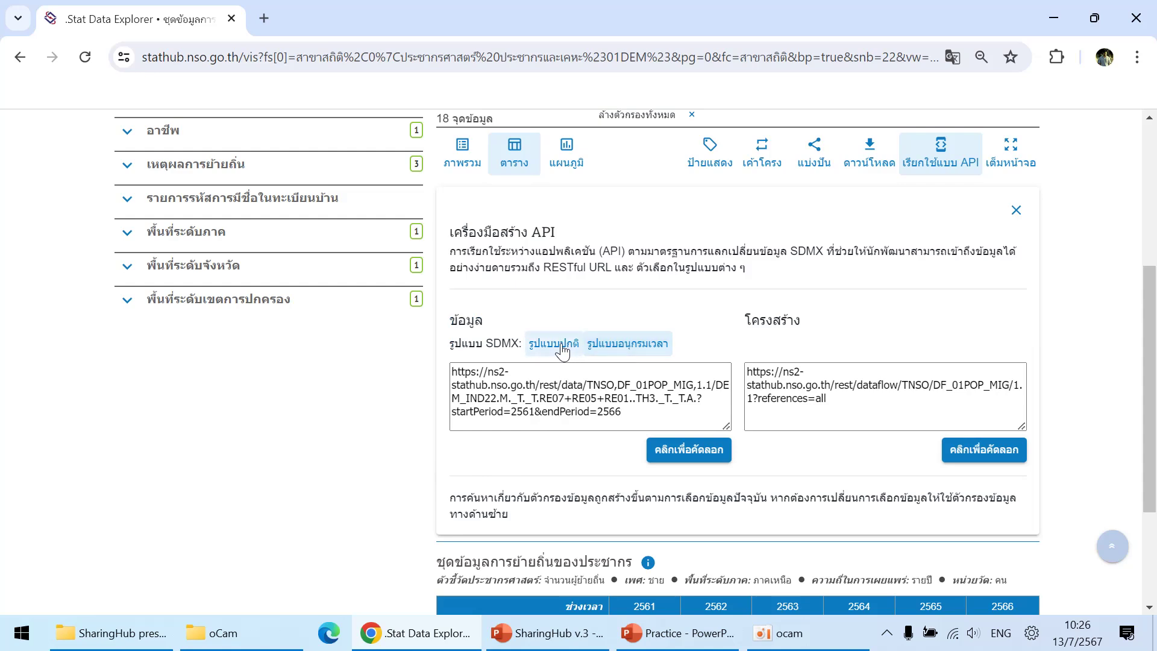
left_click(627, 348)
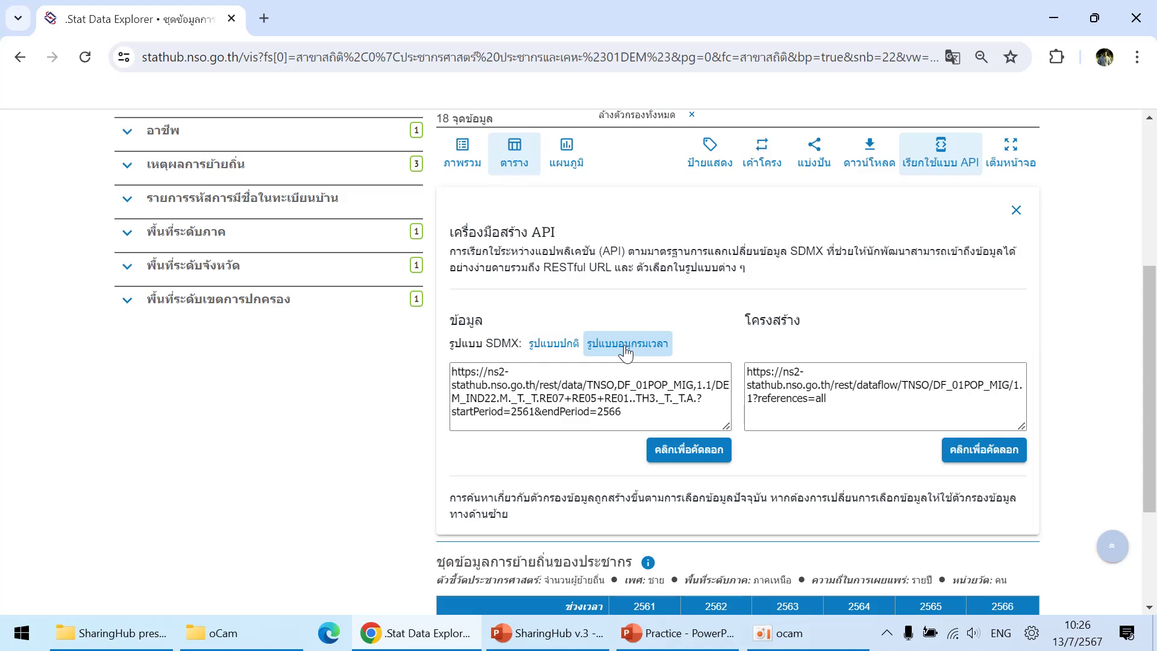
Step: Return the data query to the standard SDMX format (รูปแบบปกติ) and close the API builder
left_click(553, 344)
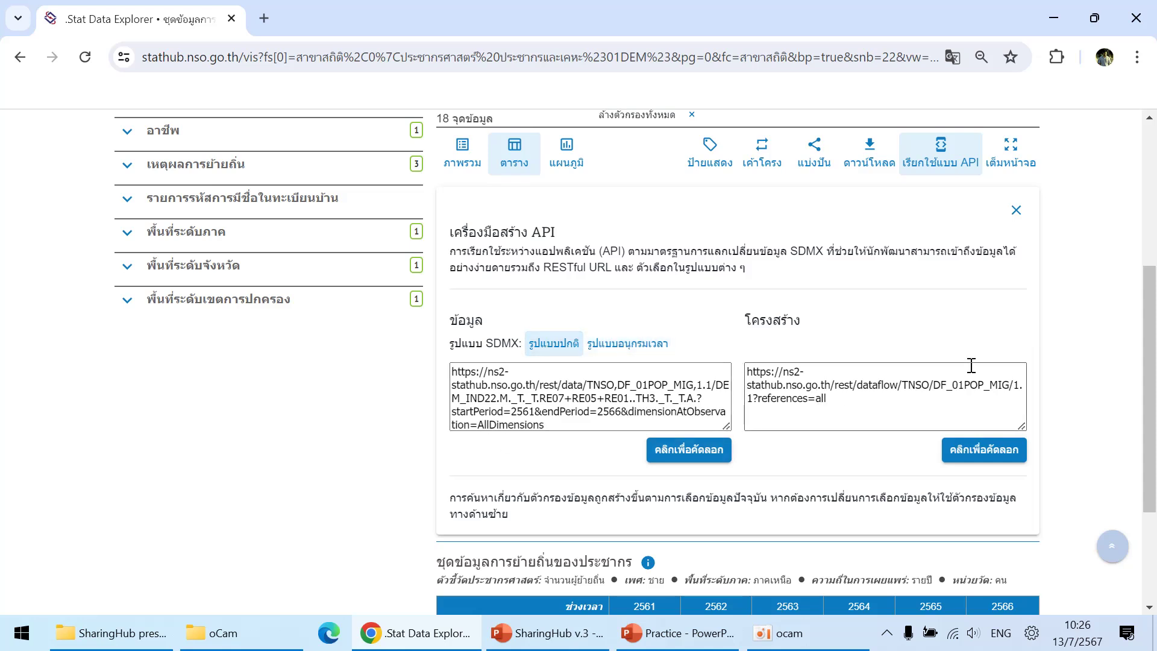
scroll(975, 364, "up", 3)
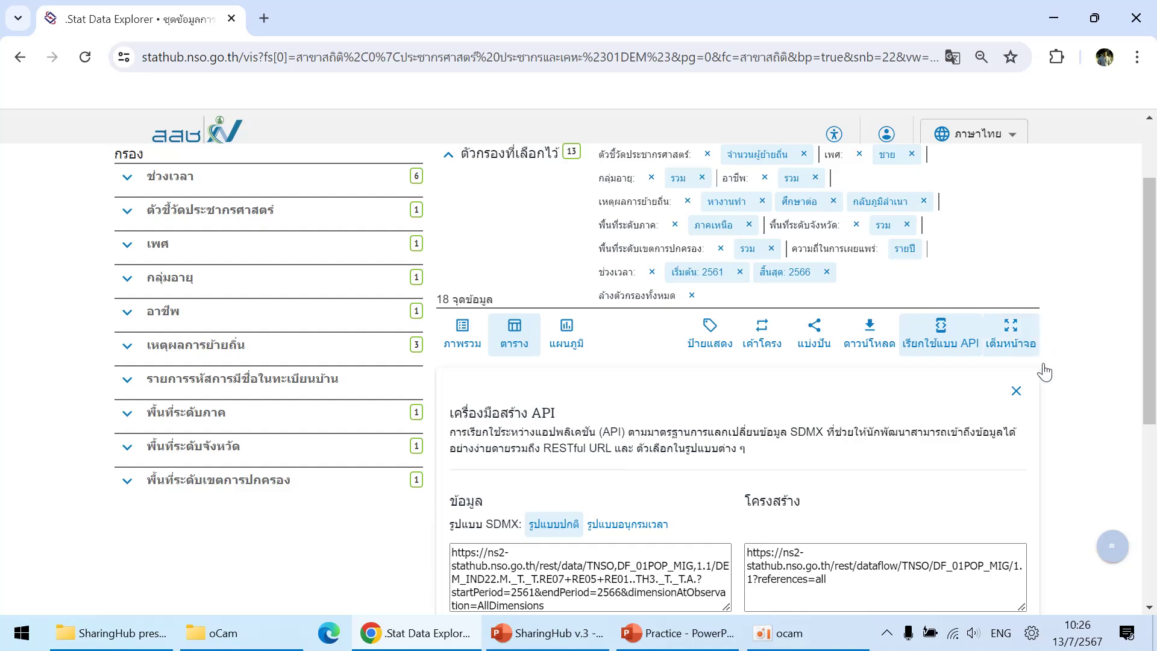
left_click(1016, 392)
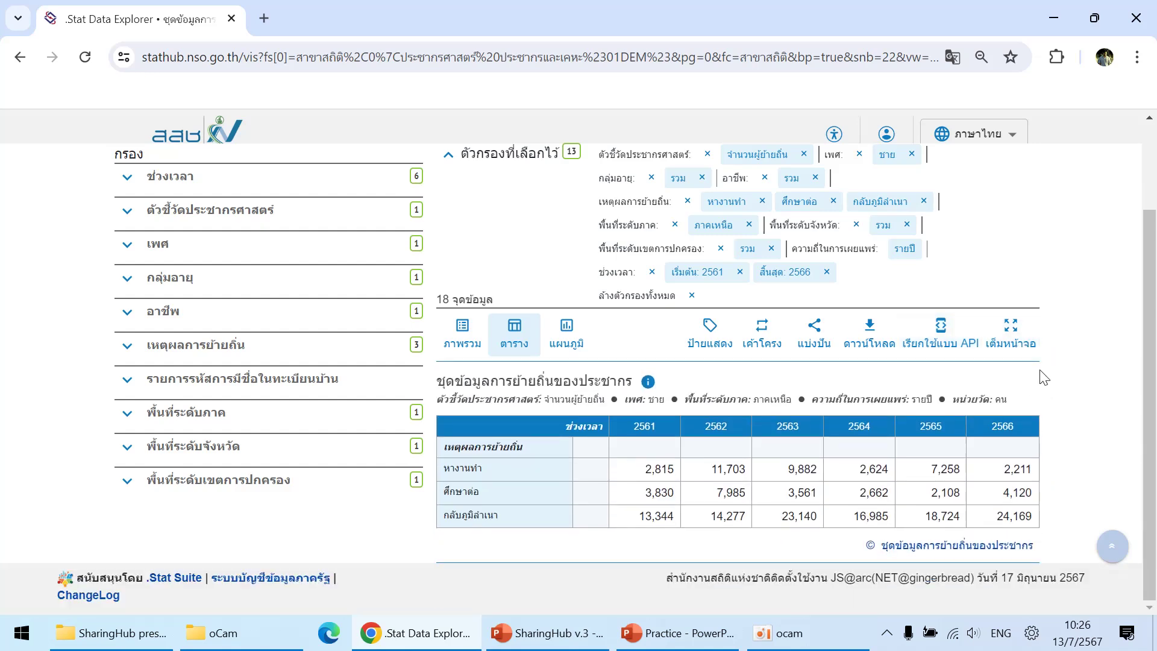
Step: Display the migration table in full screen (เต็มหน้าจอ) and restore the normal view with the filters
left_click(1018, 337)
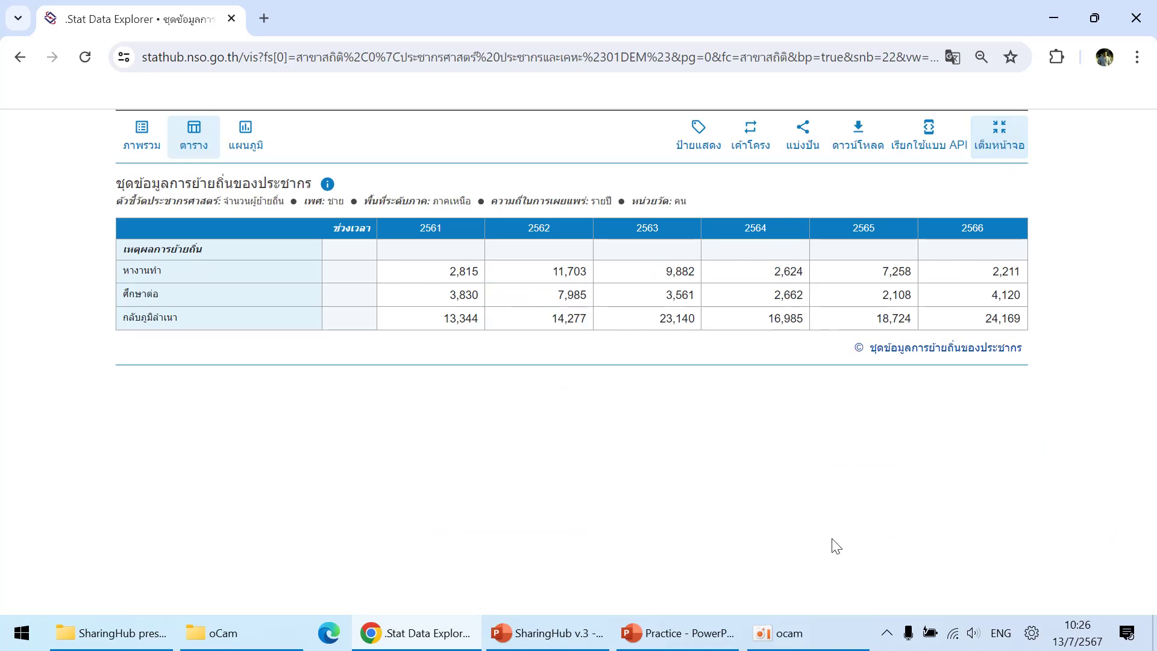
left_click(1007, 143)
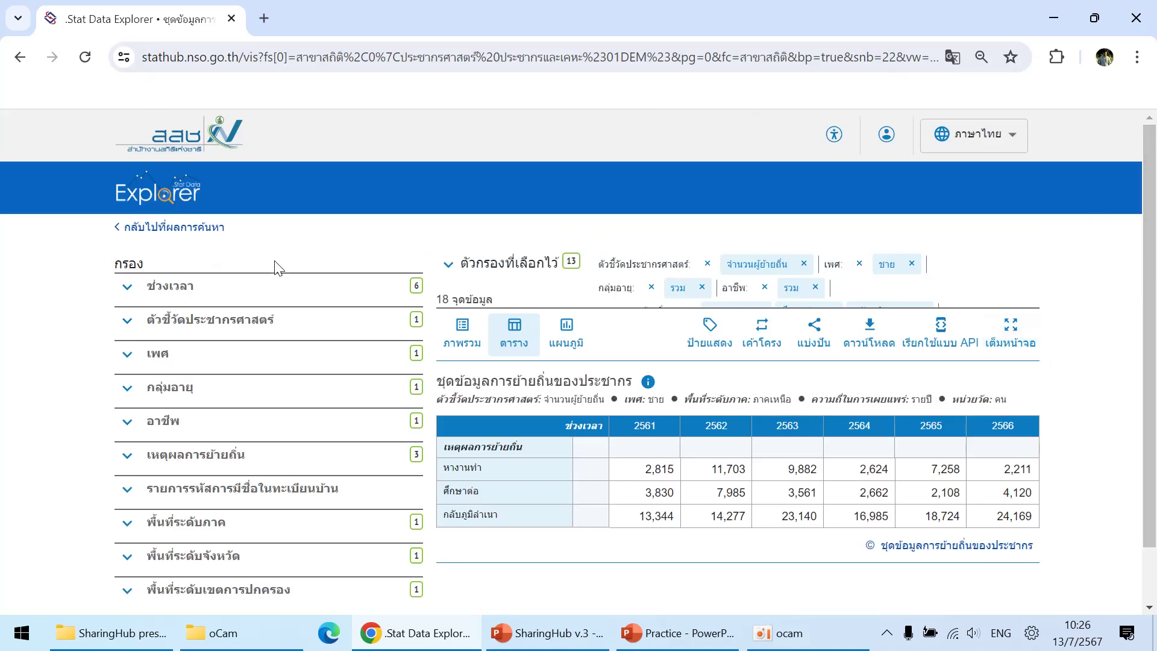
Step: Return to the Explorer home page and expand the ตัวชี้วัดสากล, แผนแม่บทภายใต้ยุทธศาสตร์ชาติ and สาขาสถิติ categories in turn
left_click(158, 196)
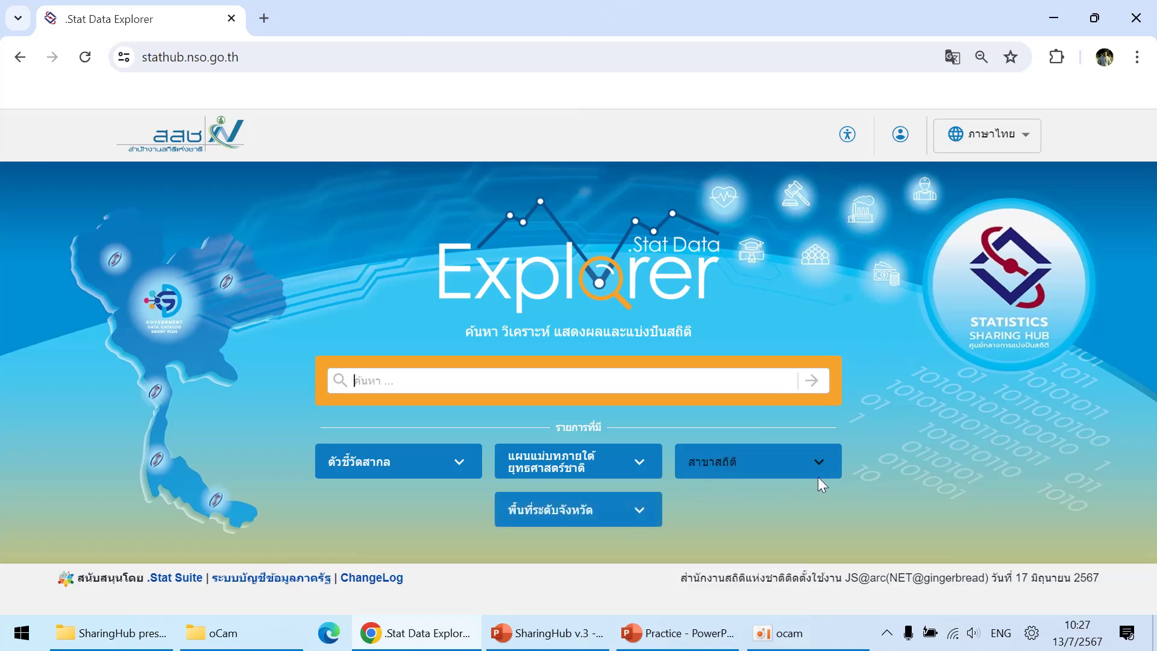
left_click(435, 478)
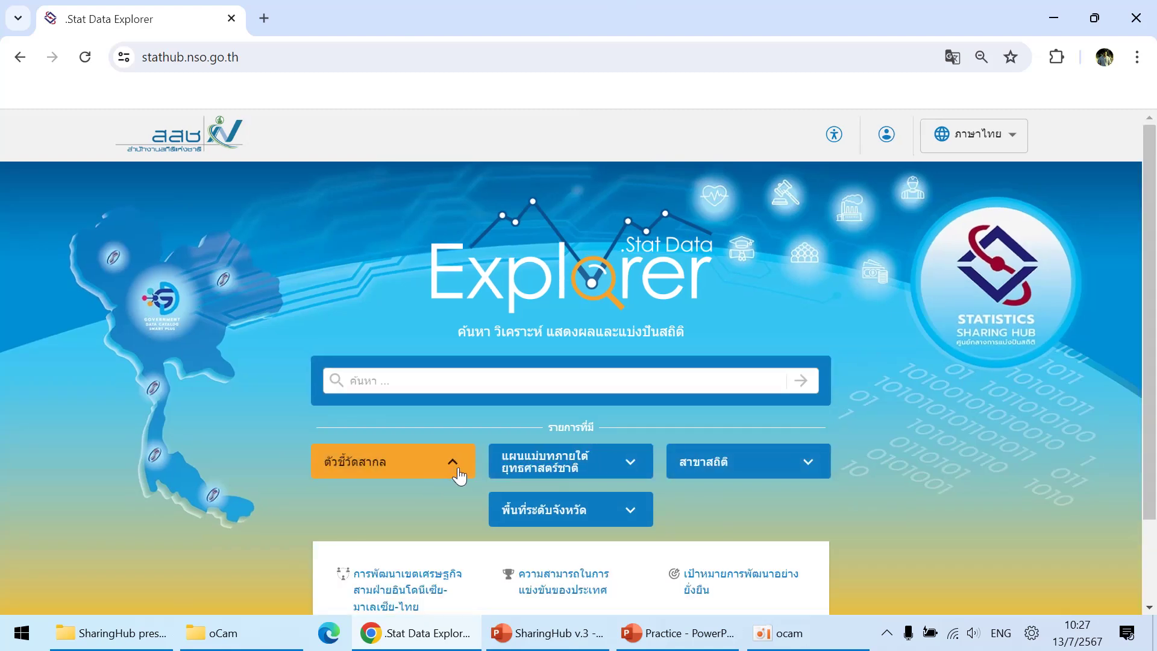
left_click(639, 469)
scroll(862, 458, "down", 2)
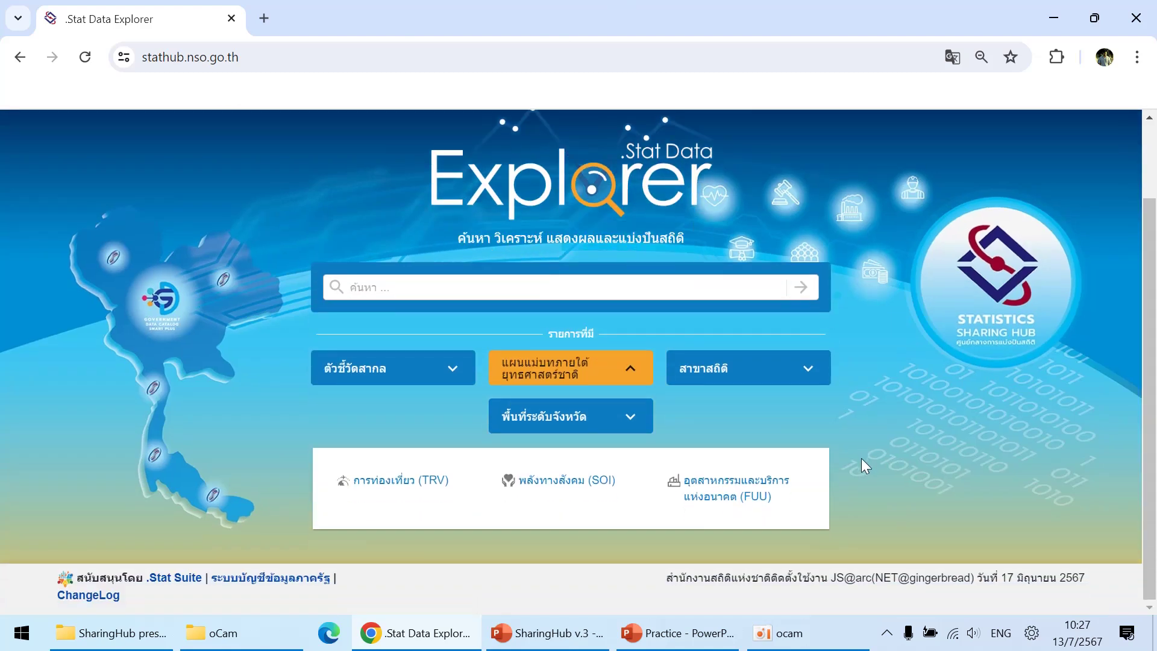
left_click(805, 370)
scroll(885, 360, "down", 3)
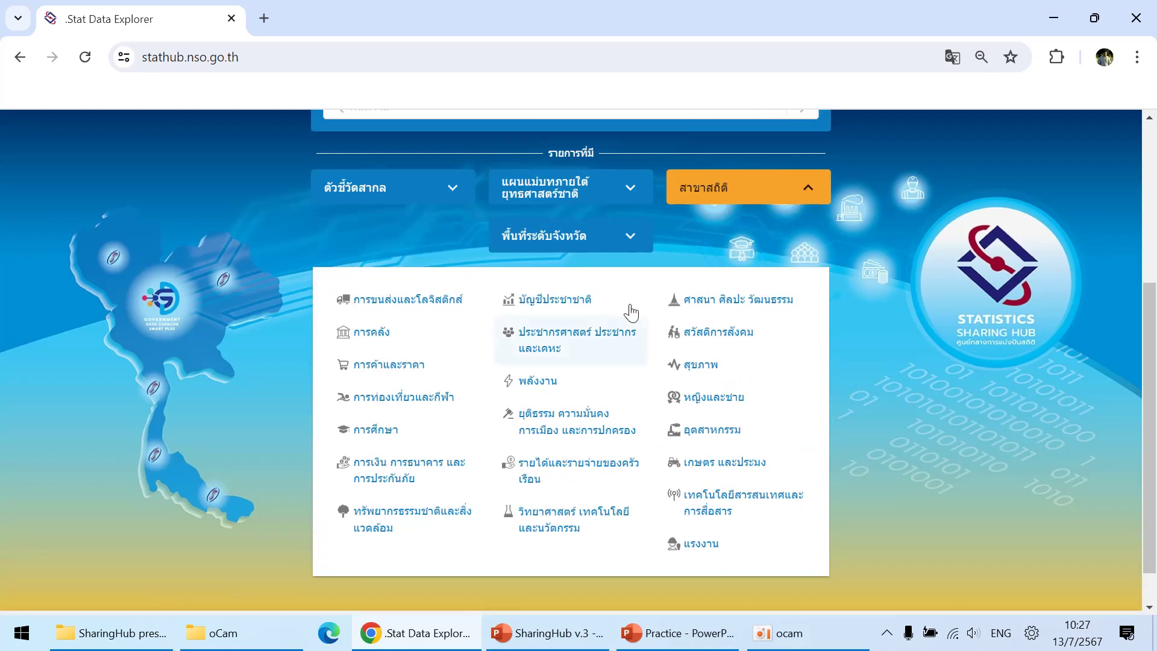
Step: Expand the province-level area category (พื้นที่ระดับจังหวัด), look through its province list, and collapse it again
left_click(630, 241)
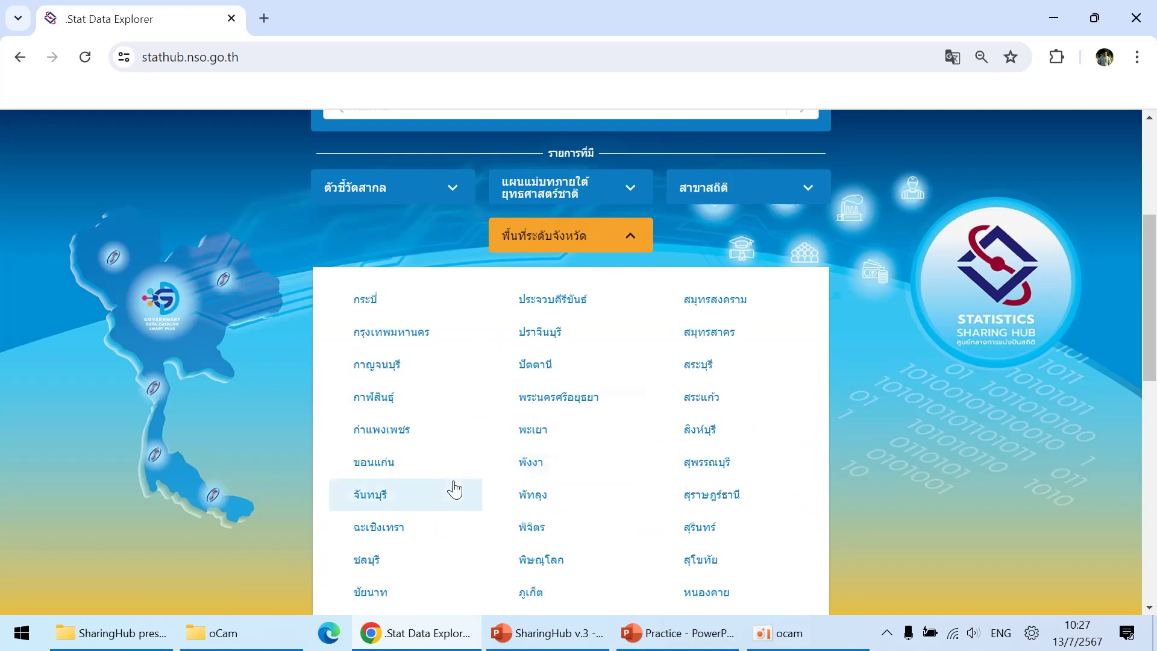
scroll(641, 382, "down", 5)
scroll(641, 383, "up", 10)
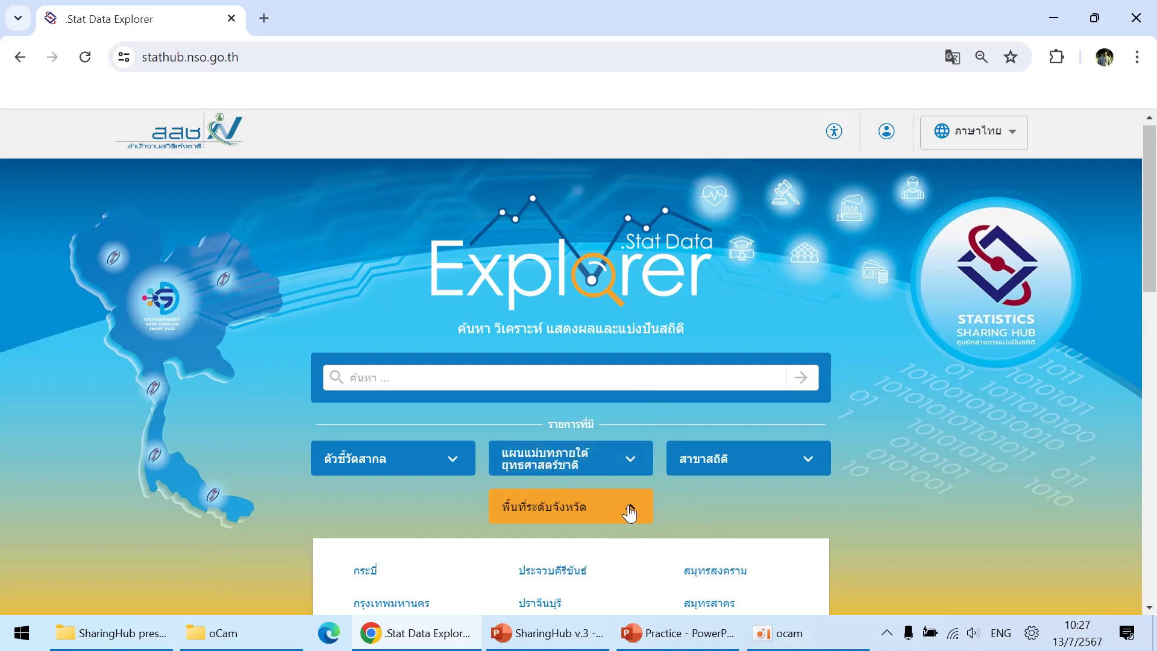
left_click(634, 517)
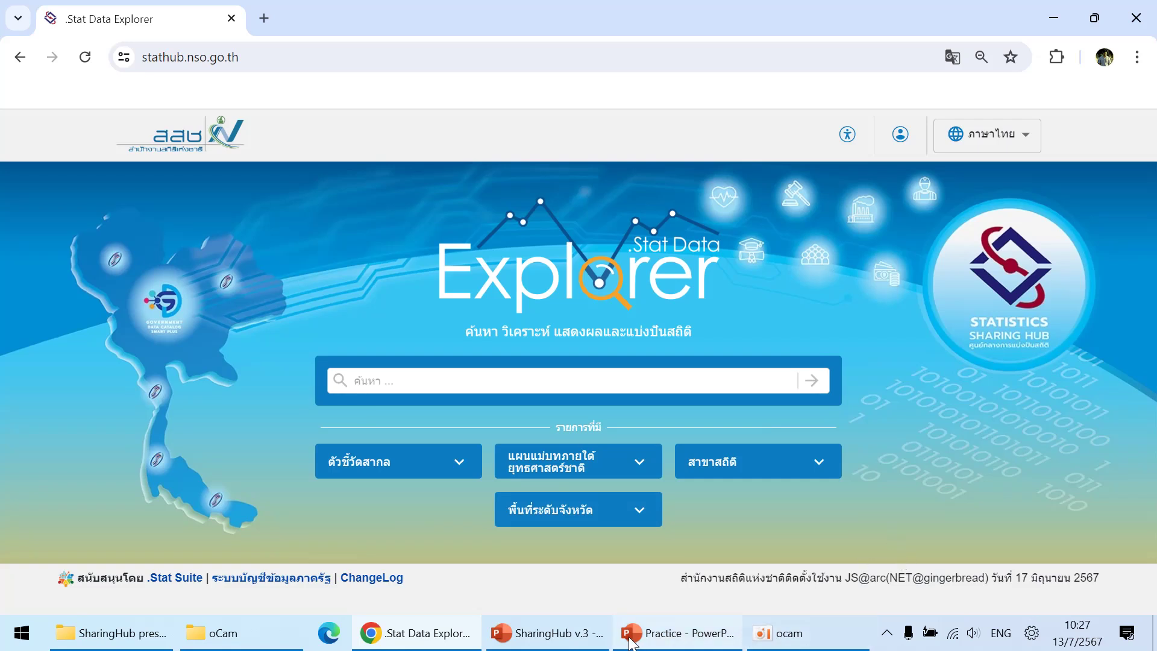
Step: Switch to the Practice presentation in PowerPoint
mouse_move(675, 640)
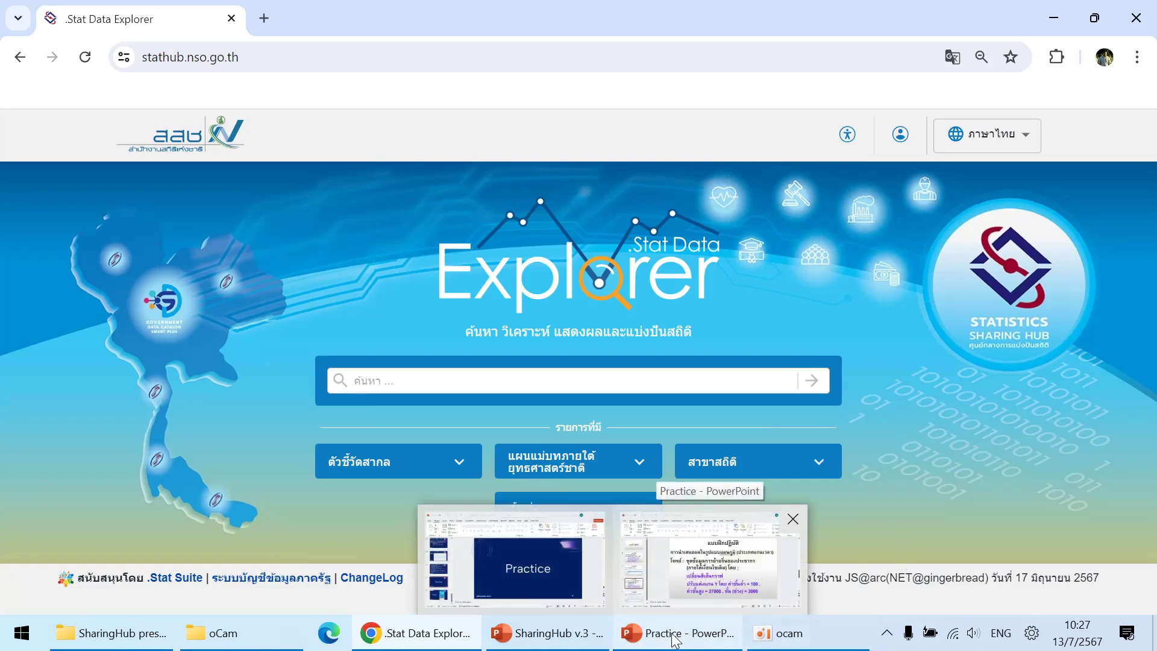